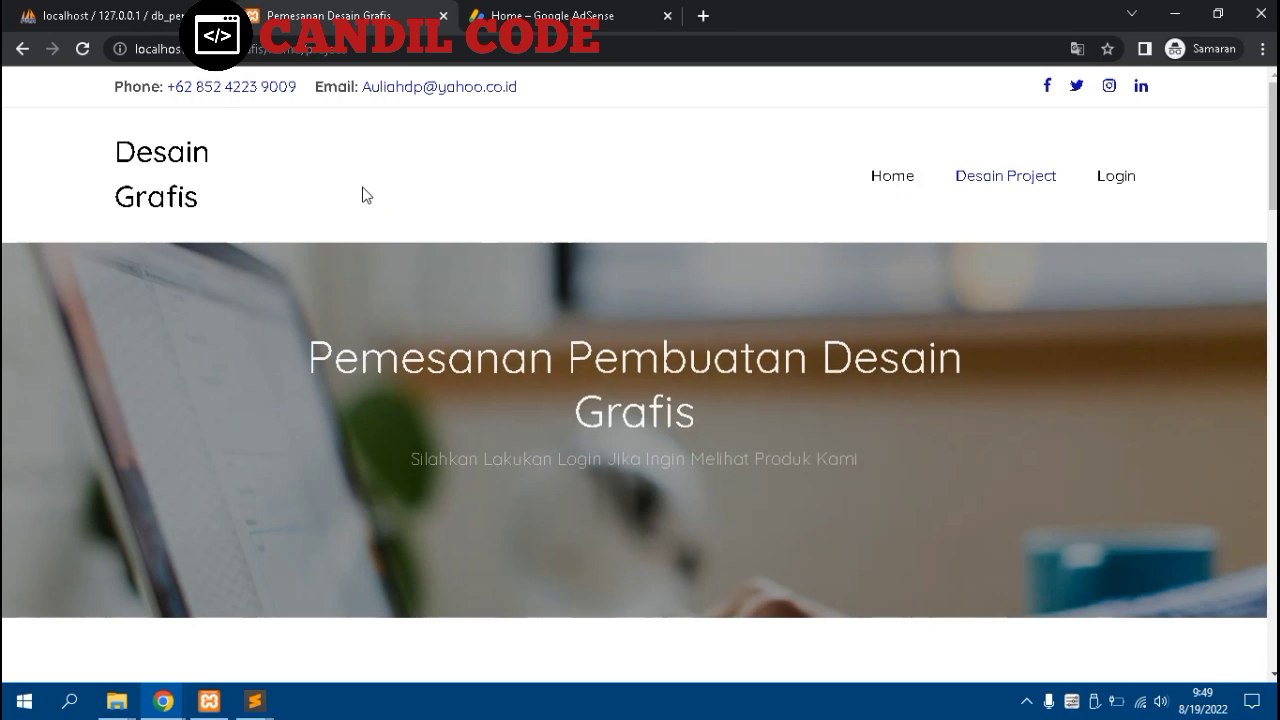
Browse the Desain Project catalogue and view the Kartu Nama and Spanduk designs
{"action": "scroll", "coordinate": [360, 199], "scroll_direction": "down", "scroll_amount": 1}
{"action": "scroll", "coordinate": [358, 196], "scroll_direction": "down", "scroll_amount": 4}
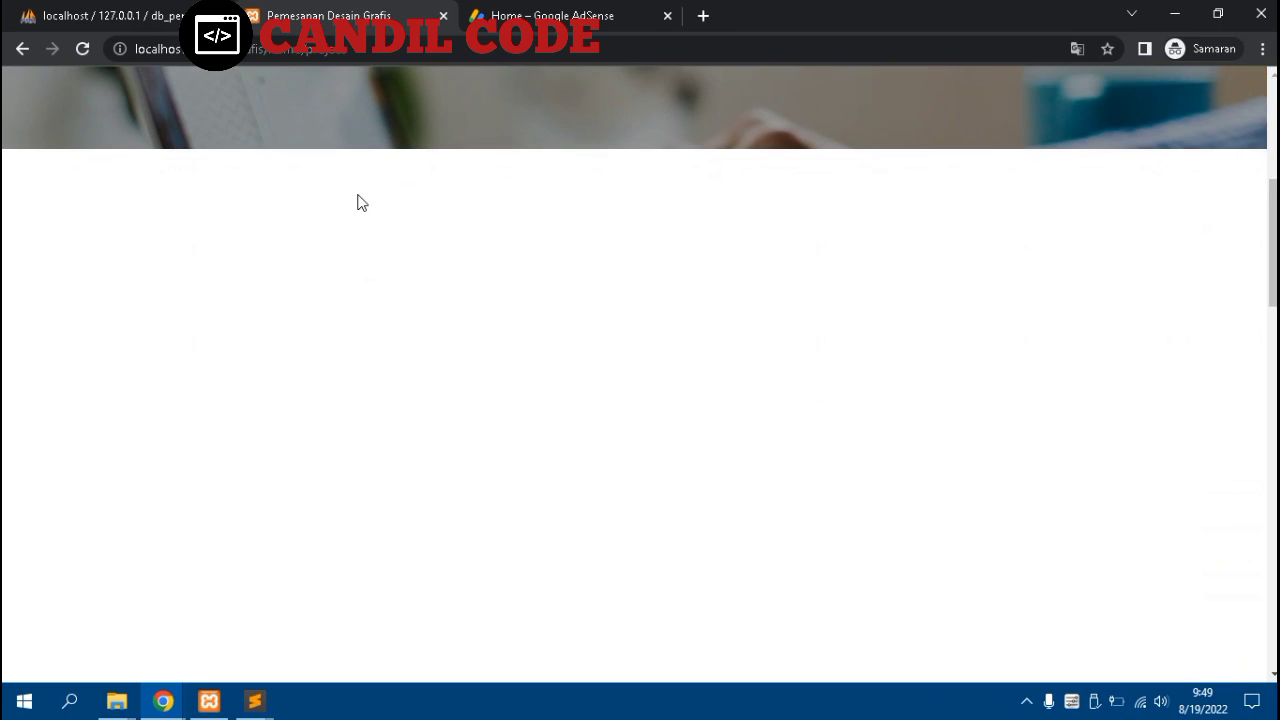
{"action": "scroll", "coordinate": [361, 202], "scroll_direction": "down", "scroll_amount": 5}
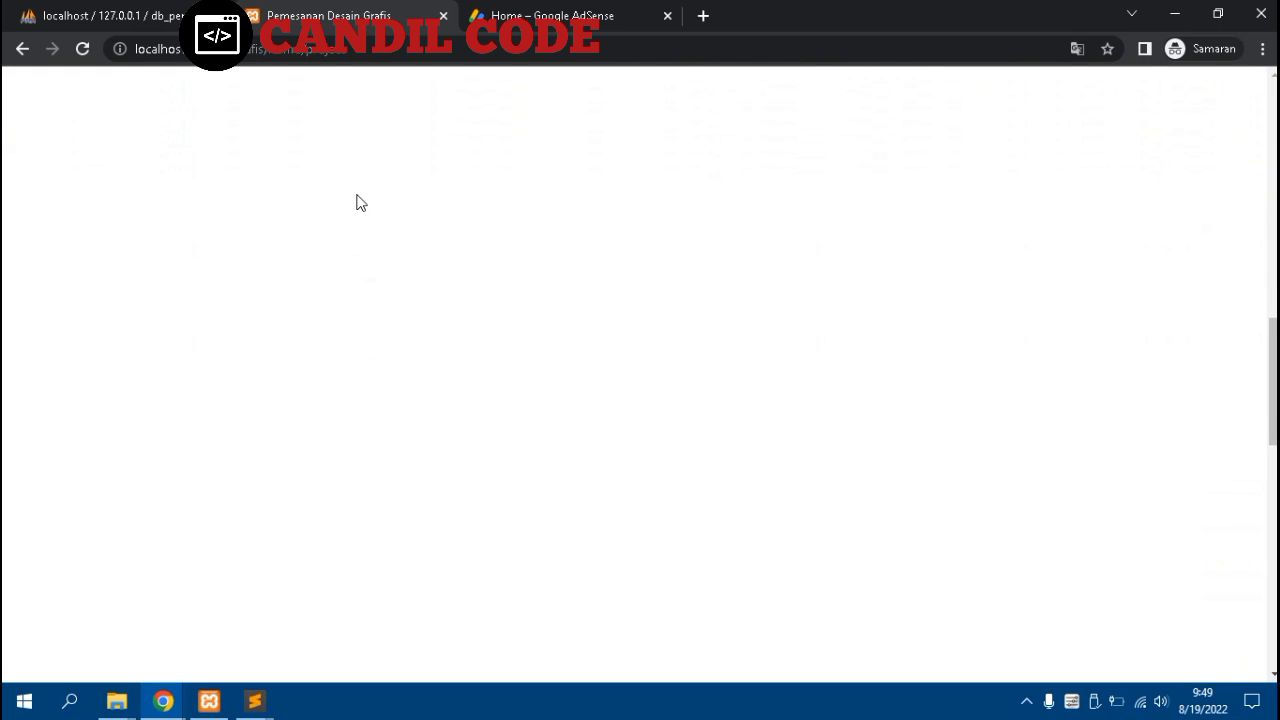
{"action": "scroll", "coordinate": [360, 202], "scroll_direction": "down", "scroll_amount": 8}
{"action": "scroll", "coordinate": [360, 202], "scroll_direction": "up", "scroll_amount": 7}
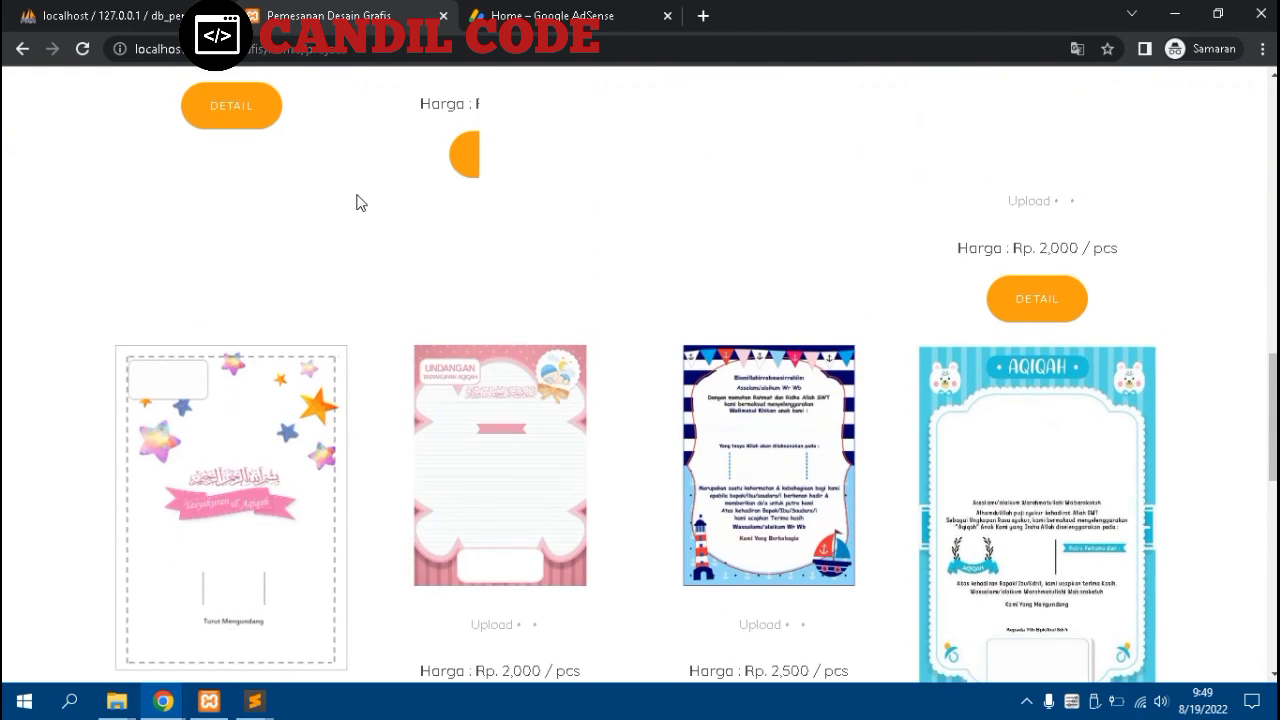
{"action": "scroll", "coordinate": [360, 202], "scroll_direction": "up", "scroll_amount": 3}
{"action": "scroll", "coordinate": [360, 202], "scroll_direction": "up", "scroll_amount": 7}
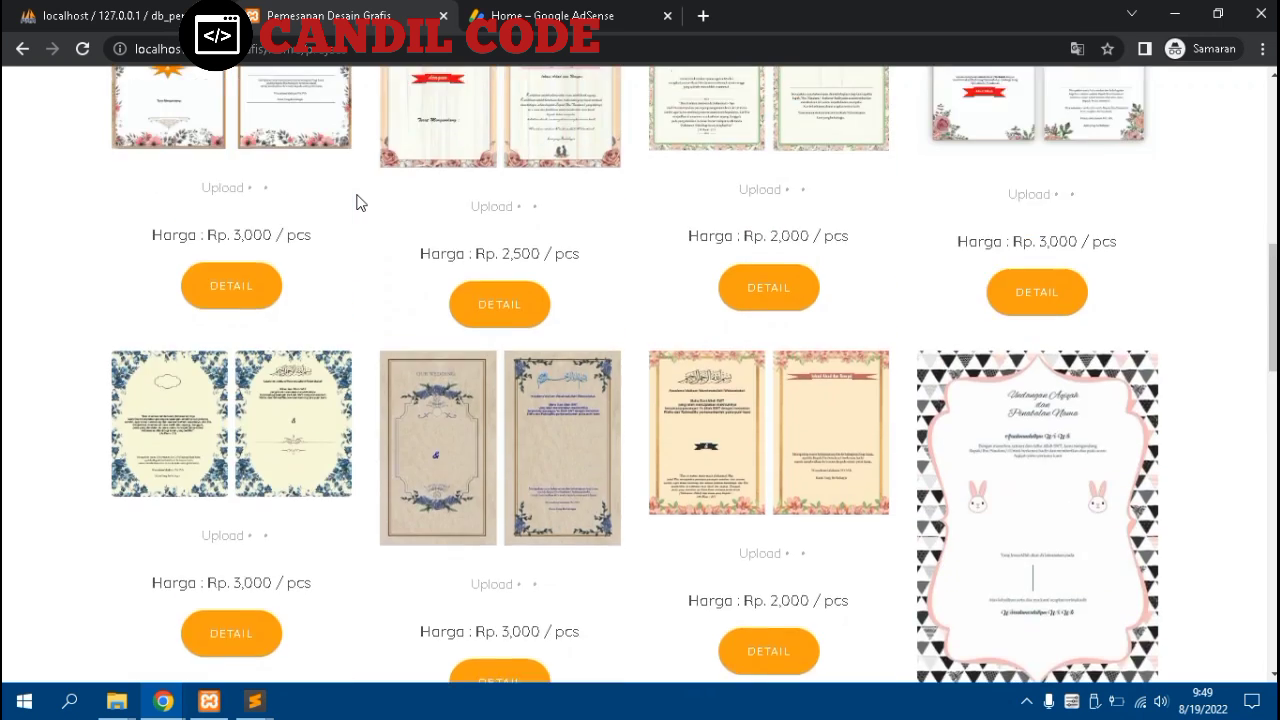
{"action": "scroll", "coordinate": [350, 202], "scroll_direction": "down", "scroll_amount": 2}
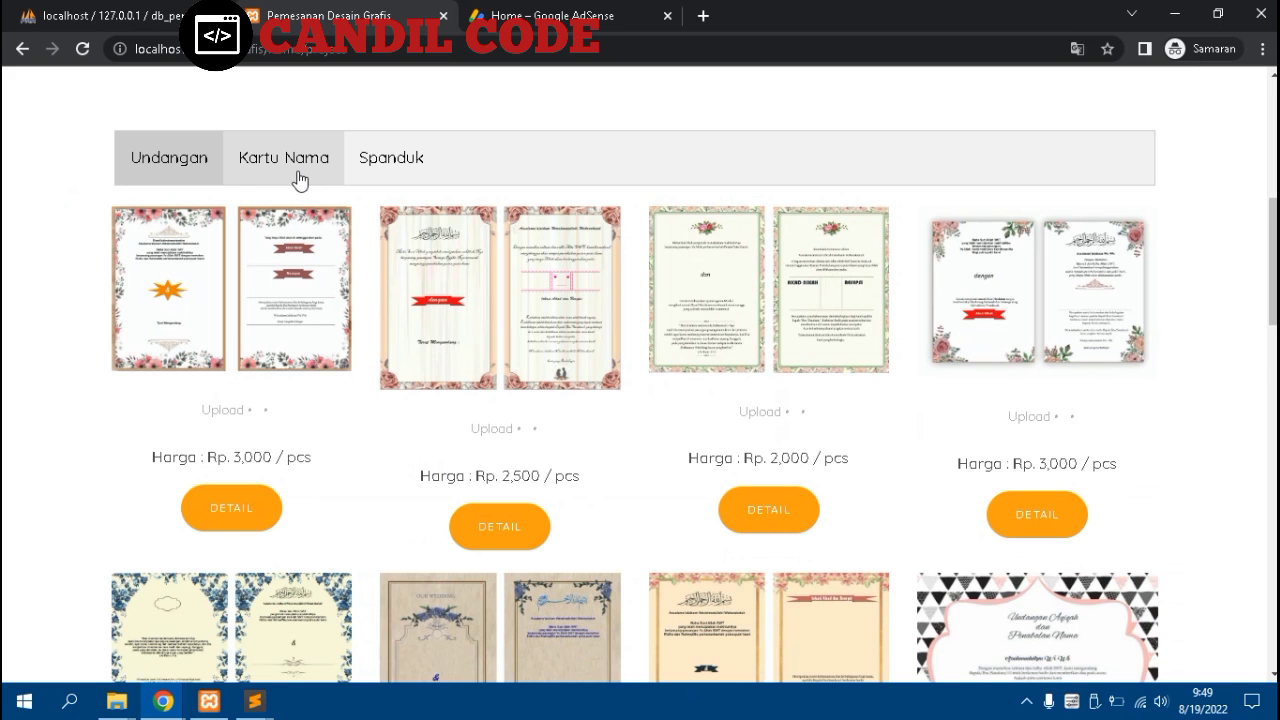
{"action": "left_click", "coordinate": [298, 178]}
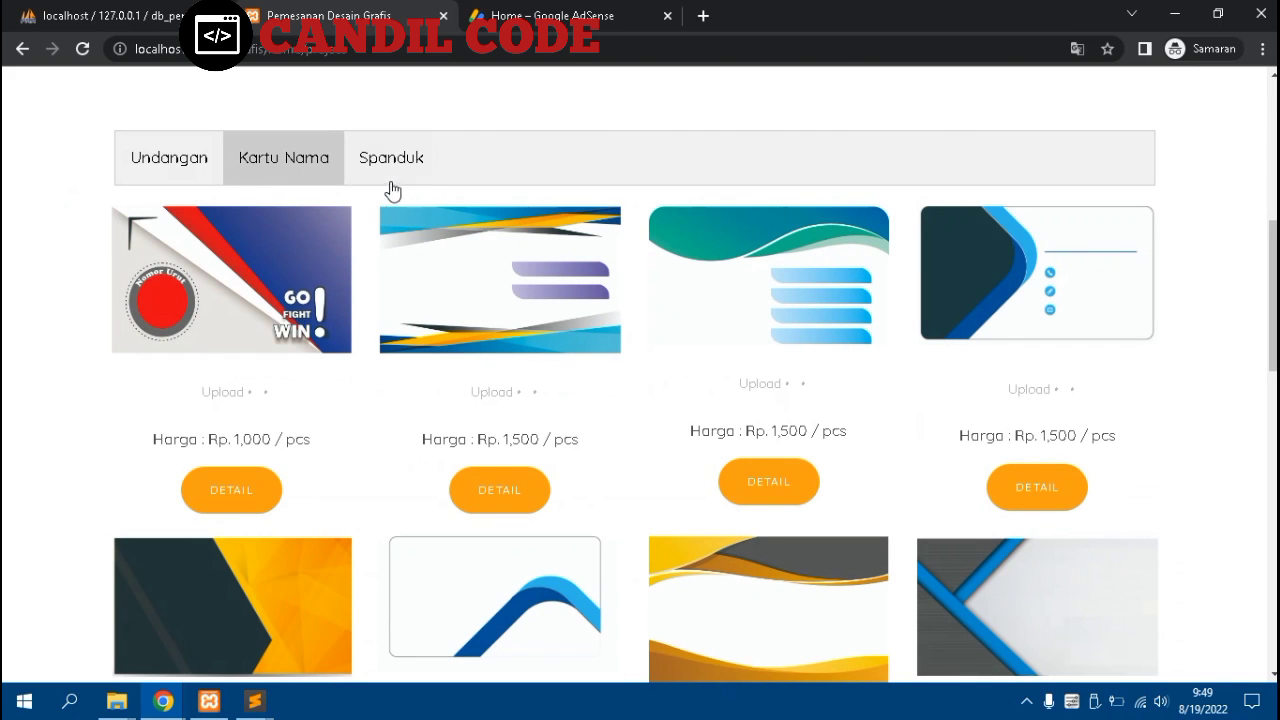
{"action": "left_click", "coordinate": [408, 183]}
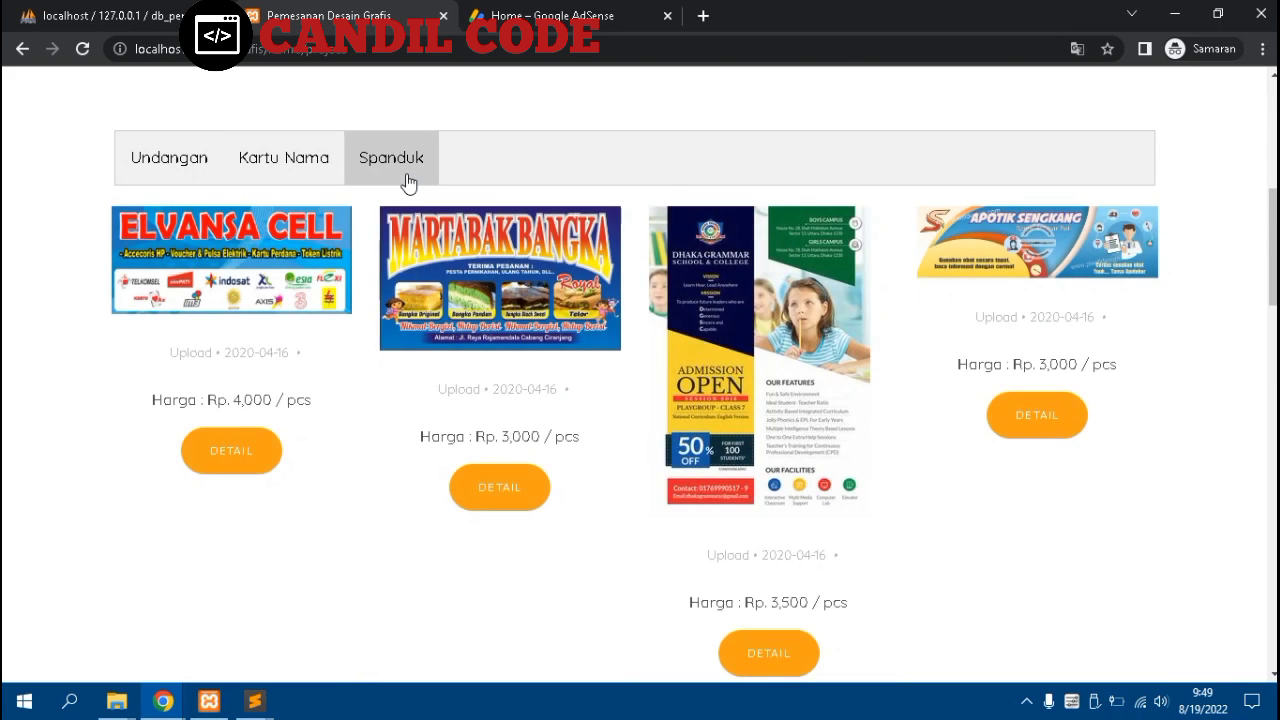
Go to the Halaman Login page and scroll down to Form Login
{"action": "scroll", "coordinate": [407, 182], "scroll_direction": "up", "scroll_amount": 5}
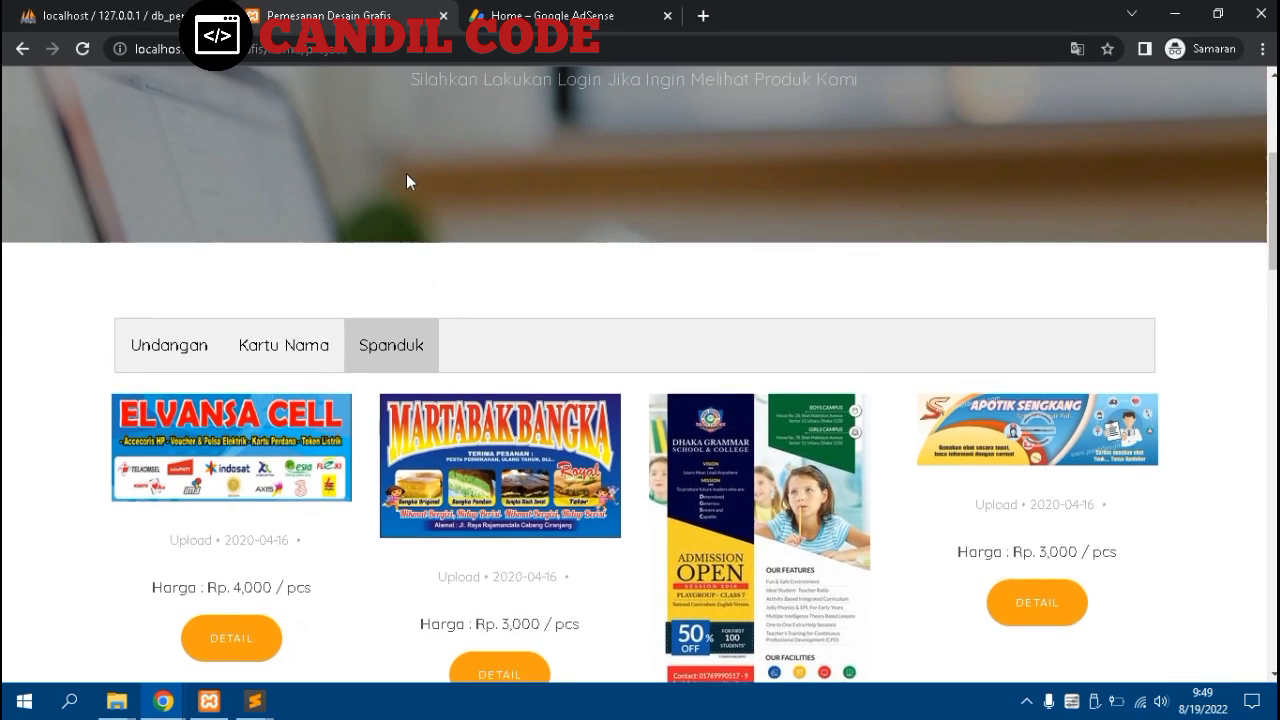
{"action": "scroll", "coordinate": [407, 182], "scroll_direction": "up", "scroll_amount": 1}
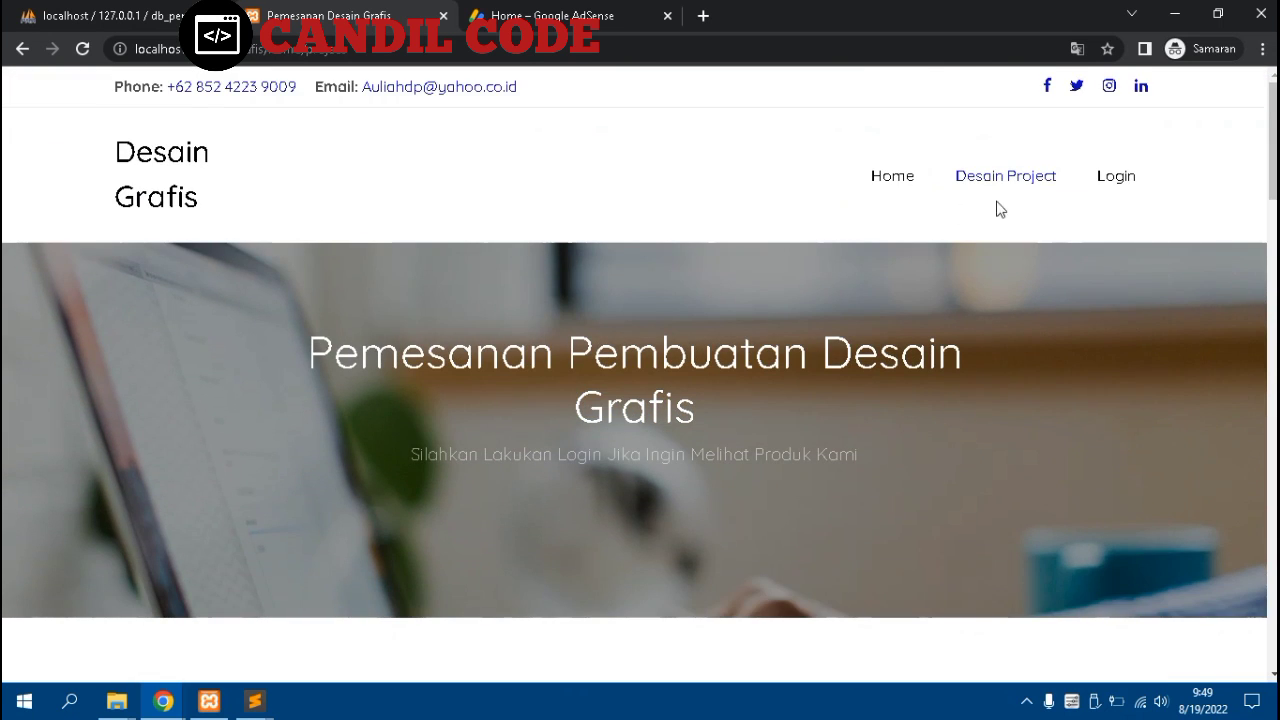
{"action": "left_click", "coordinate": [1110, 176]}
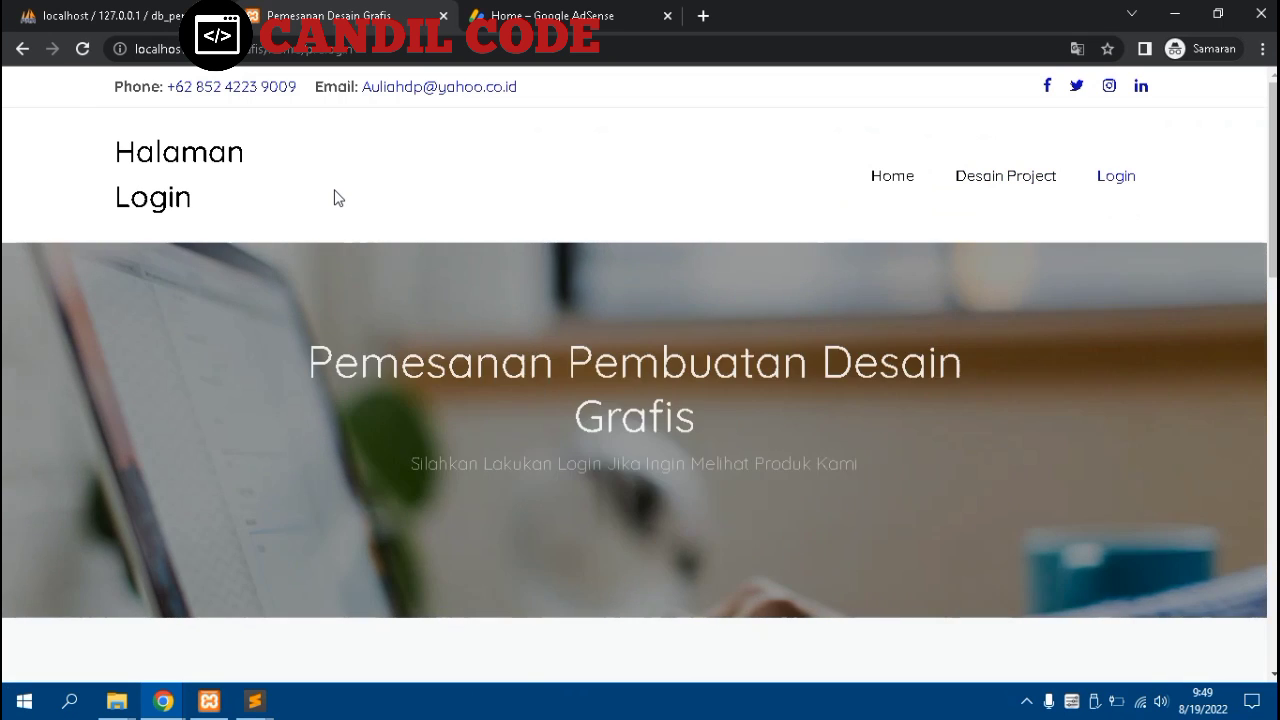
{"action": "scroll", "coordinate": [334, 198], "scroll_direction": "down", "scroll_amount": 6}
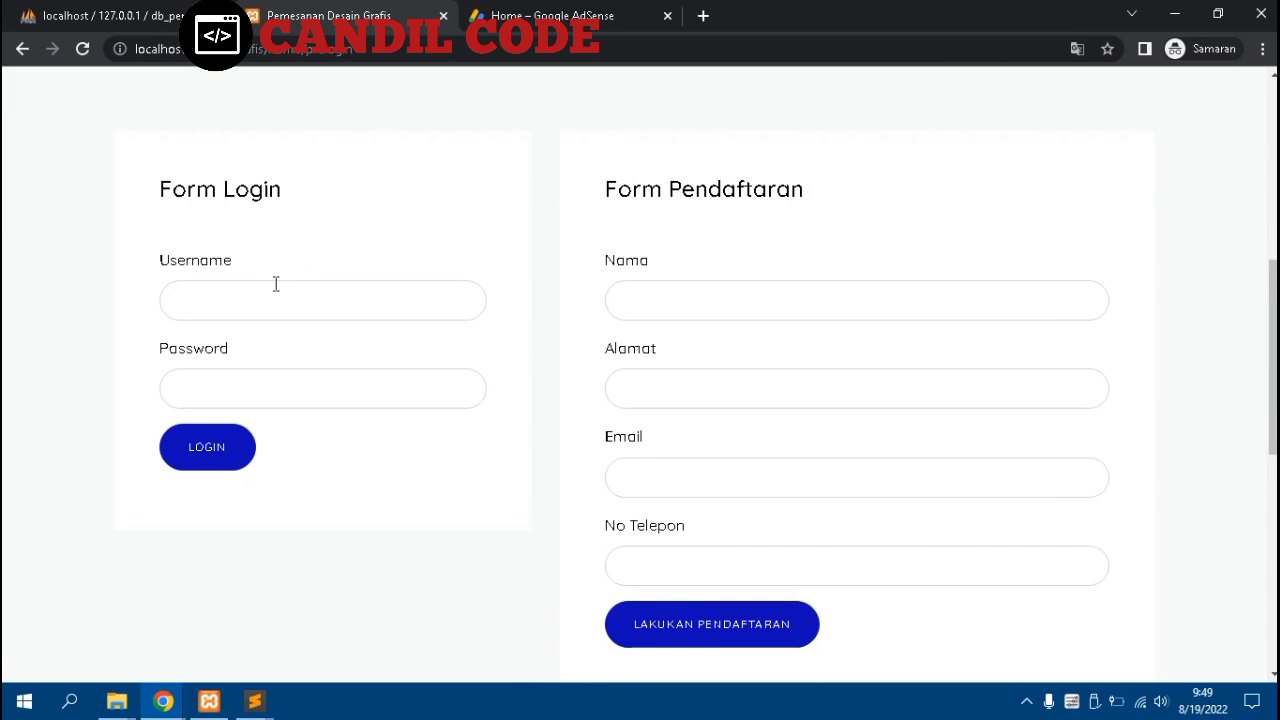
Look up the level-1 admin account in phpMyAdmin's db_penjualan tb_user table, then return to the login page
{"action": "left_click", "coordinate": [115, 18]}
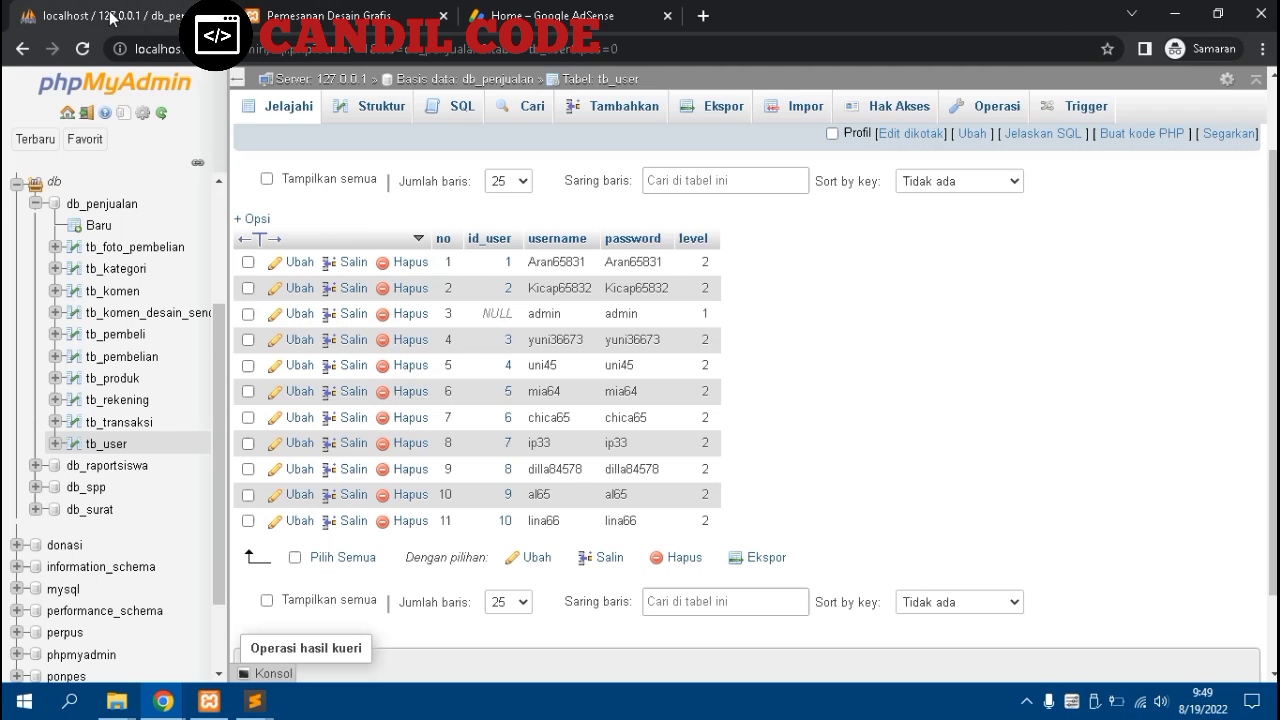
{"action": "left_click", "coordinate": [105, 204]}
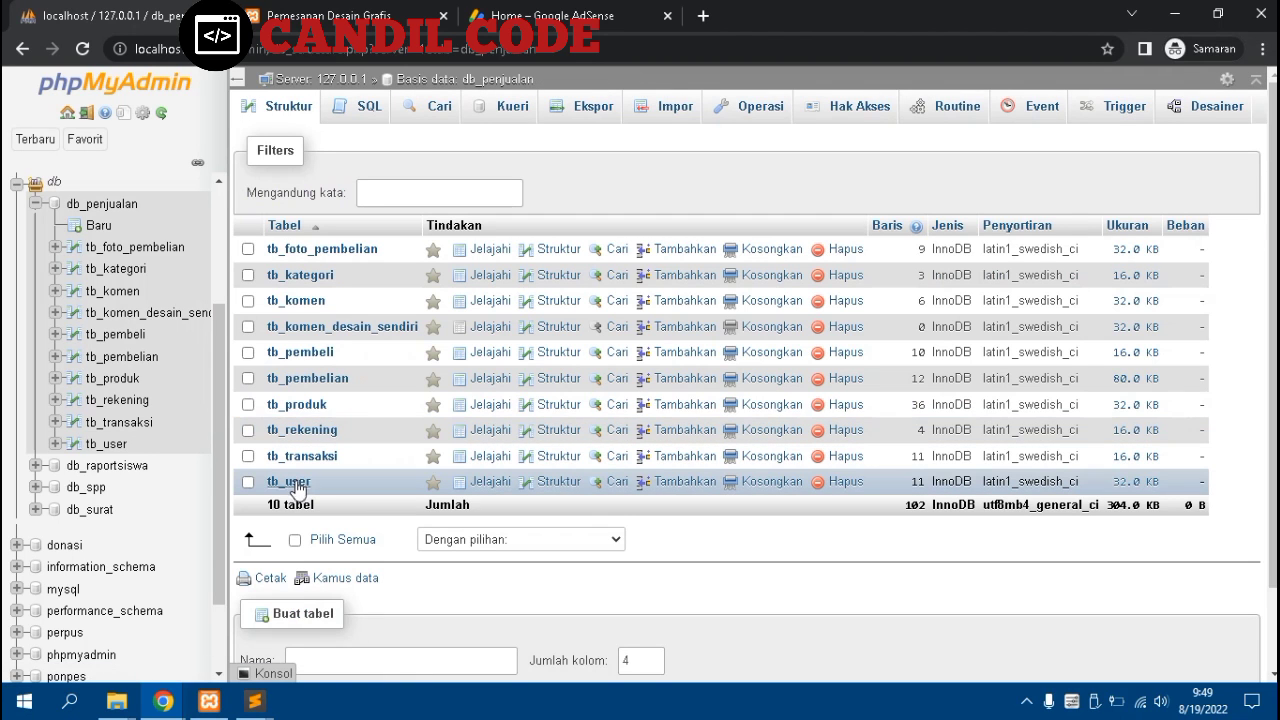
{"action": "left_click", "coordinate": [294, 483]}
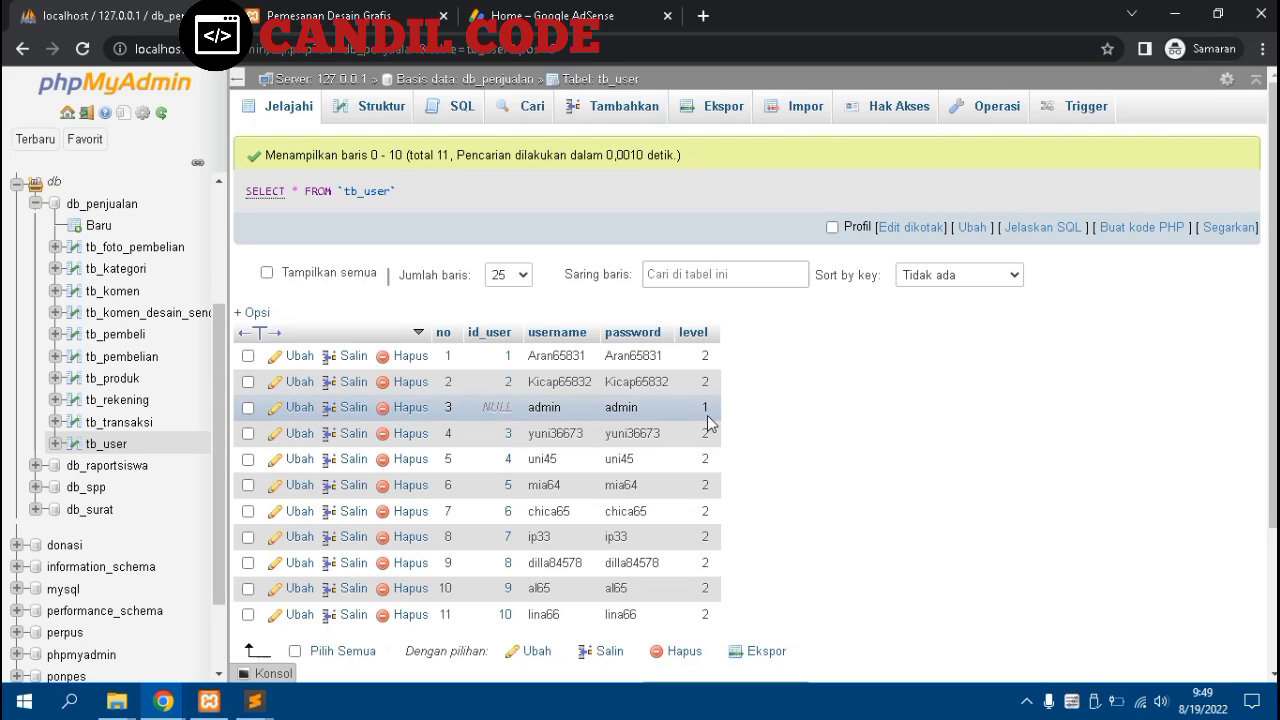
{"action": "left_click", "coordinate": [366, 14]}
Log in with the administrator's username and password
{"action": "left_click", "coordinate": [337, 303]}
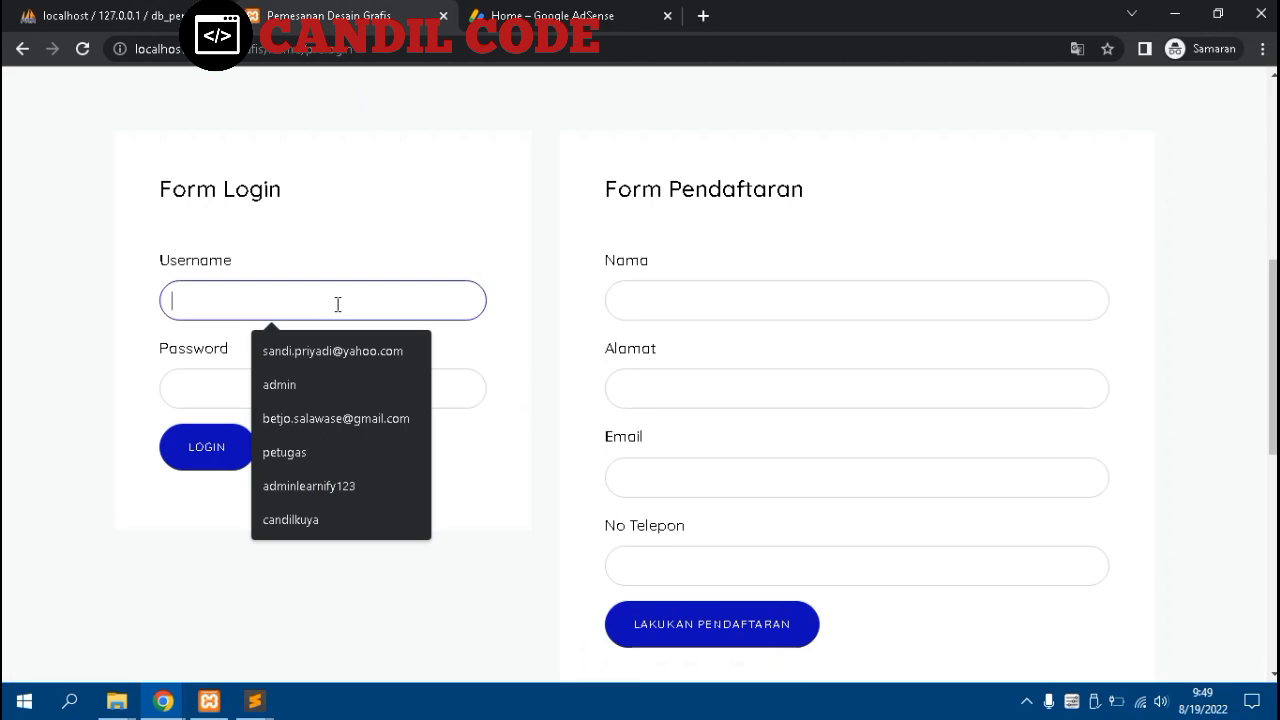
{"action": "type", "text": "admin"}
{"action": "key", "text": "Tab"}
{"action": "type", "text": "ad"}
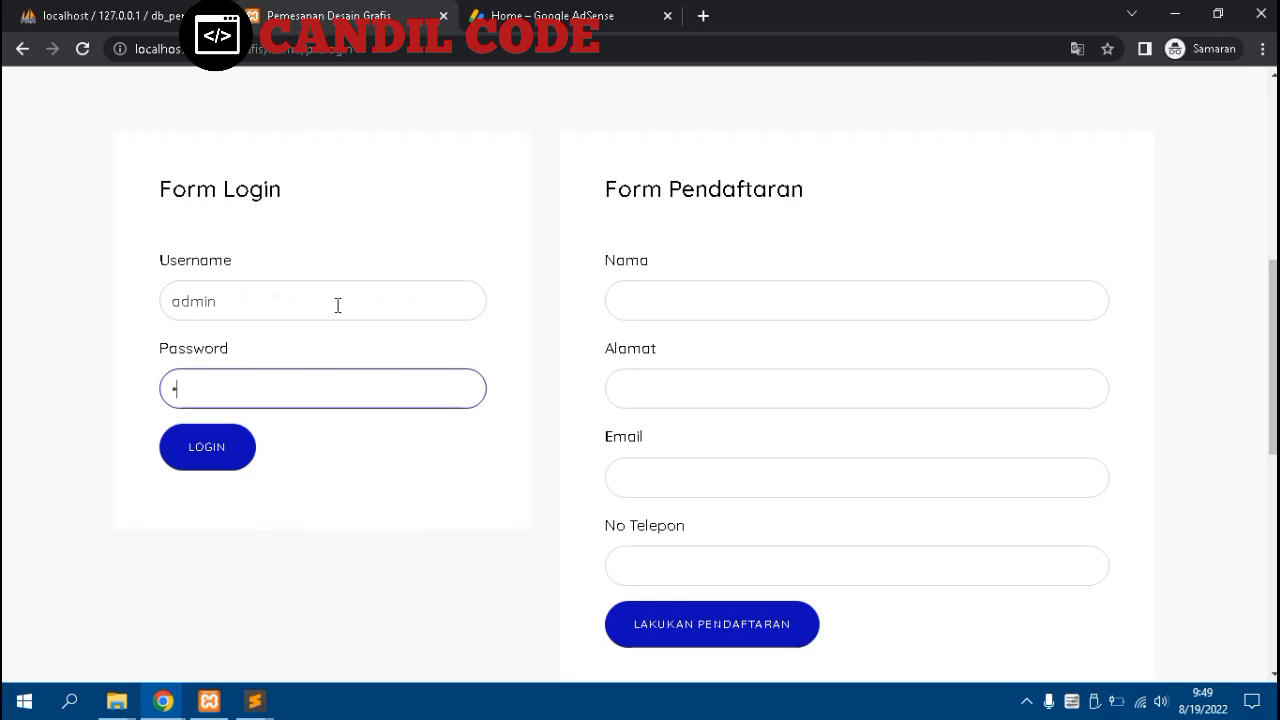
{"action": "type", "text": "min"}
{"action": "left_click", "coordinate": [221, 447]}
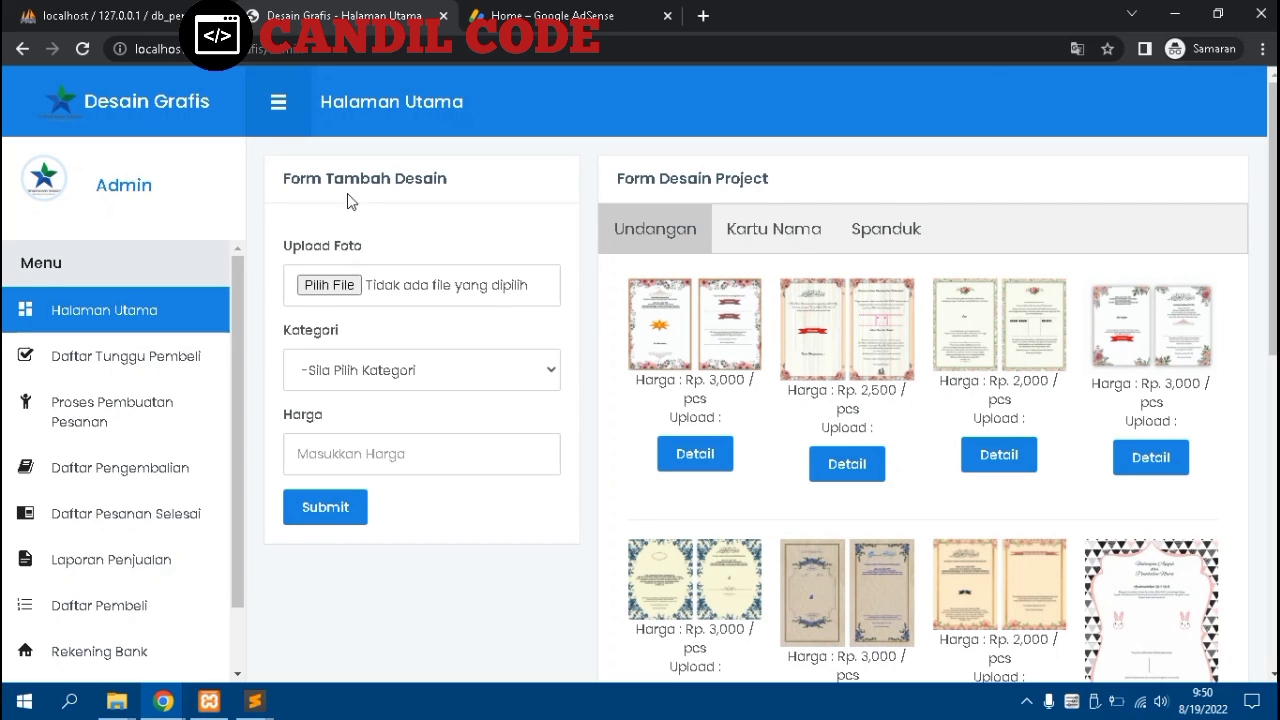
Attach image 20211002_095210.png from D:\Download Old to the new design
{"action": "left_click", "coordinate": [344, 287]}
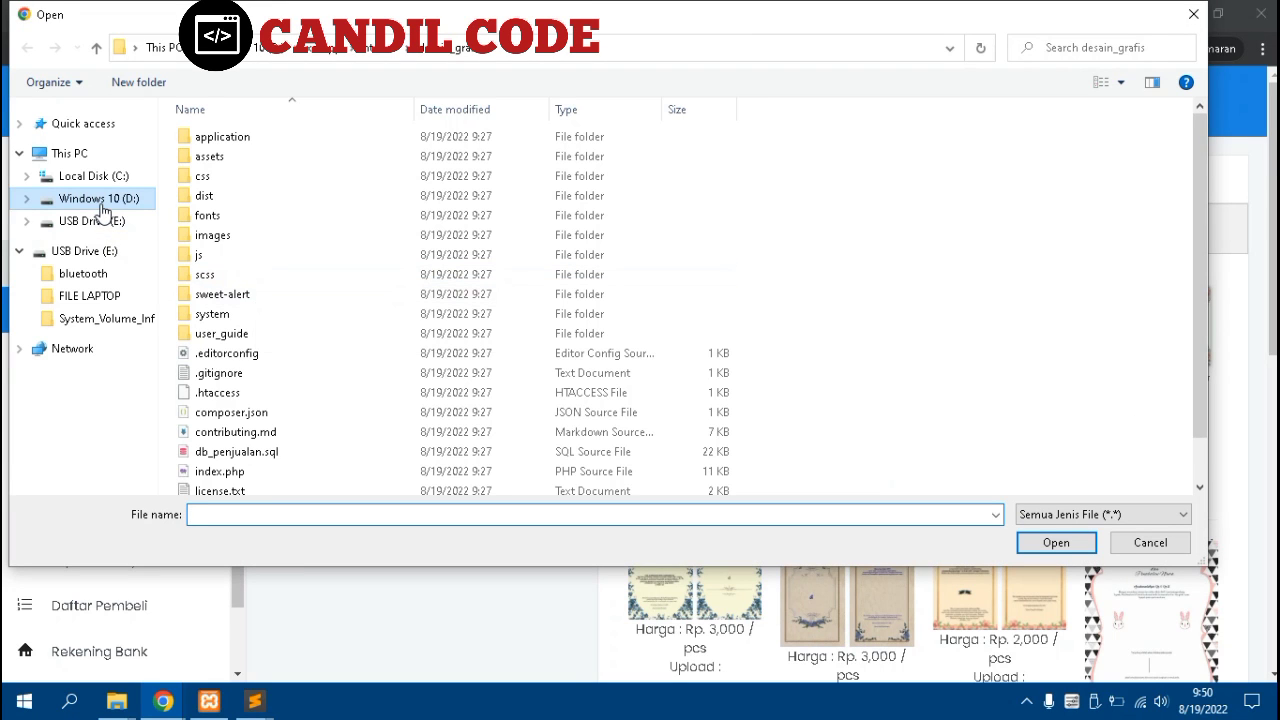
{"action": "left_click", "coordinate": [101, 204]}
{"action": "double_click", "coordinate": [221, 252]}
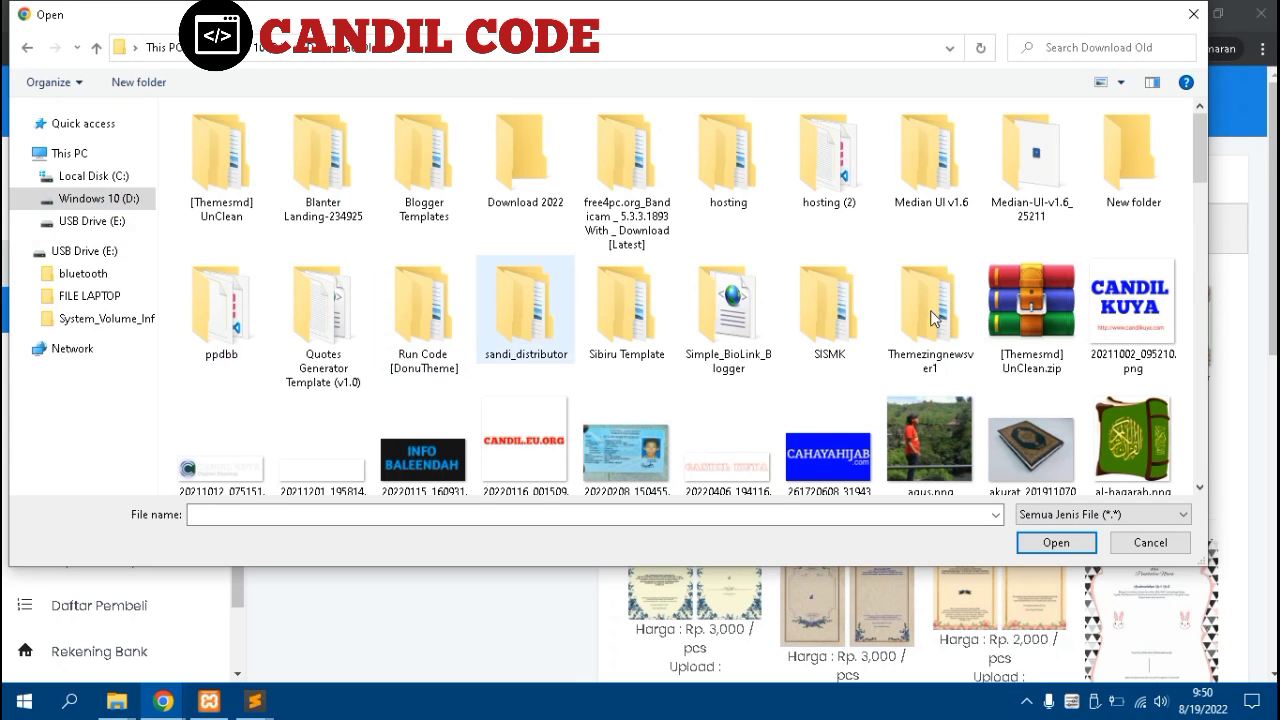
{"action": "left_click", "coordinate": [1131, 318]}
{"action": "left_click", "coordinate": [1060, 543]}
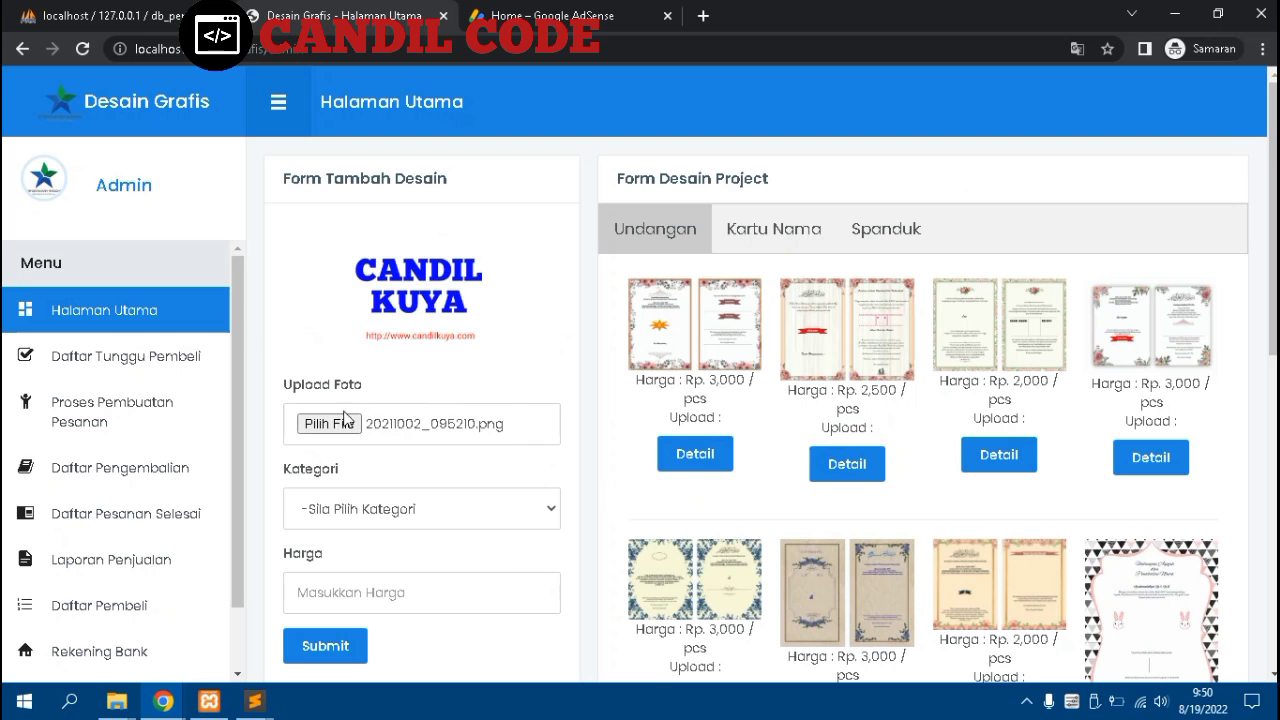
Set Kategori to Spanduk and Harga to 20000, then submit the design
{"action": "scroll", "coordinate": [367, 340], "scroll_direction": "down", "scroll_amount": 3}
{"action": "left_click", "coordinate": [369, 332]}
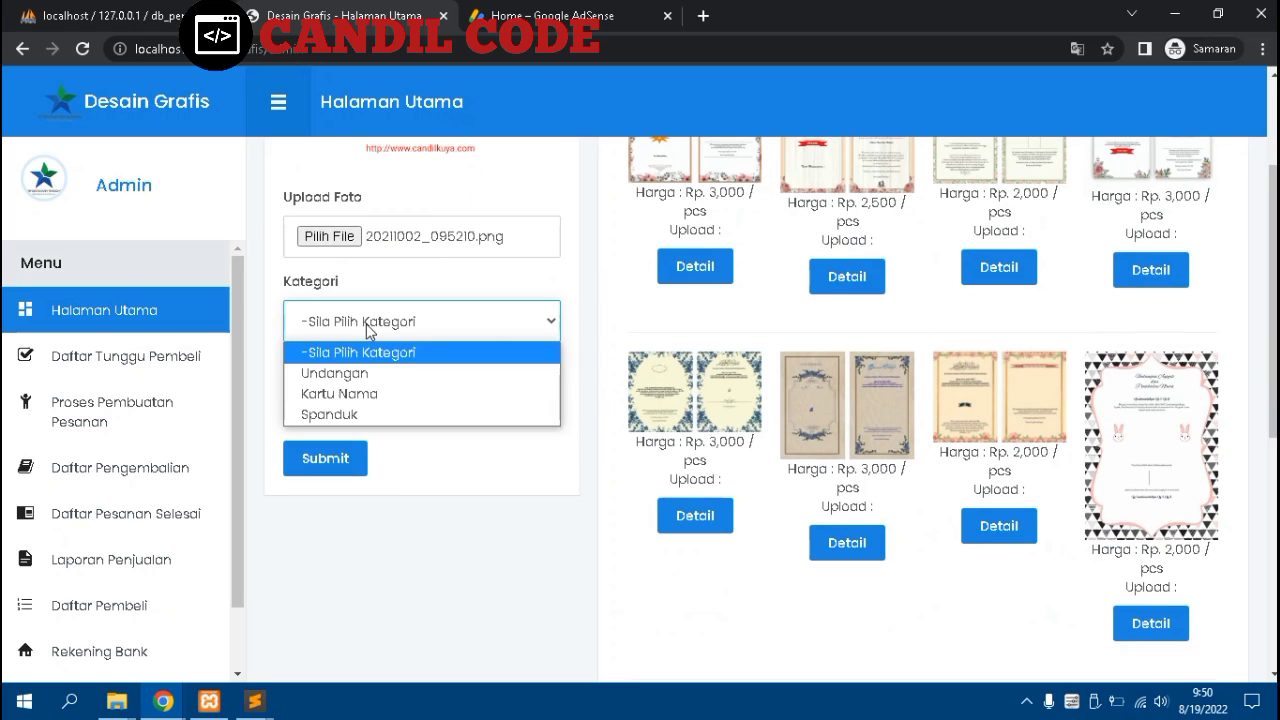
{"action": "left_click", "coordinate": [339, 406]}
{"action": "left_click", "coordinate": [339, 406]}
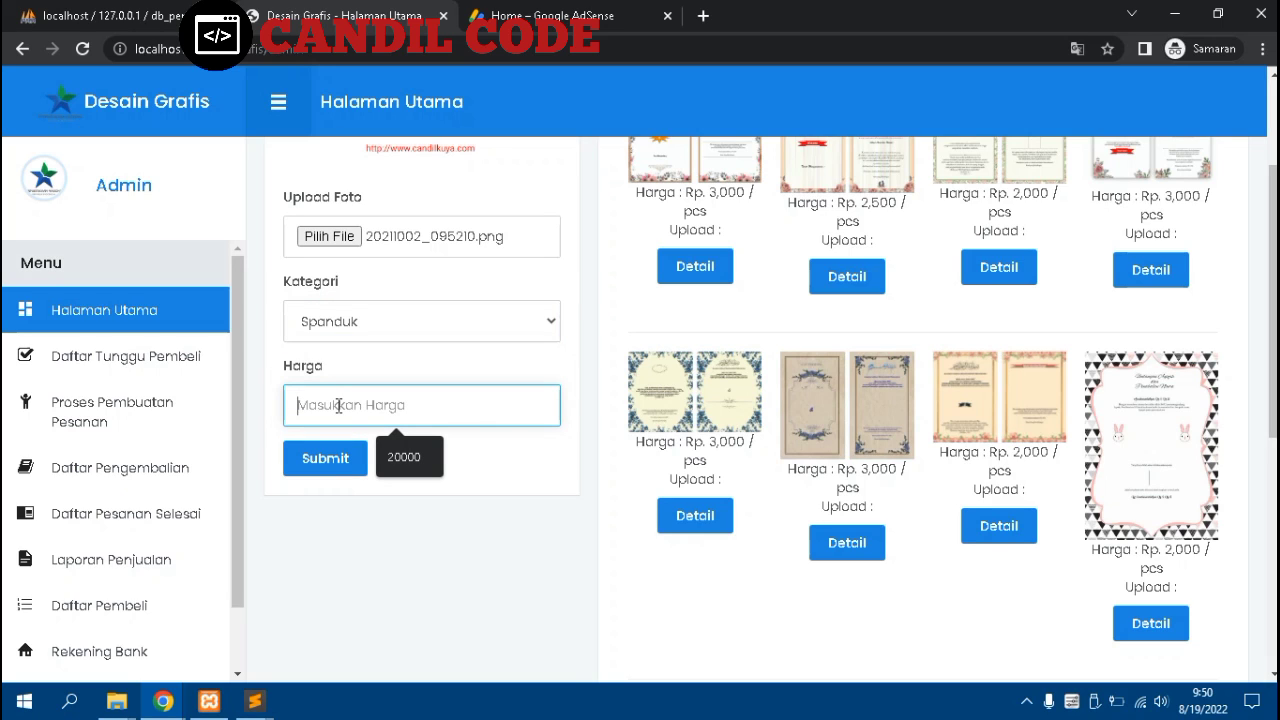
{"action": "left_click", "coordinate": [404, 457]}
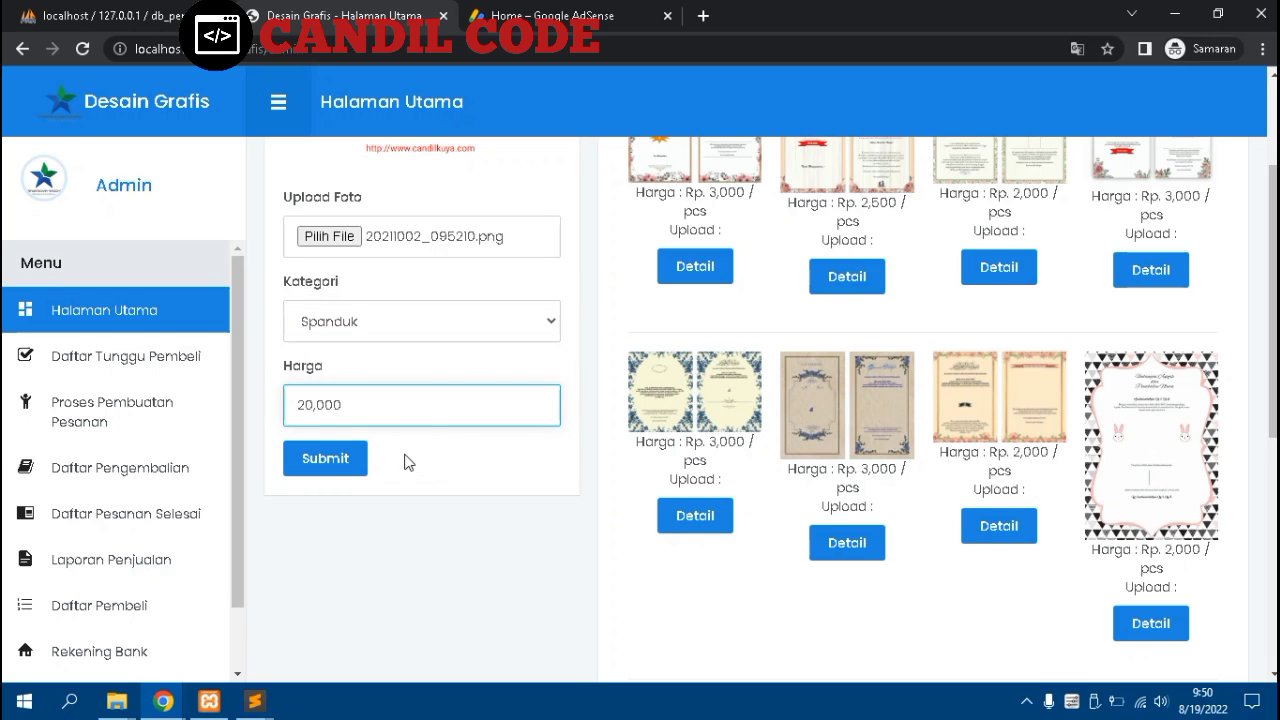
{"action": "left_click", "coordinate": [338, 462]}
{"action": "scroll", "coordinate": [338, 470], "scroll_direction": "up", "scroll_amount": 2}
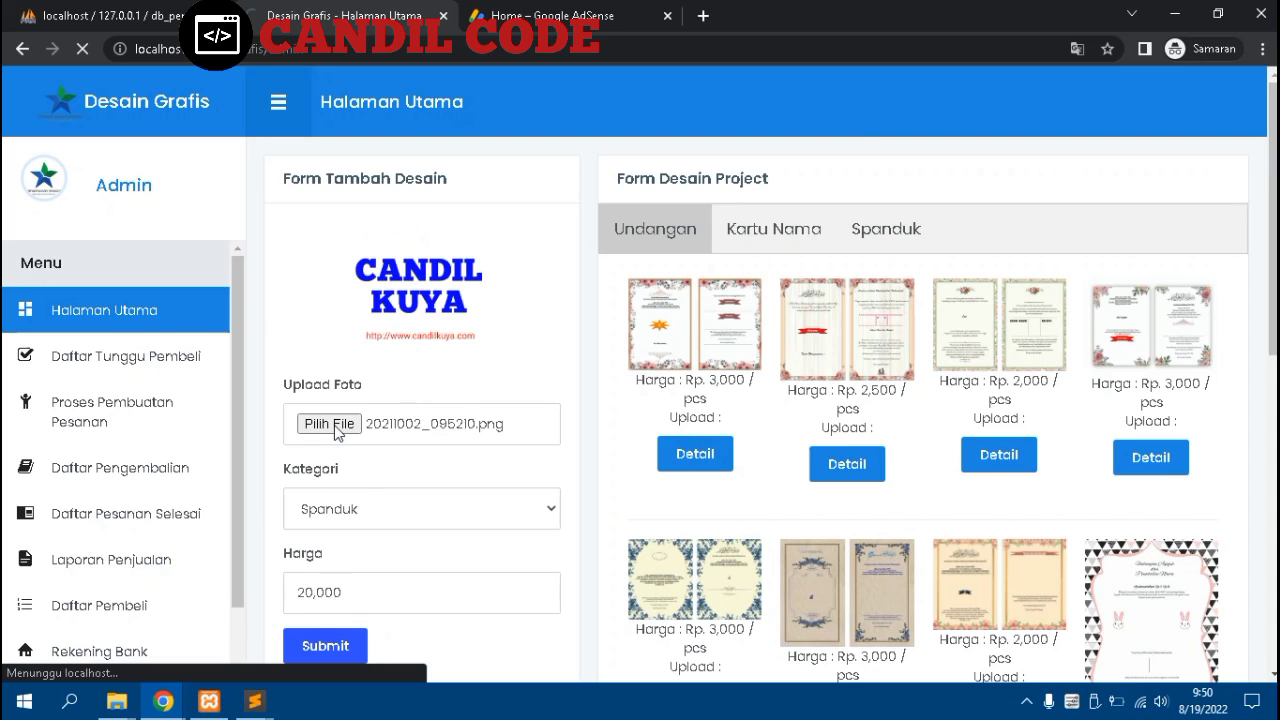
{"action": "scroll", "coordinate": [338, 430], "scroll_direction": "down", "scroll_amount": 1}
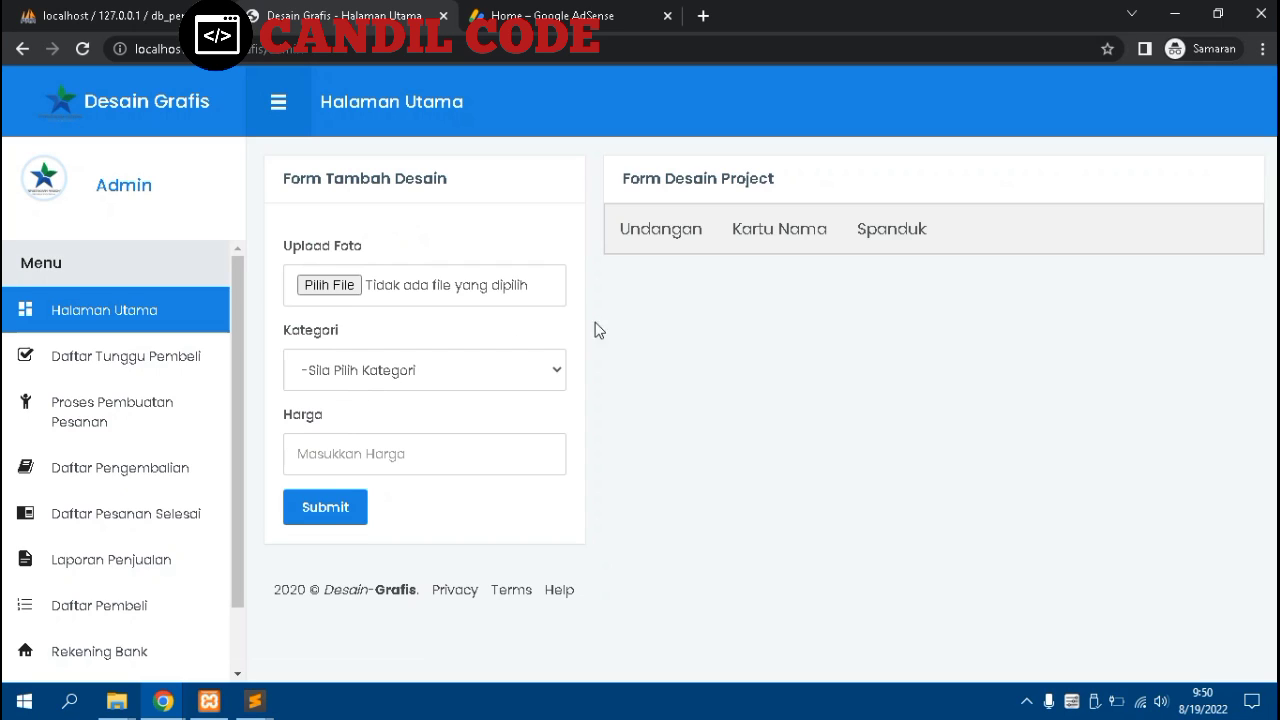
Review the new CANDIL KUYA Spanduk card's Detail page, then move to the Daftar Tunggu list
{"action": "left_click", "coordinate": [896, 254]}
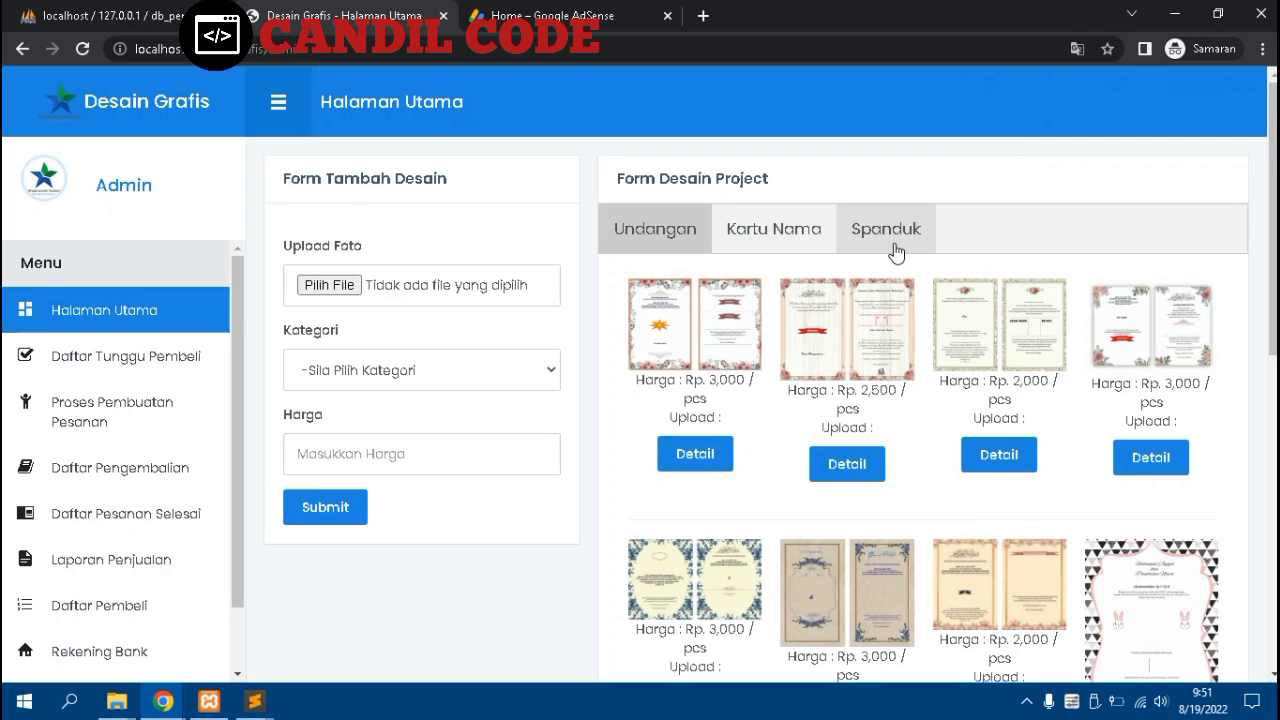
{"action": "scroll", "coordinate": [896, 257], "scroll_direction": "down", "scroll_amount": 2}
{"action": "scroll", "coordinate": [896, 258], "scroll_direction": "down", "scroll_amount": 6}
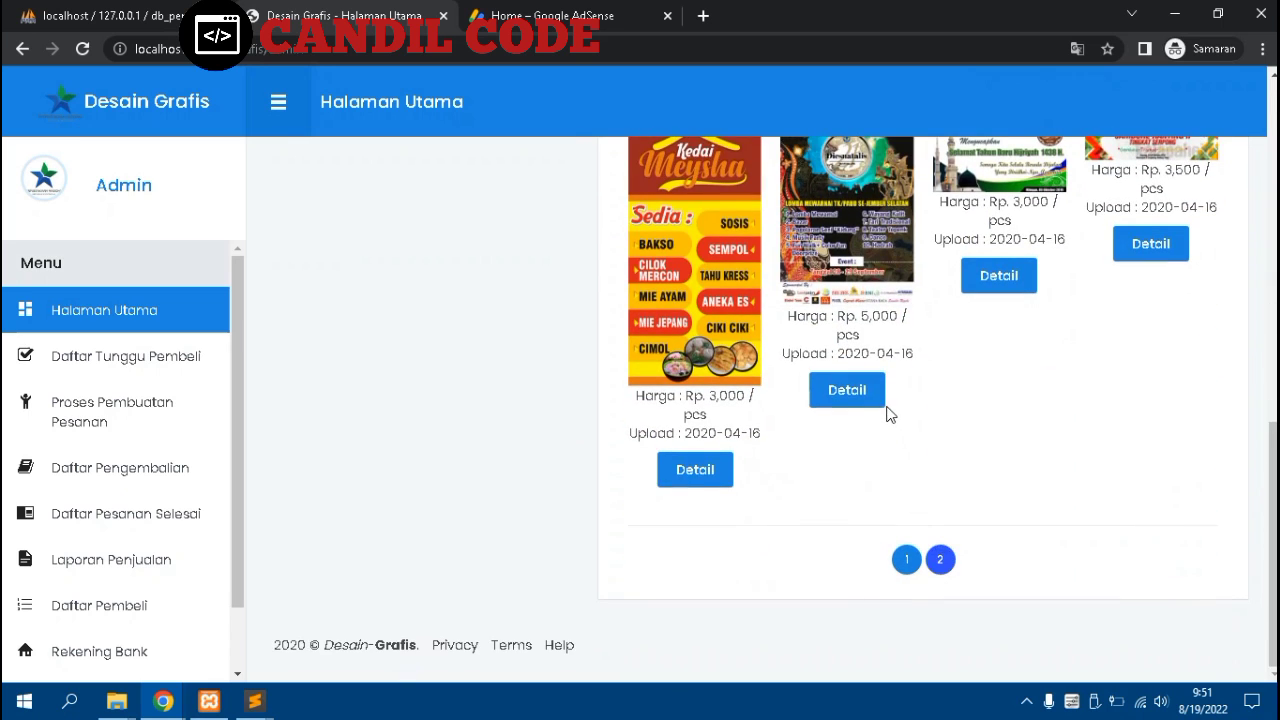
{"action": "scroll", "coordinate": [890, 415], "scroll_direction": "up", "scroll_amount": 1}
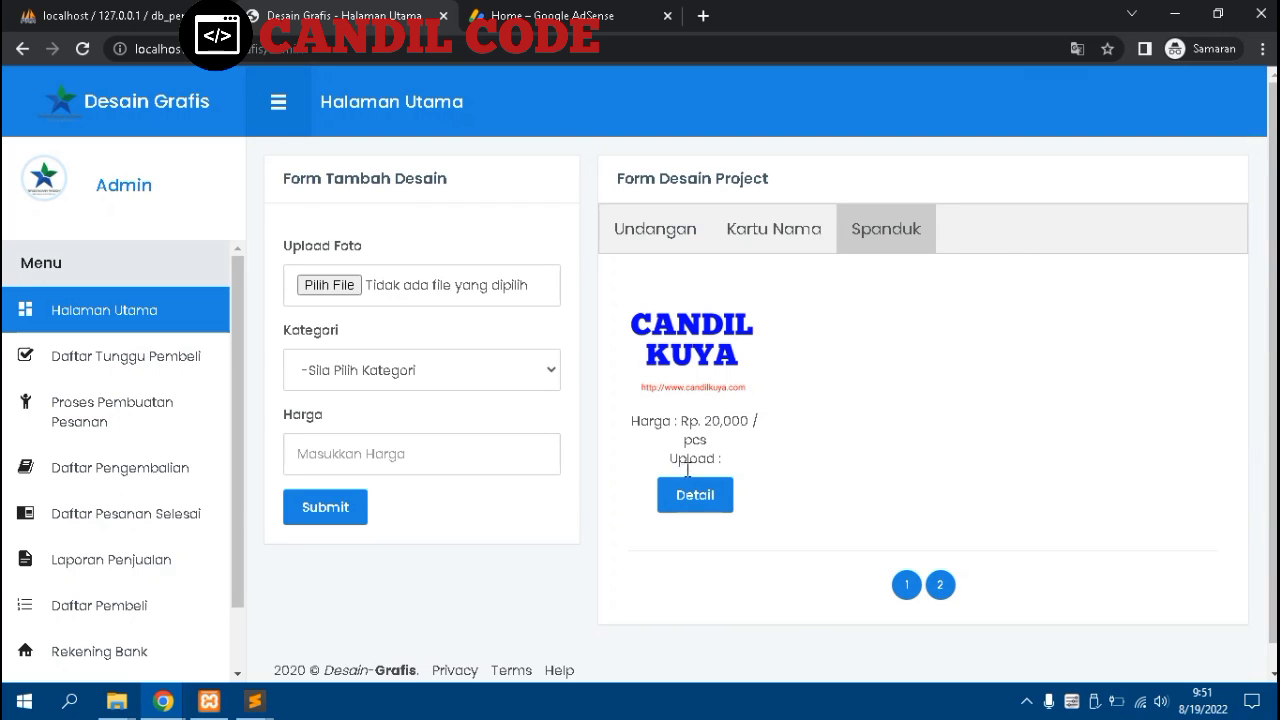
{"action": "left_click", "coordinate": [690, 505]}
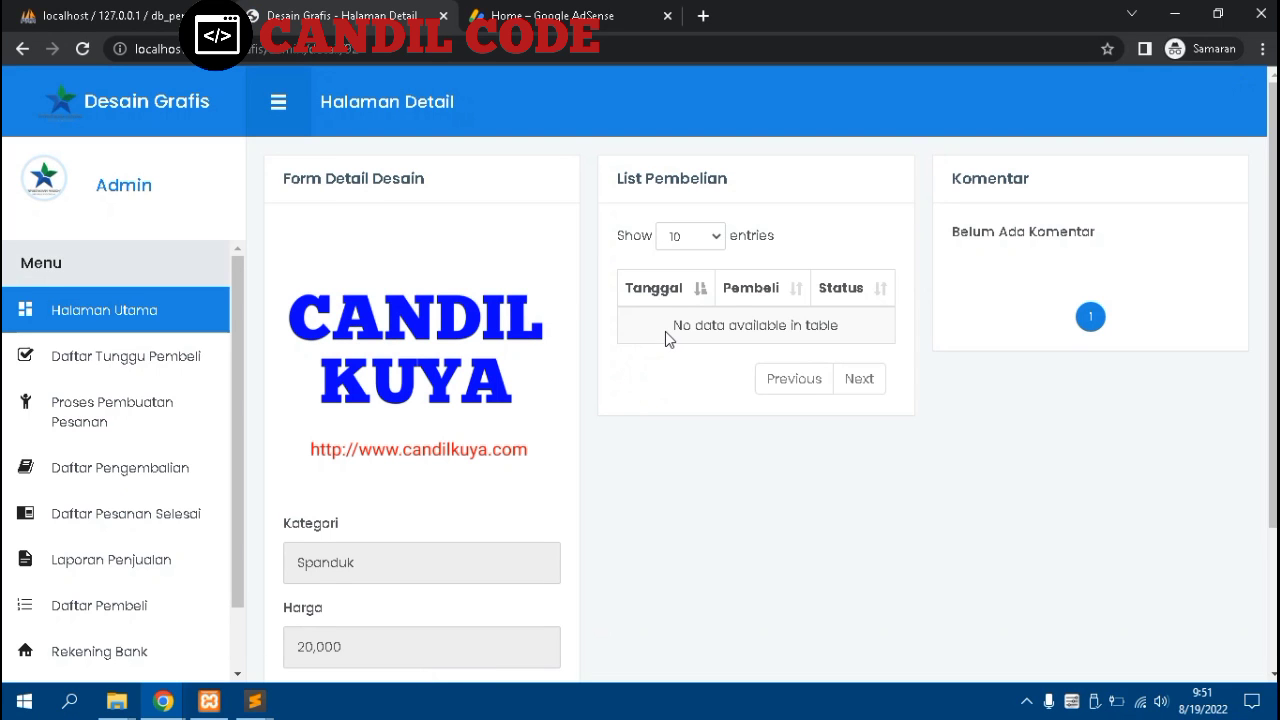
{"action": "scroll", "coordinate": [665, 333], "scroll_direction": "down", "scroll_amount": 3}
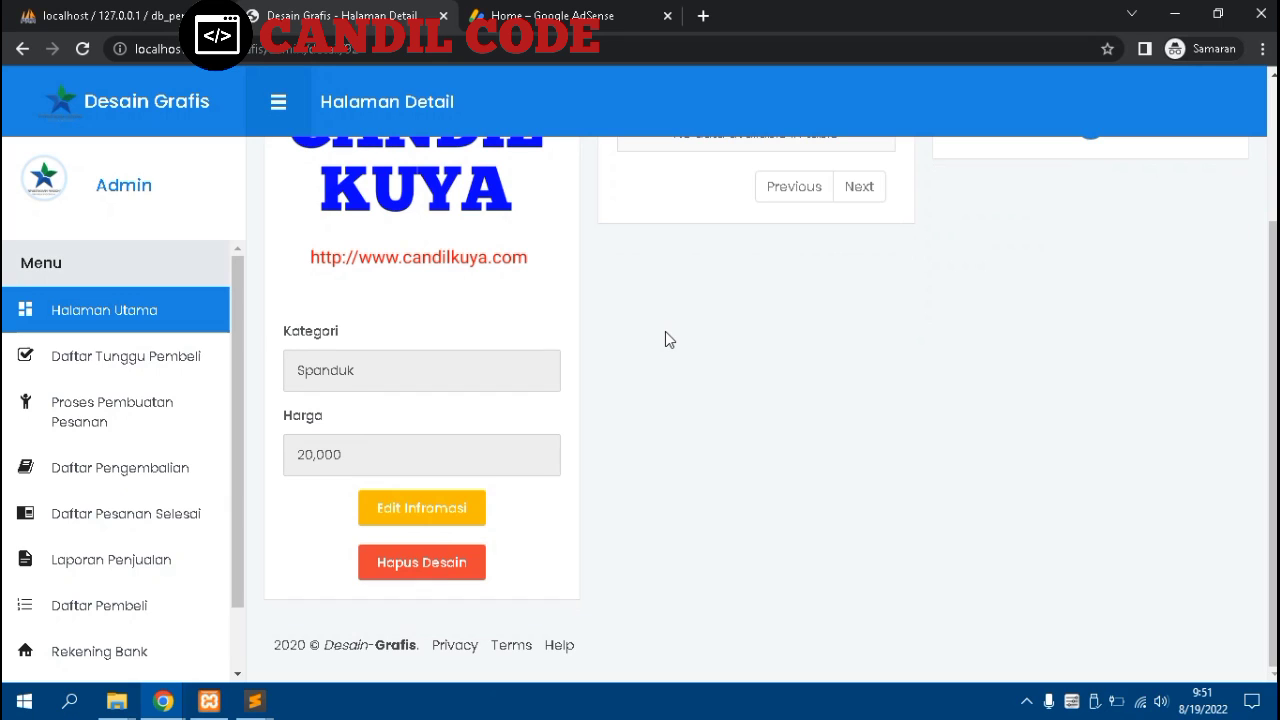
{"action": "scroll", "coordinate": [665, 340], "scroll_direction": "up", "scroll_amount": 3}
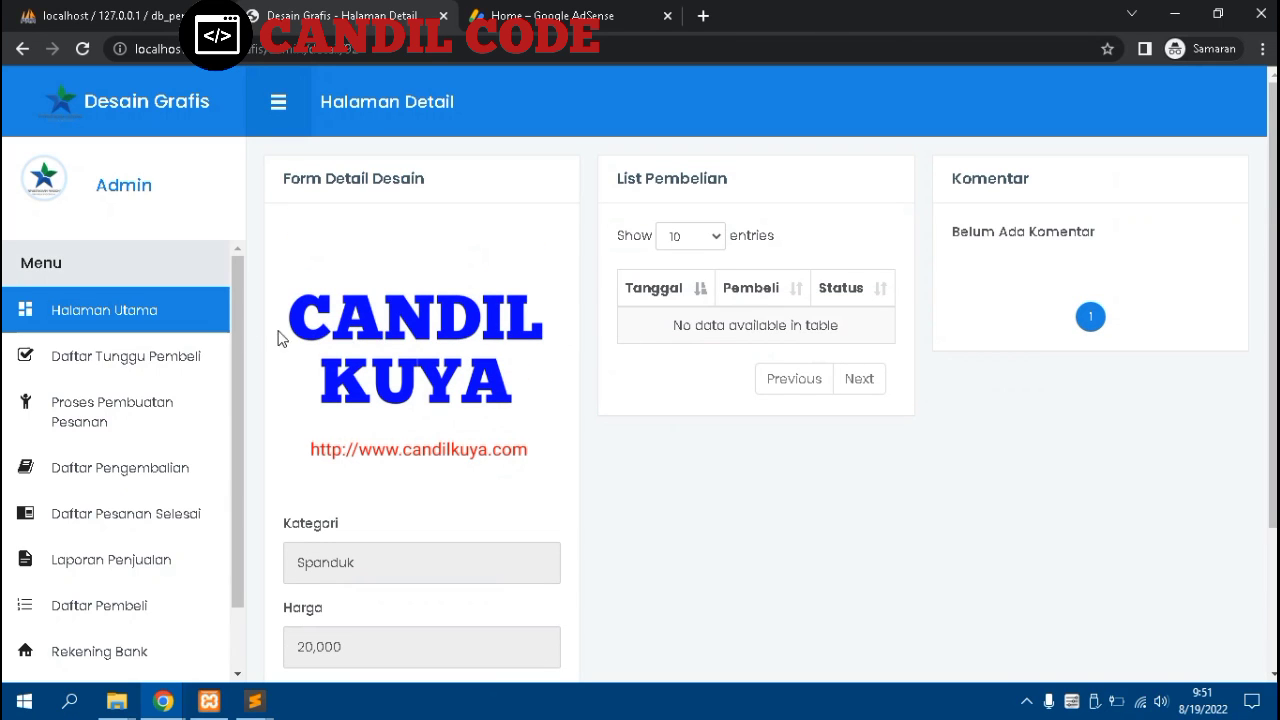
{"action": "left_click", "coordinate": [150, 364]}
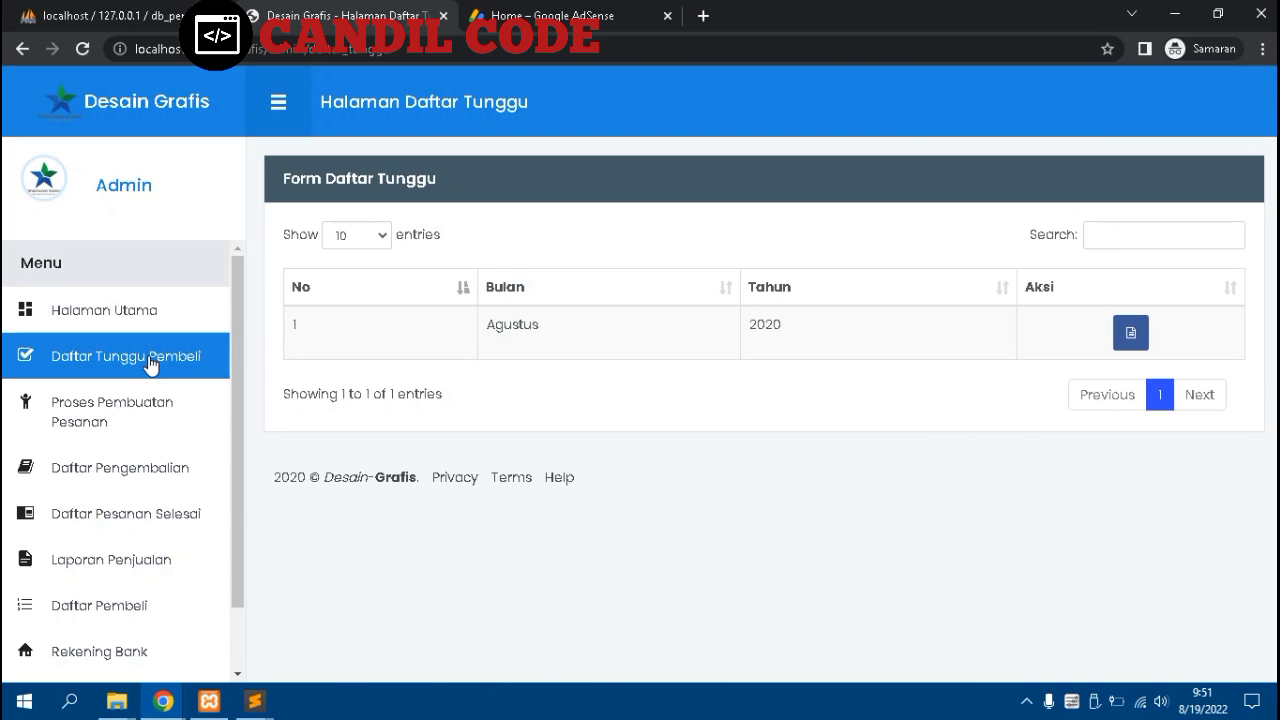
Pass through Proses Pembuatan Pesanan and Daftar Pengembalian to the Juli 2020 completed orders
{"action": "left_click", "coordinate": [142, 423]}
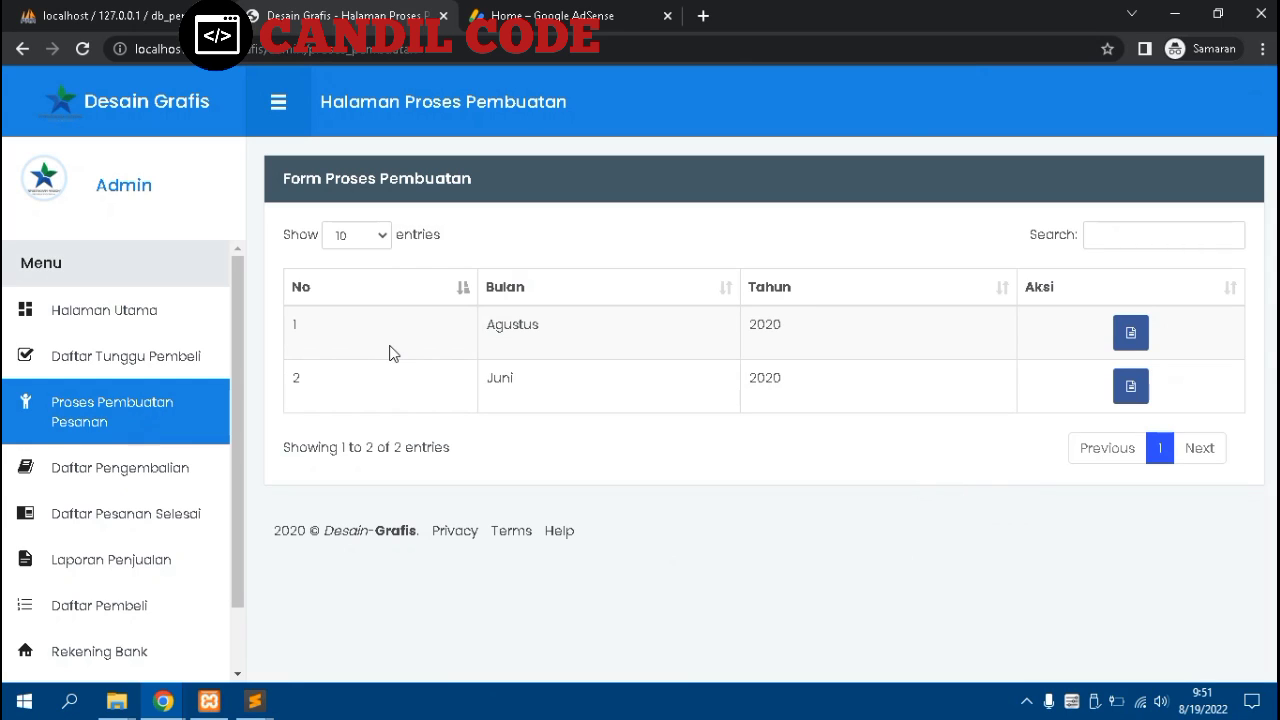
{"action": "left_click", "coordinate": [135, 480]}
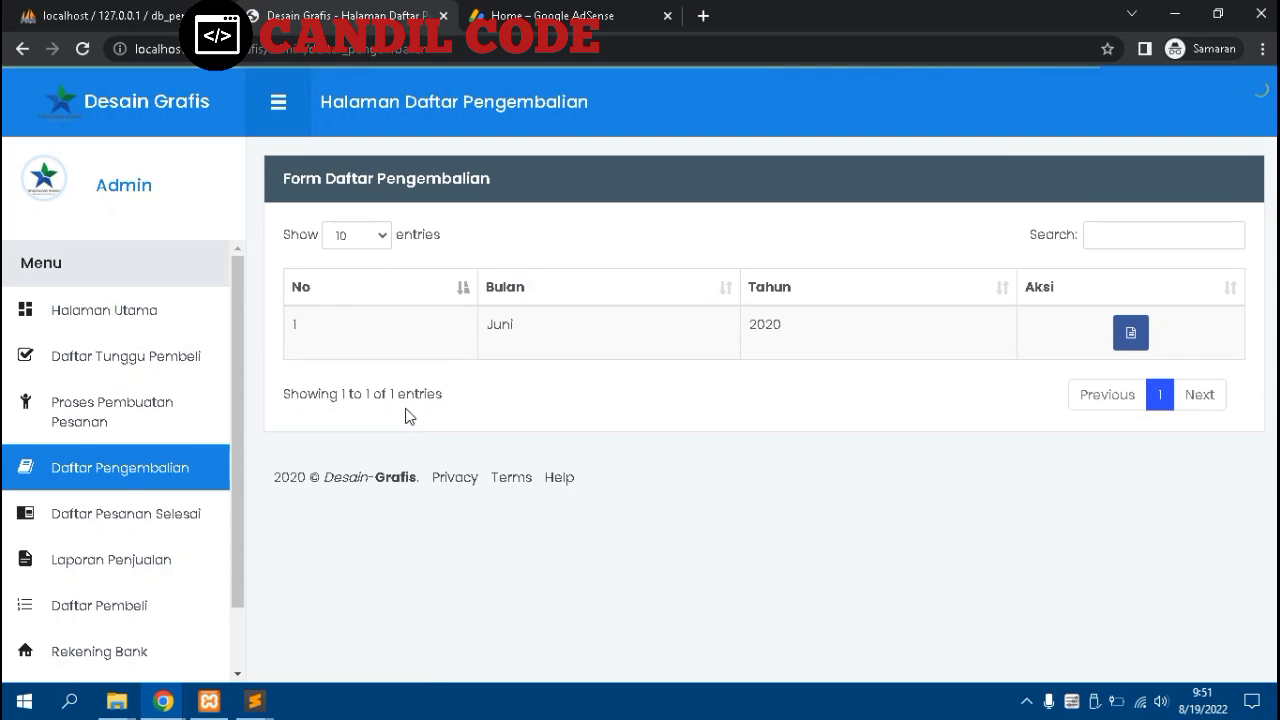
{"action": "left_click", "coordinate": [190, 515]}
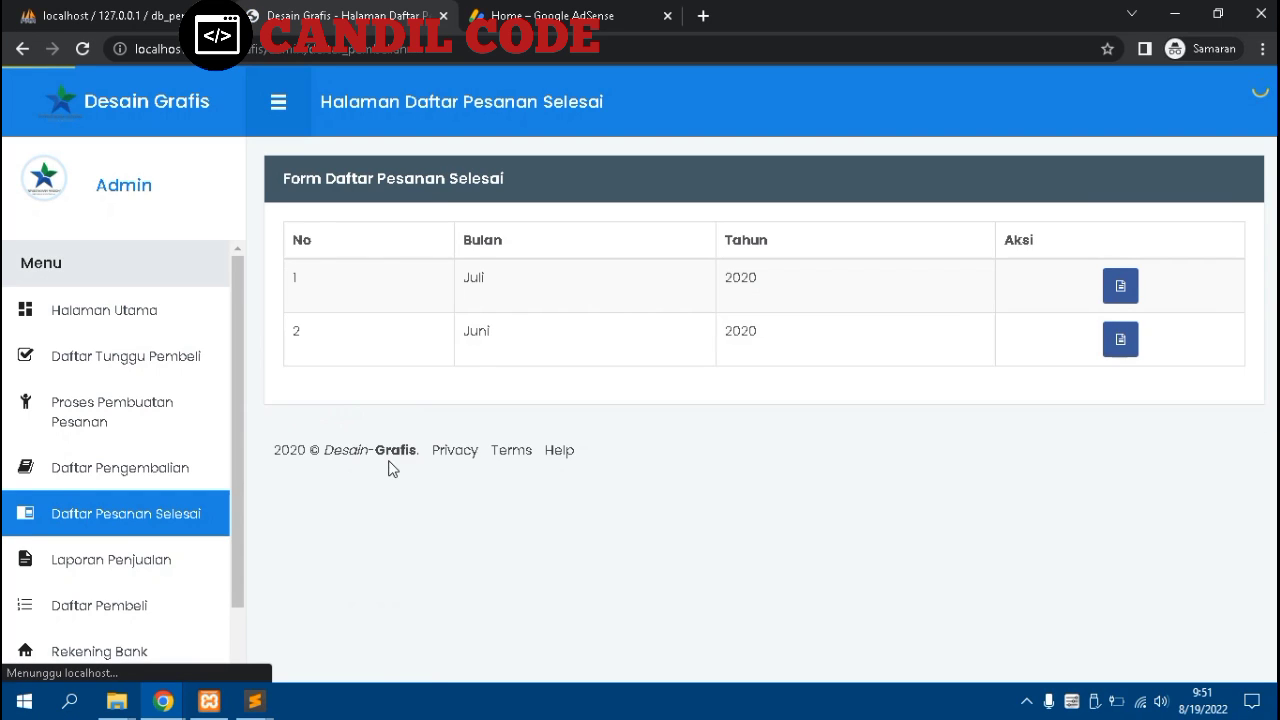
{"action": "left_click", "coordinate": [1133, 345]}
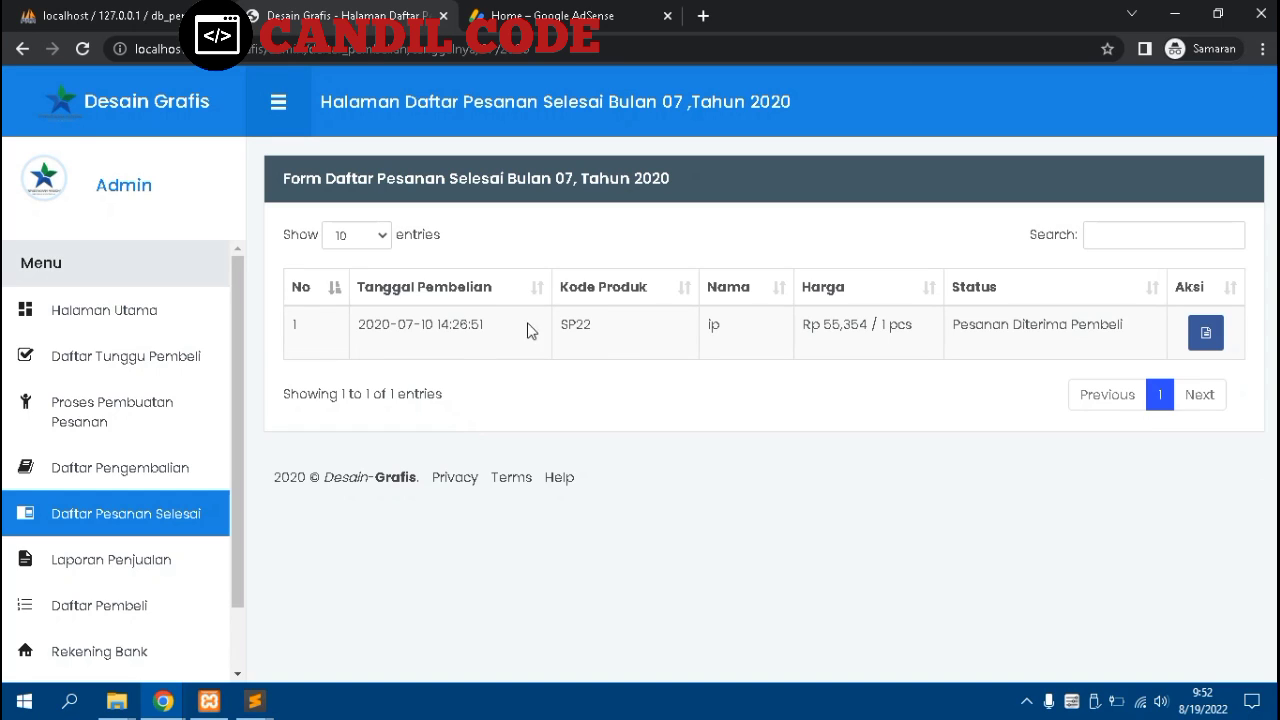
Open the SP22 order's Detail Pembelian and scroll through to its Komentar 'bagus'
{"action": "left_click", "coordinate": [1205, 334]}
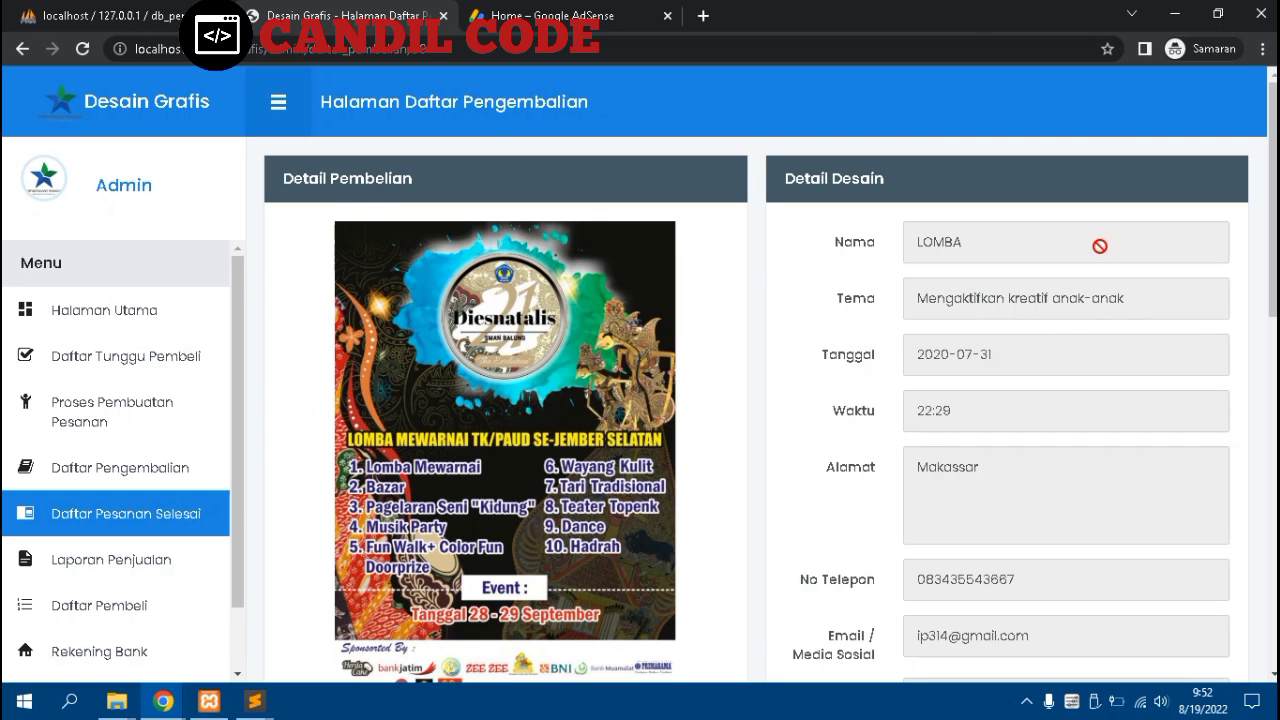
{"action": "scroll", "coordinate": [637, 290], "scroll_direction": "down", "scroll_amount": 2}
{"action": "scroll", "coordinate": [637, 310], "scroll_direction": "down", "scroll_amount": 3}
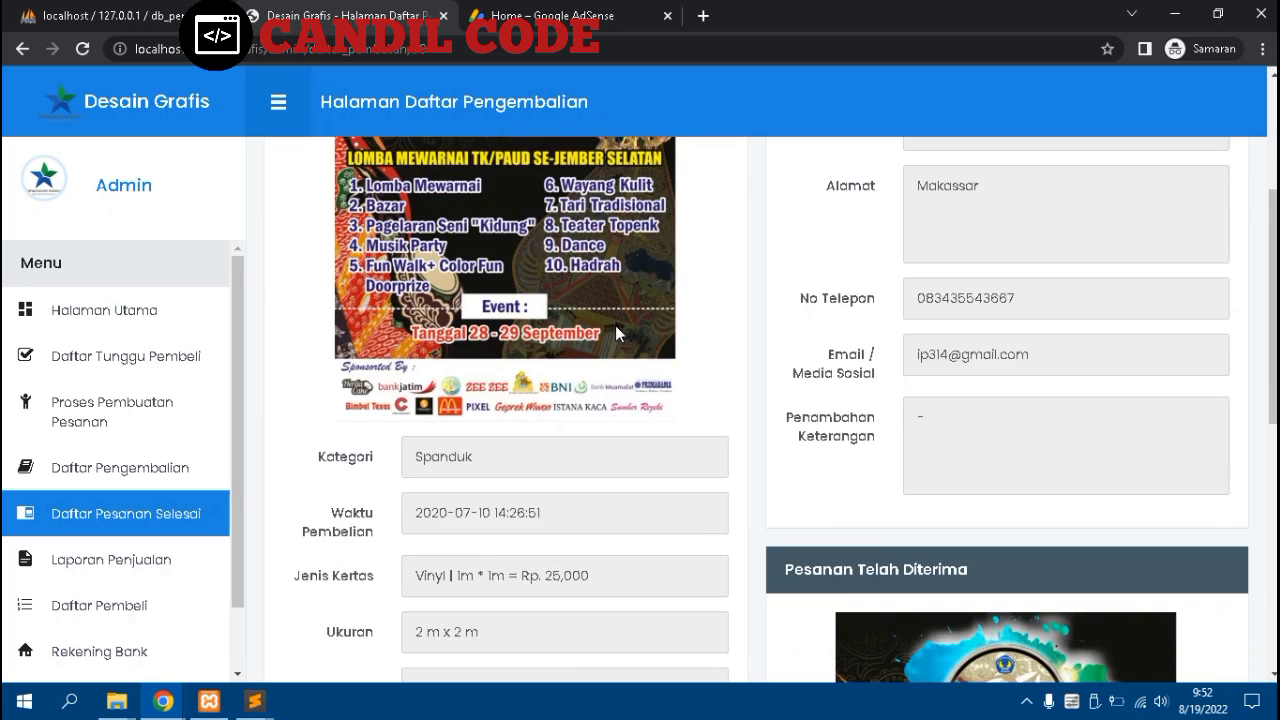
{"action": "scroll", "coordinate": [615, 325], "scroll_direction": "up", "scroll_amount": 5}
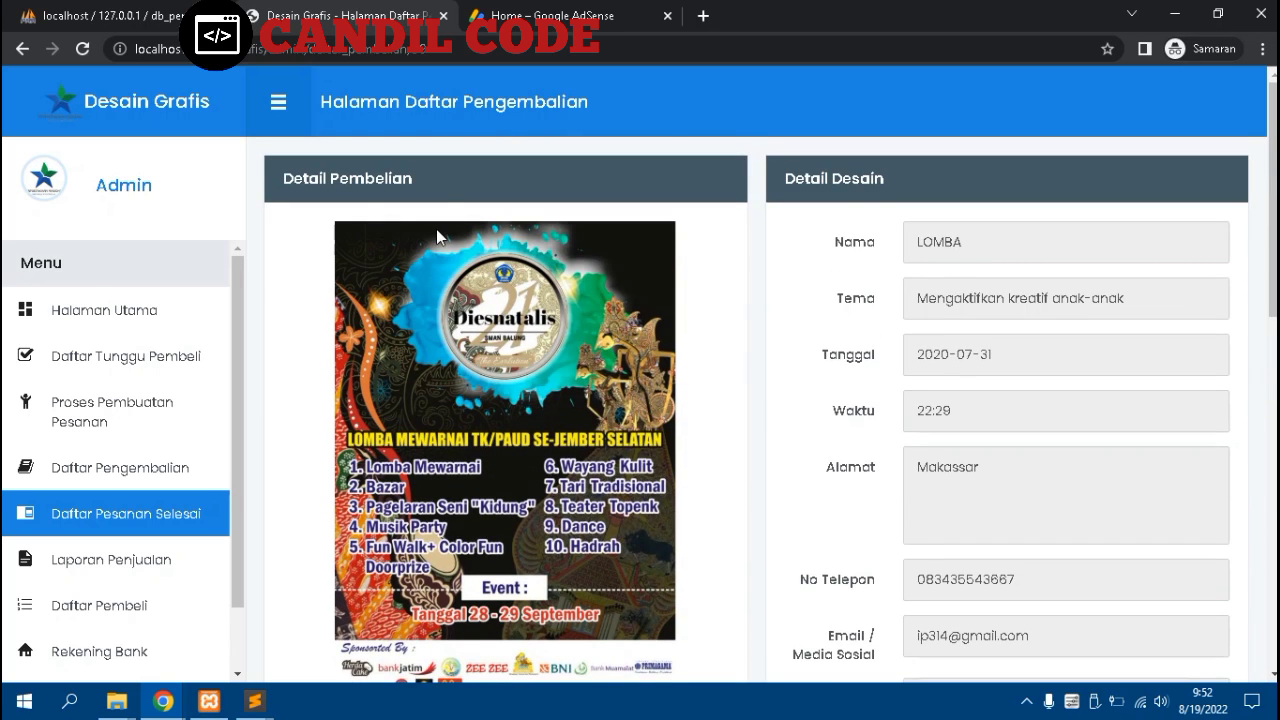
{"action": "scroll", "coordinate": [436, 238], "scroll_direction": "down", "scroll_amount": 8}
{"action": "scroll", "coordinate": [435, 236], "scroll_direction": "down", "scroll_amount": 2}
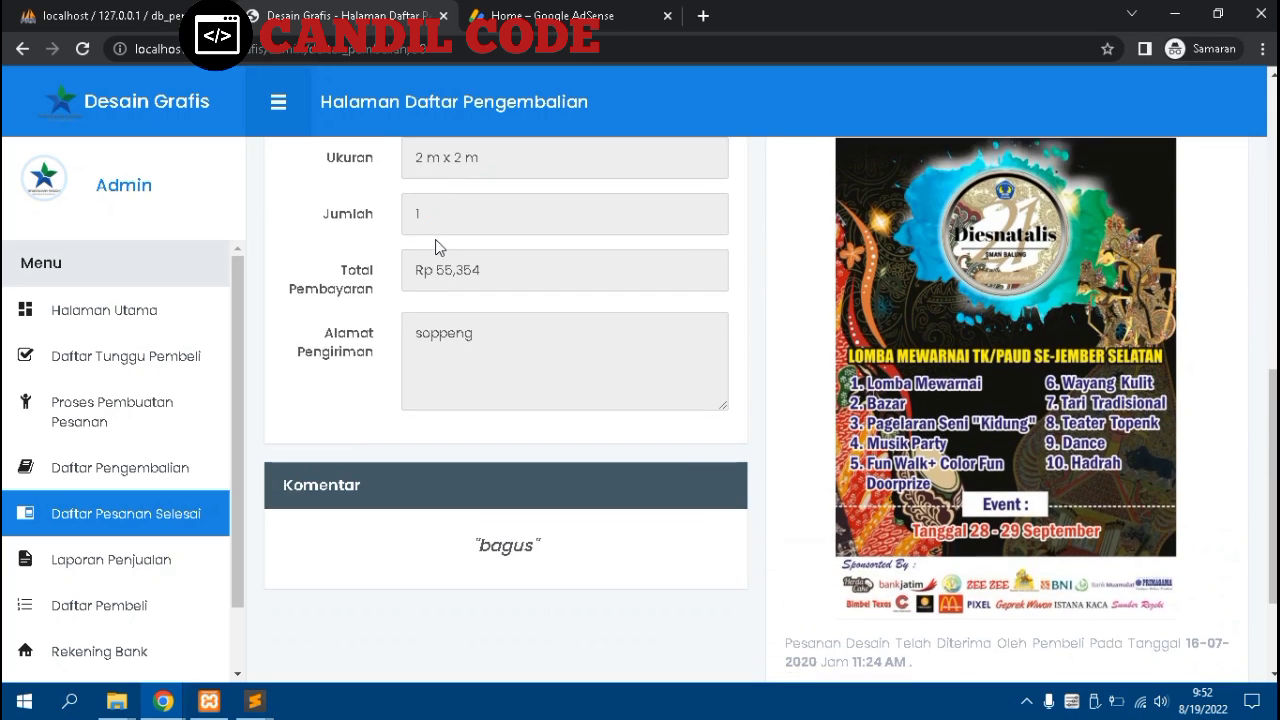
{"action": "scroll", "coordinate": [911, 350], "scroll_direction": "up", "scroll_amount": 5}
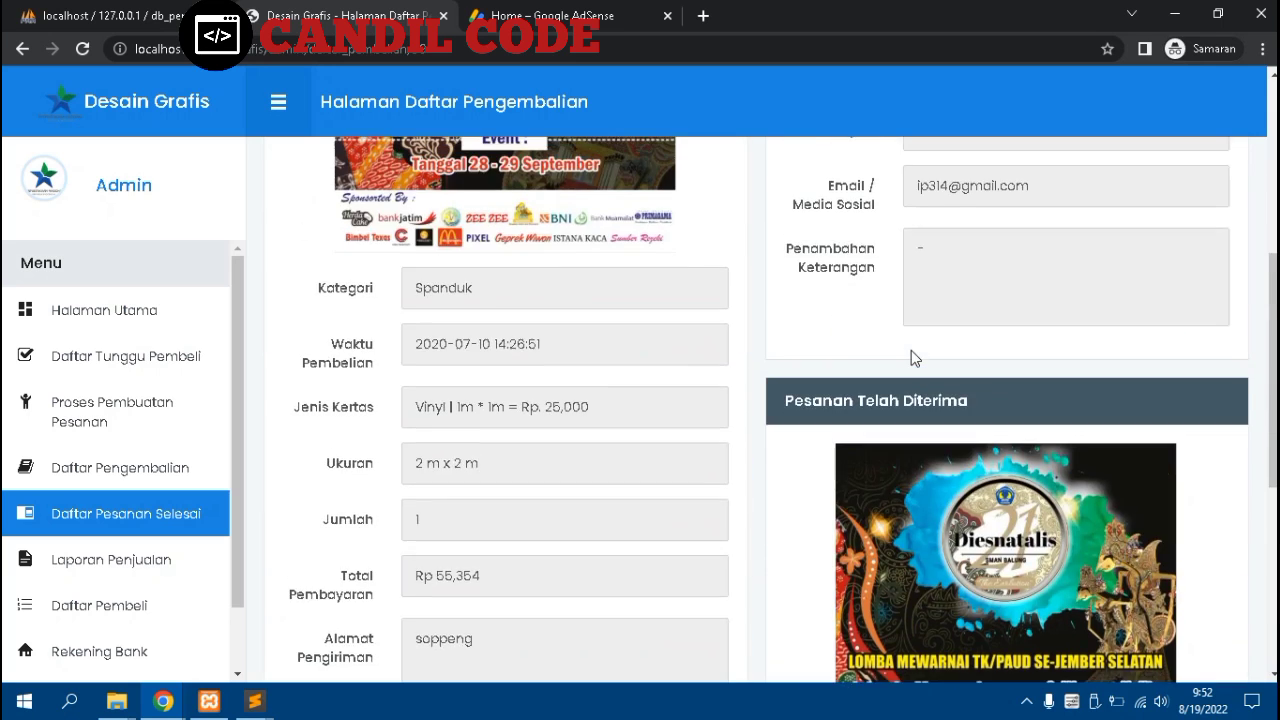
{"action": "scroll", "coordinate": [911, 350], "scroll_direction": "down", "scroll_amount": 5}
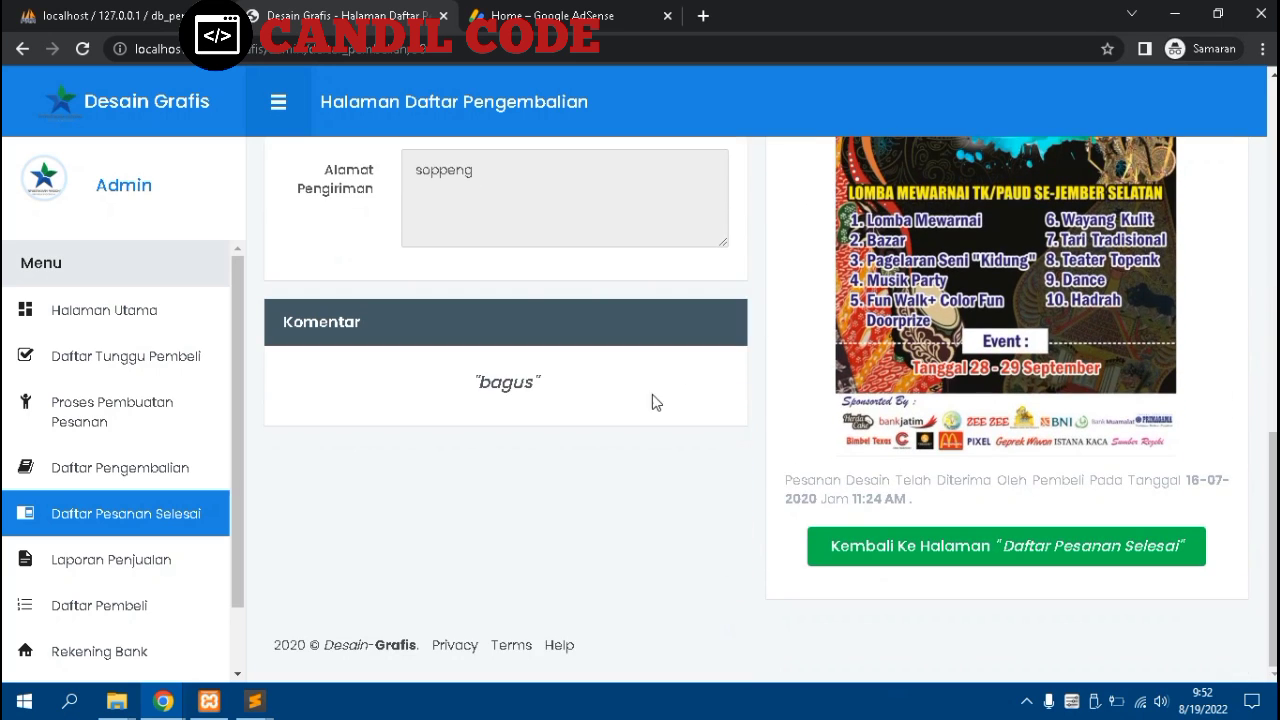
{"action": "scroll", "coordinate": [120, 505], "scroll_direction": "down", "scroll_amount": 1}
Open the Agustus 2020 sales report, start Cetak Laporan, and close the print window
{"action": "left_click", "coordinate": [120, 498]}
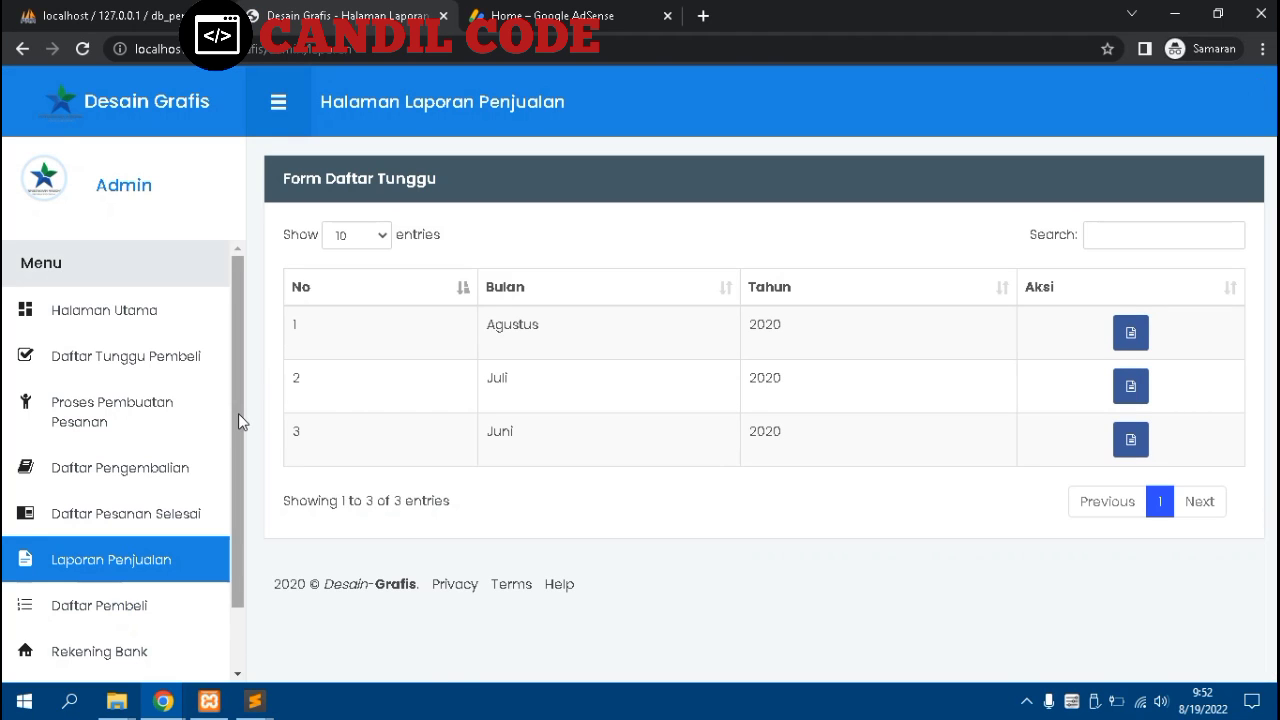
{"action": "scroll", "coordinate": [116, 490], "scroll_direction": "down", "scroll_amount": 1}
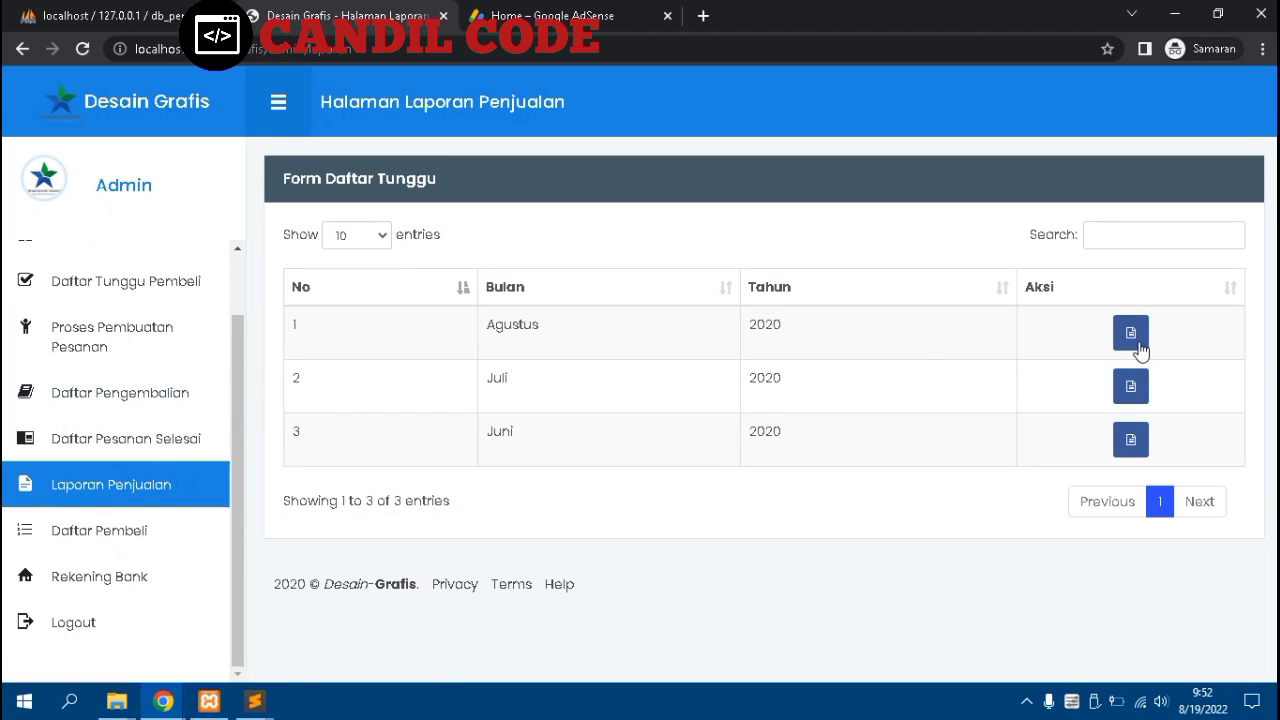
{"action": "left_click", "coordinate": [1140, 348]}
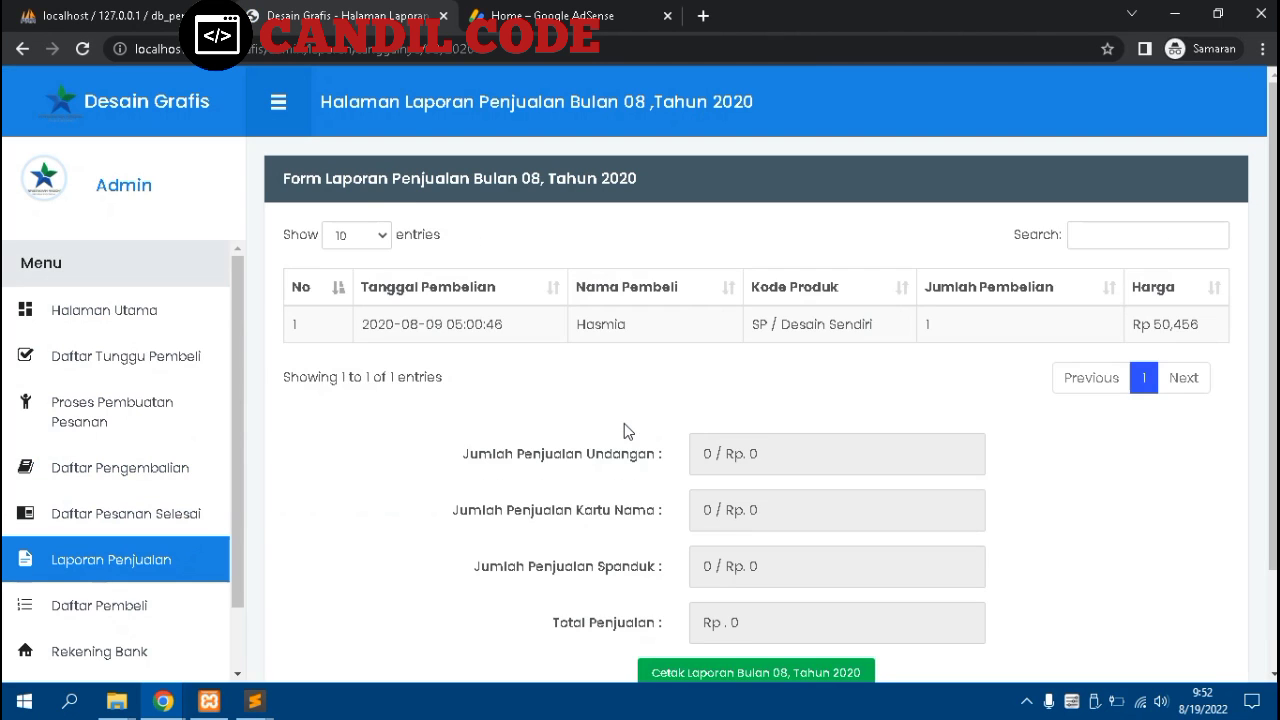
{"action": "scroll", "coordinate": [627, 431], "scroll_direction": "down", "scroll_amount": 2}
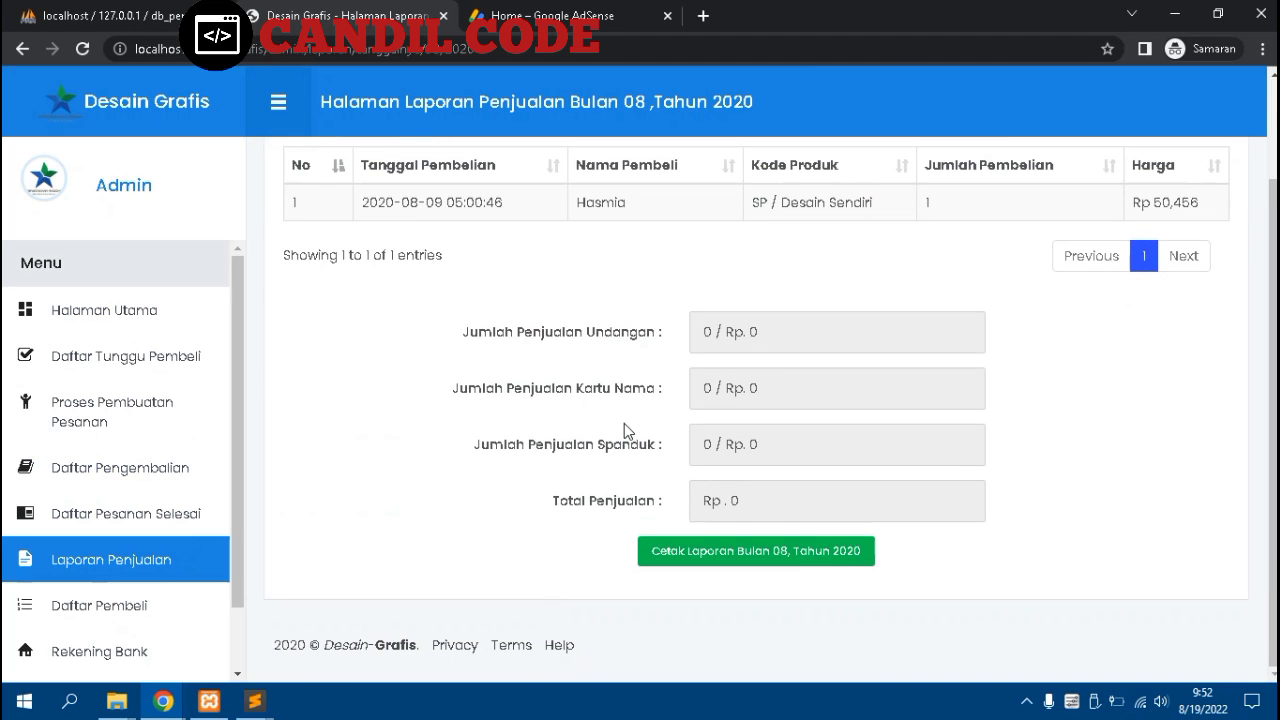
{"action": "left_click", "coordinate": [705, 561]}
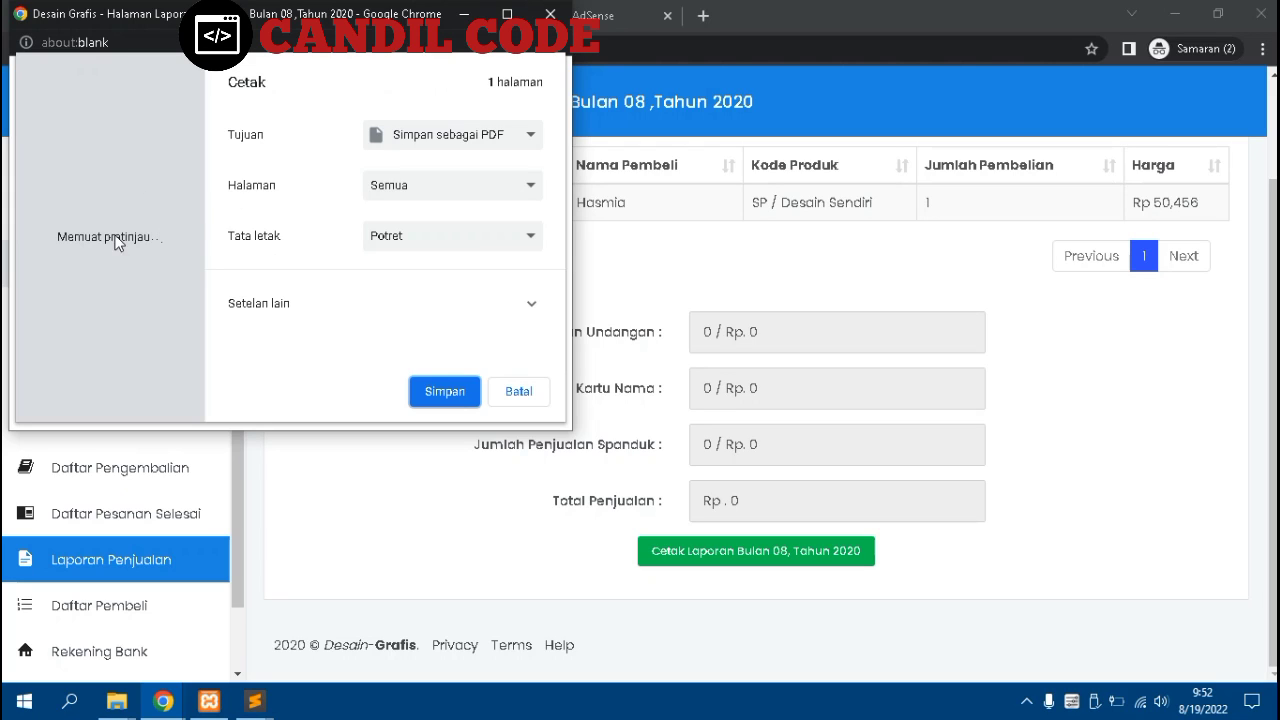
{"action": "left_click", "coordinate": [551, 15]}
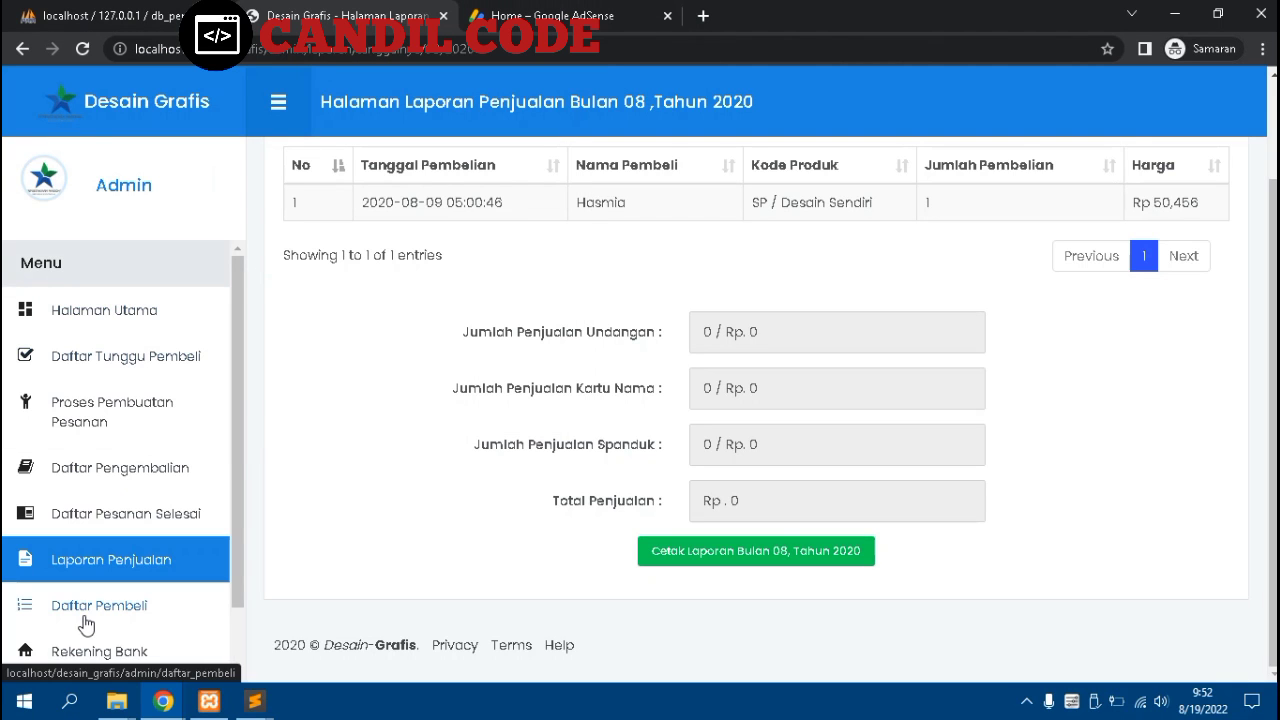
Review the Daftar Pembeli table of ten buyers
{"action": "left_click", "coordinate": [162, 521]}
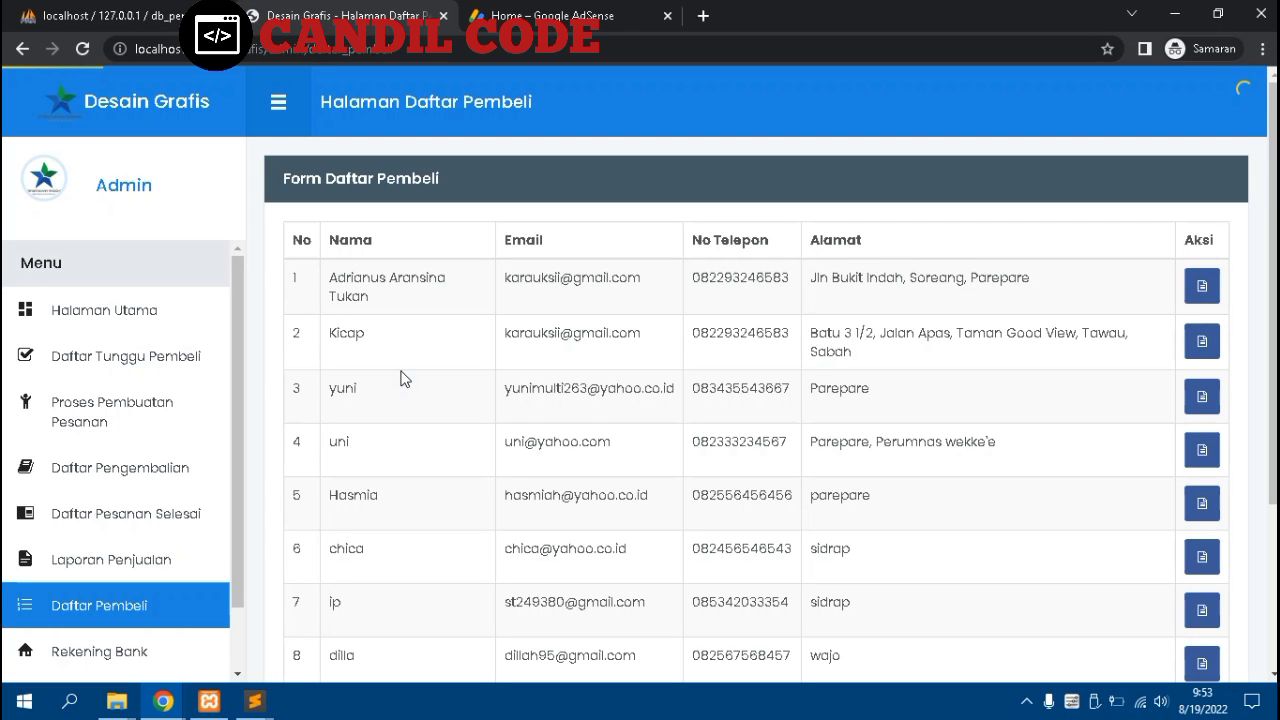
{"action": "scroll", "coordinate": [403, 375], "scroll_direction": "down", "scroll_amount": 3}
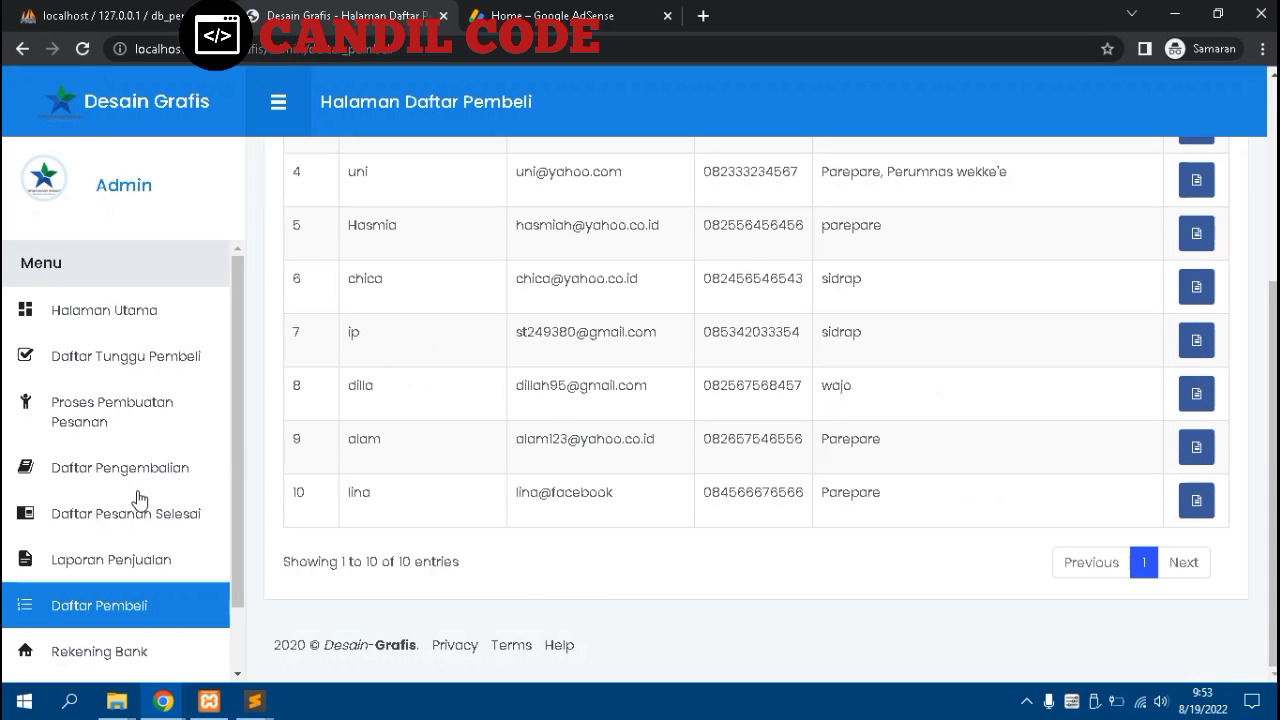
{"action": "scroll", "coordinate": [139, 491], "scroll_direction": "down", "scroll_amount": 2}
Open the Rekening Bank page and check the Jenis Bank dropdown options
{"action": "left_click", "coordinate": [131, 578]}
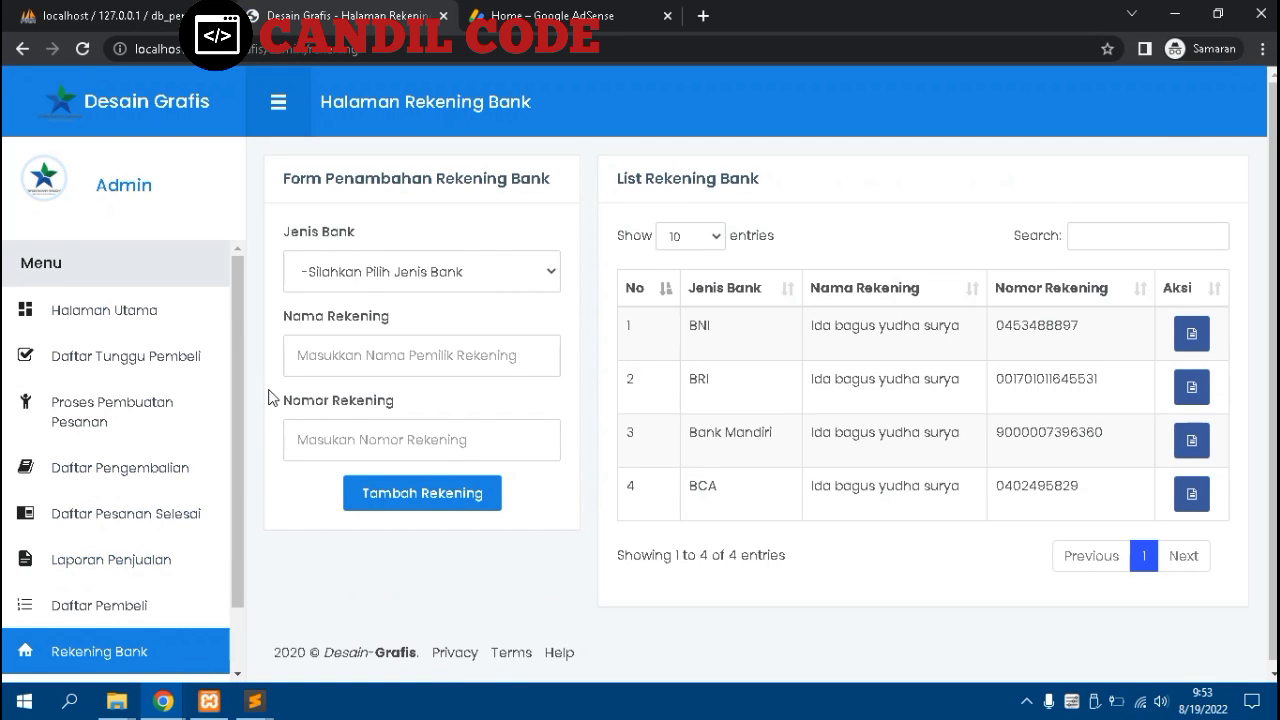
{"action": "scroll", "coordinate": [145, 515], "scroll_direction": "down", "scroll_amount": 1}
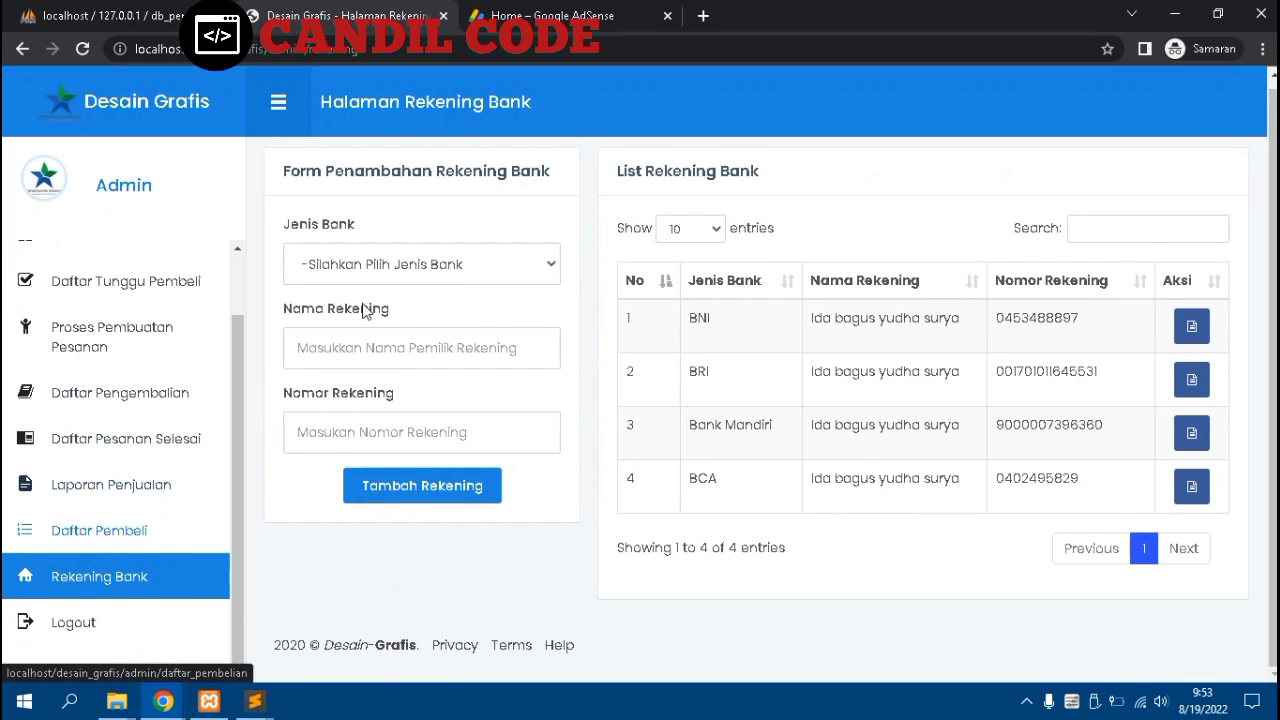
{"action": "scroll", "coordinate": [380, 300], "scroll_direction": "up", "scroll_amount": 2}
{"action": "left_click", "coordinate": [392, 284]}
{"action": "left_click", "coordinate": [392, 284]}
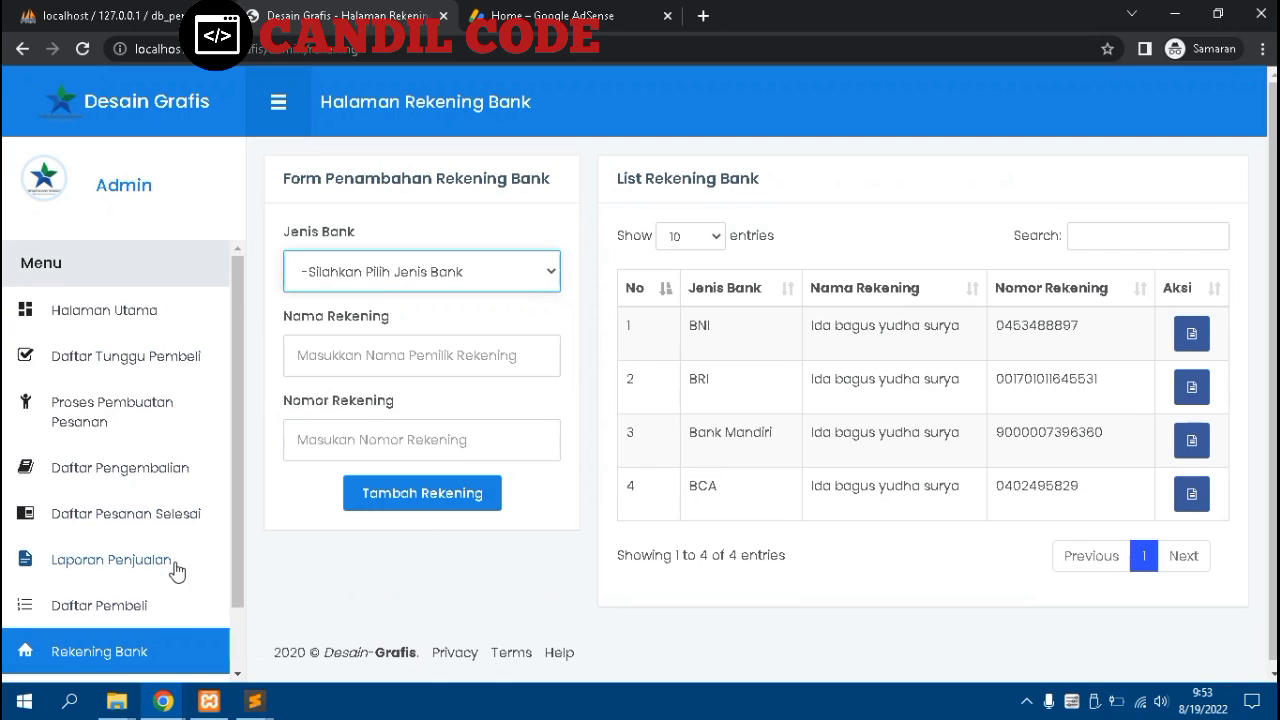
{"action": "scroll", "coordinate": [150, 590], "scroll_direction": "down", "scroll_amount": 1}
Log out of the admin account and go to the public Halaman Login page
{"action": "left_click", "coordinate": [89, 624]}
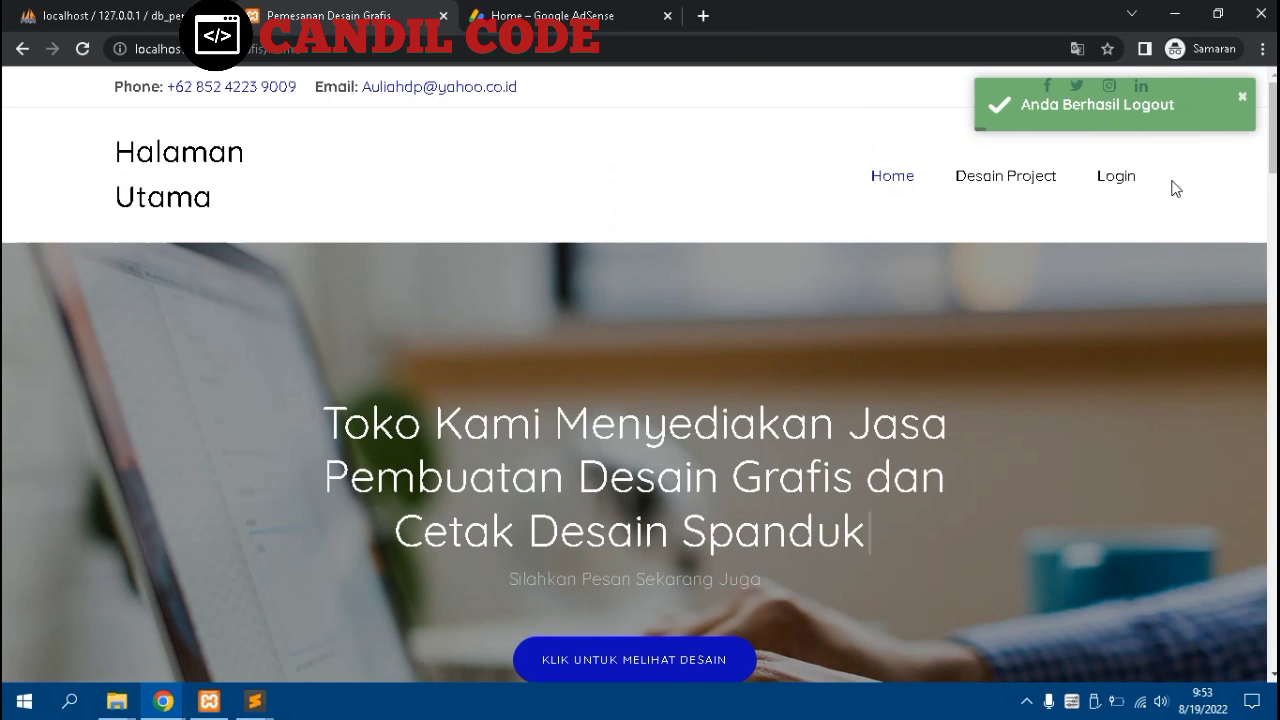
{"action": "left_click", "coordinate": [1111, 178]}
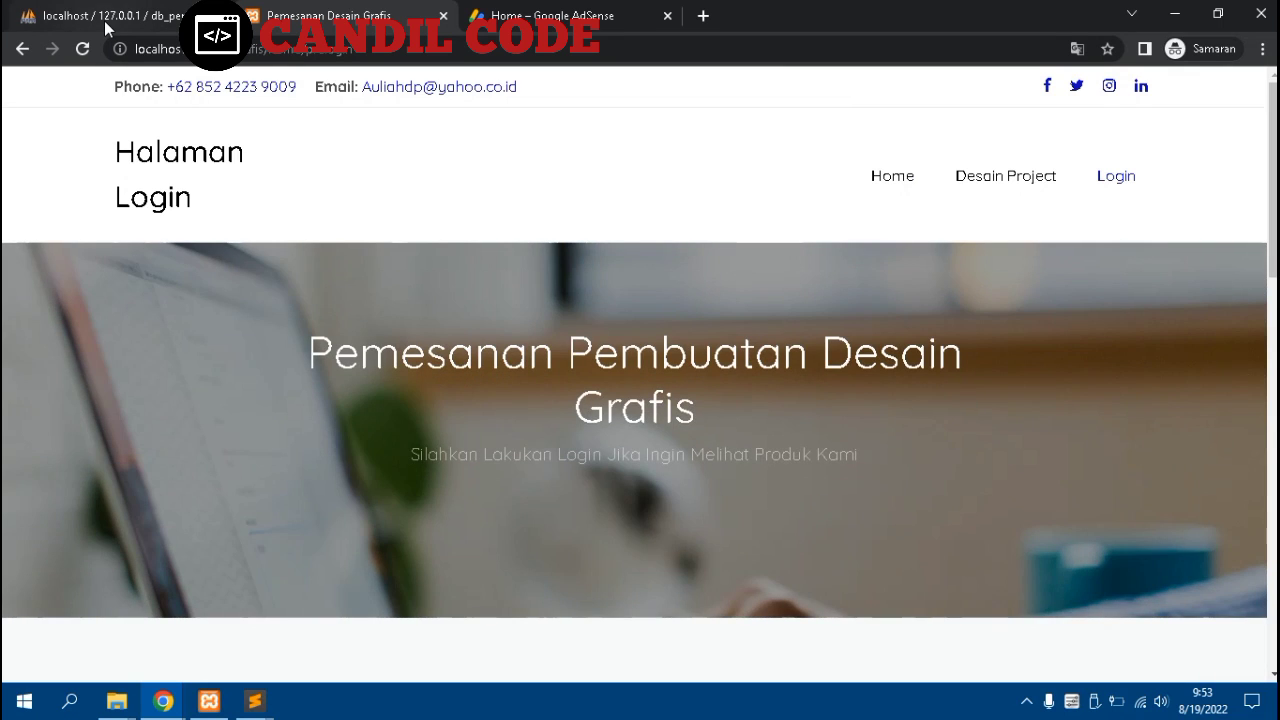
Copy the first buyer's username from tb_user in phpMyAdmin, then return to the Desain Grafis tab
{"action": "left_click", "coordinate": [104, 20]}
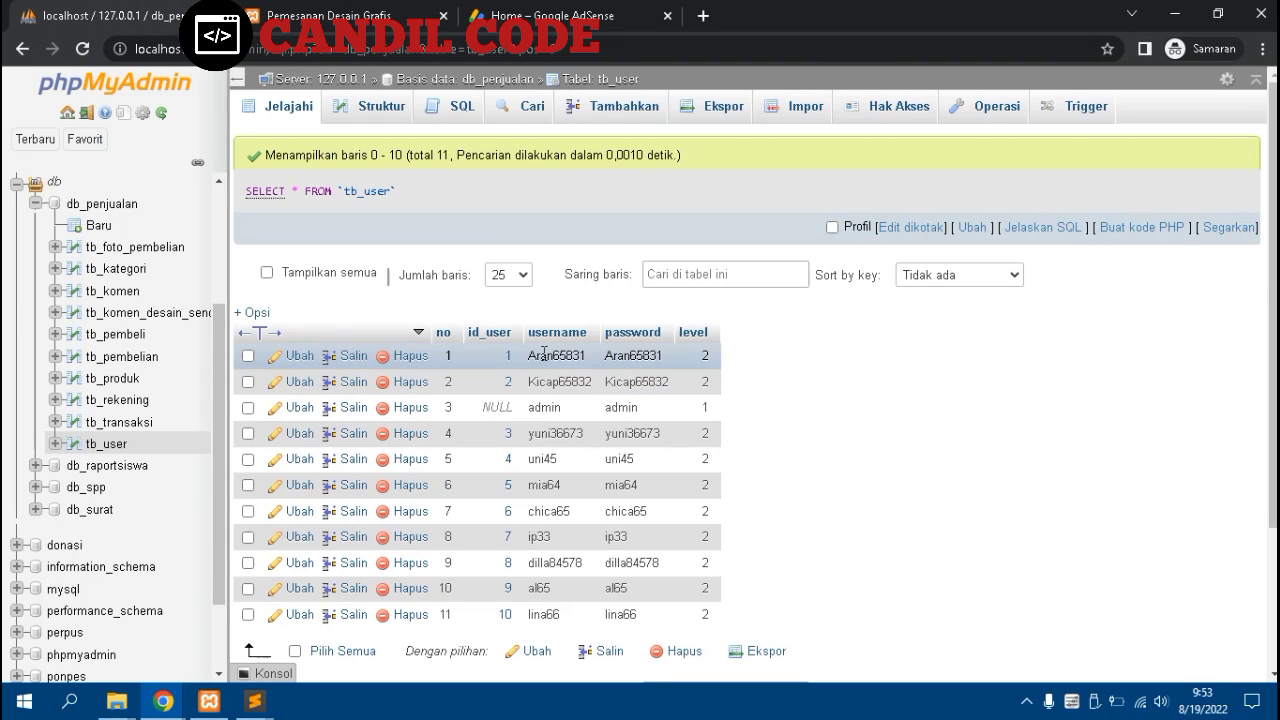
{"action": "double_click", "coordinate": [544, 354]}
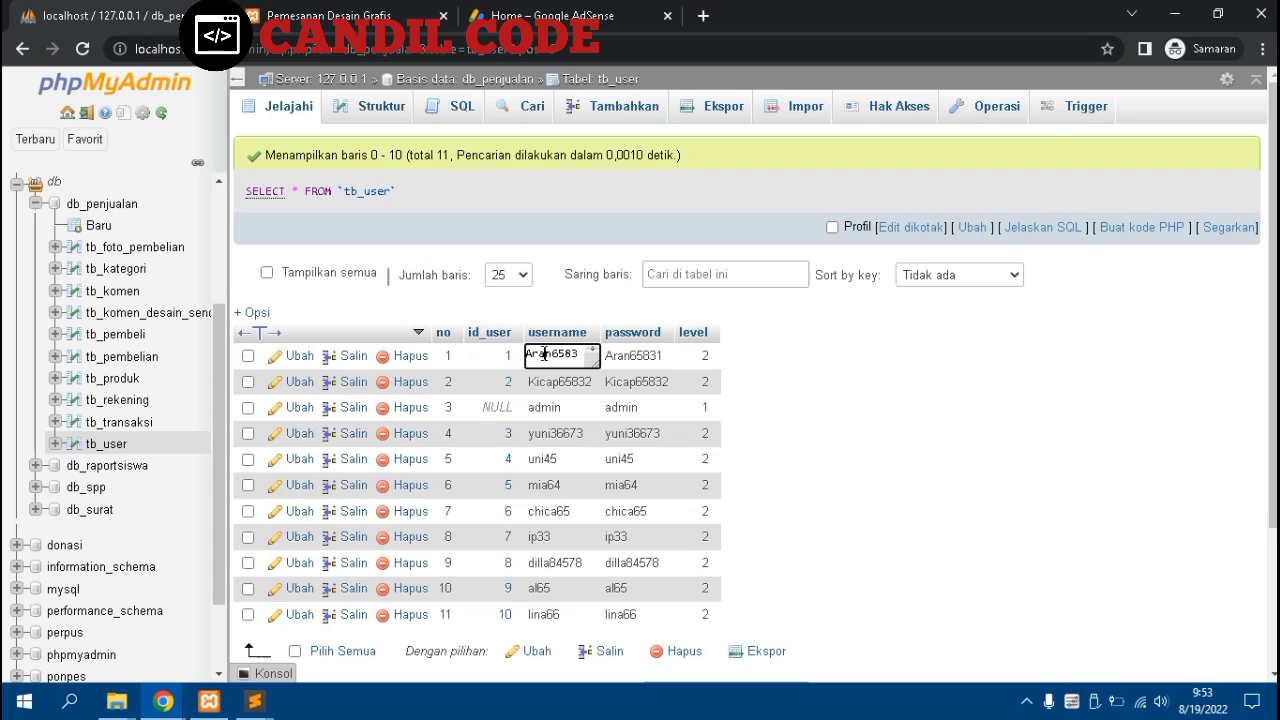
{"action": "double_click", "coordinate": [544, 354]}
{"action": "right_click", "coordinate": [543, 355]}
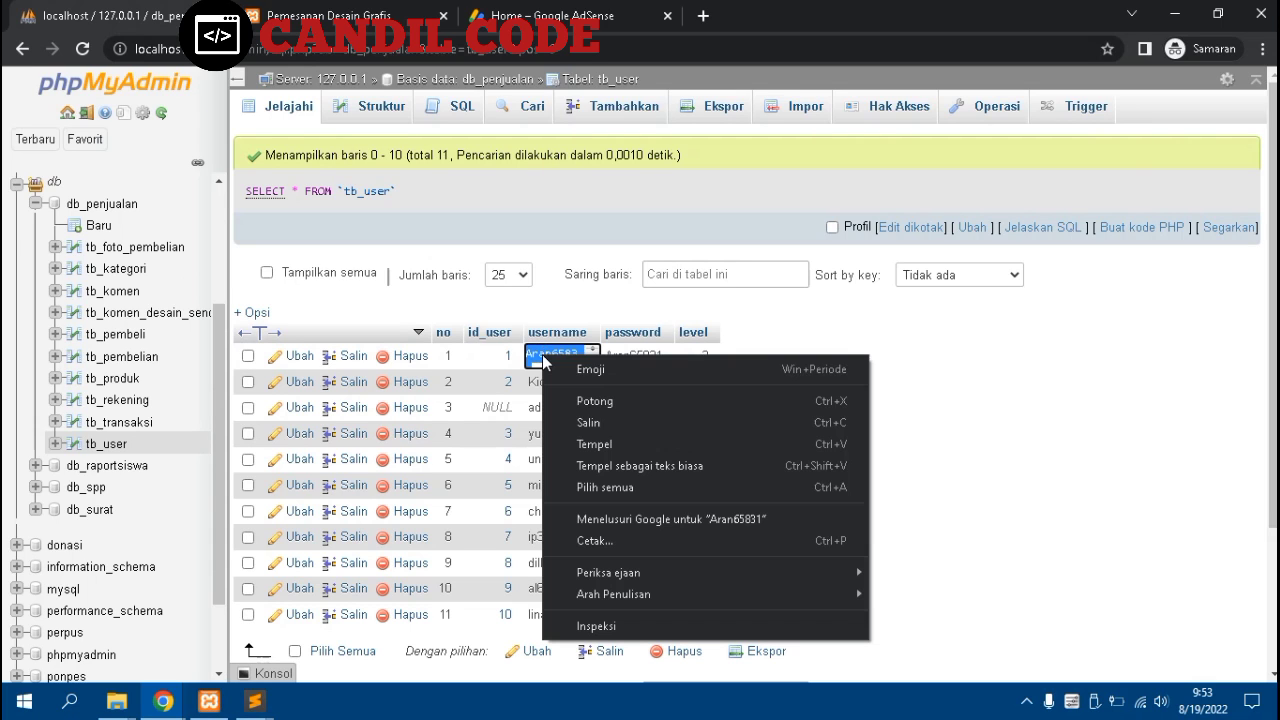
{"action": "left_click", "coordinate": [572, 424]}
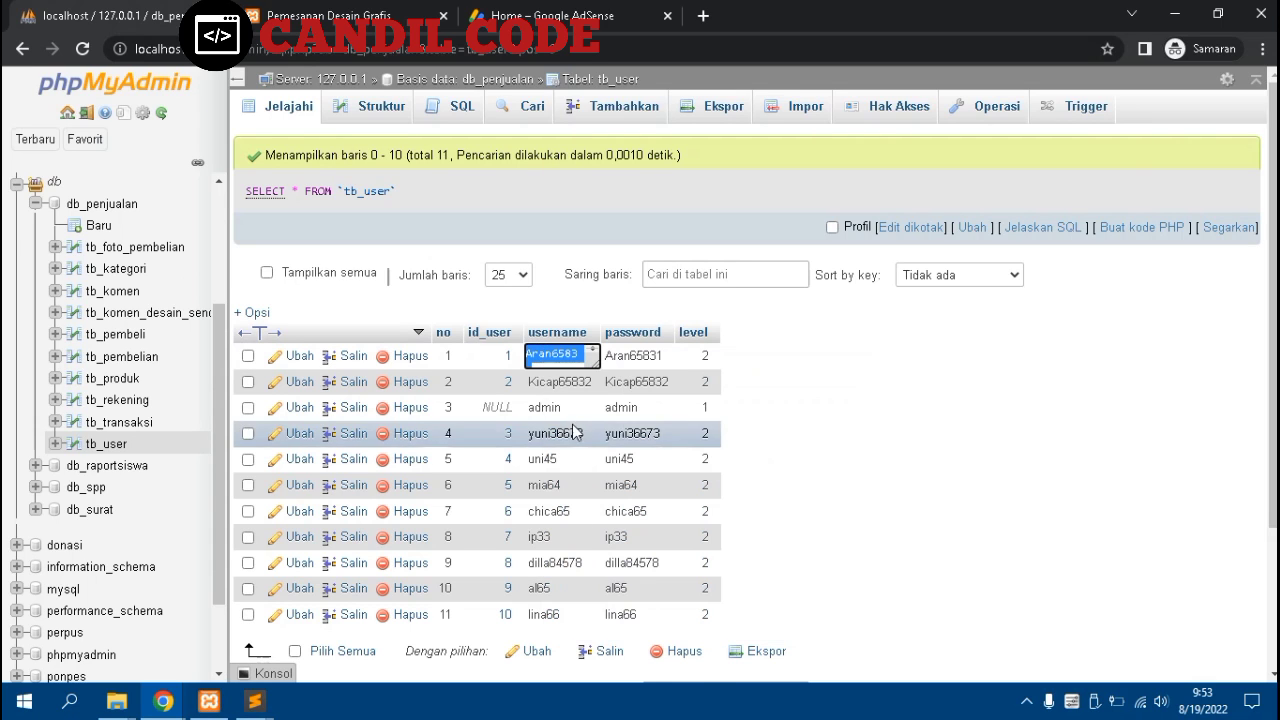
{"action": "left_click", "coordinate": [333, 10]}
Log in as the buyer by pasting the copied username and the password
{"action": "scroll", "coordinate": [393, 292], "scroll_direction": "down", "scroll_amount": 5}
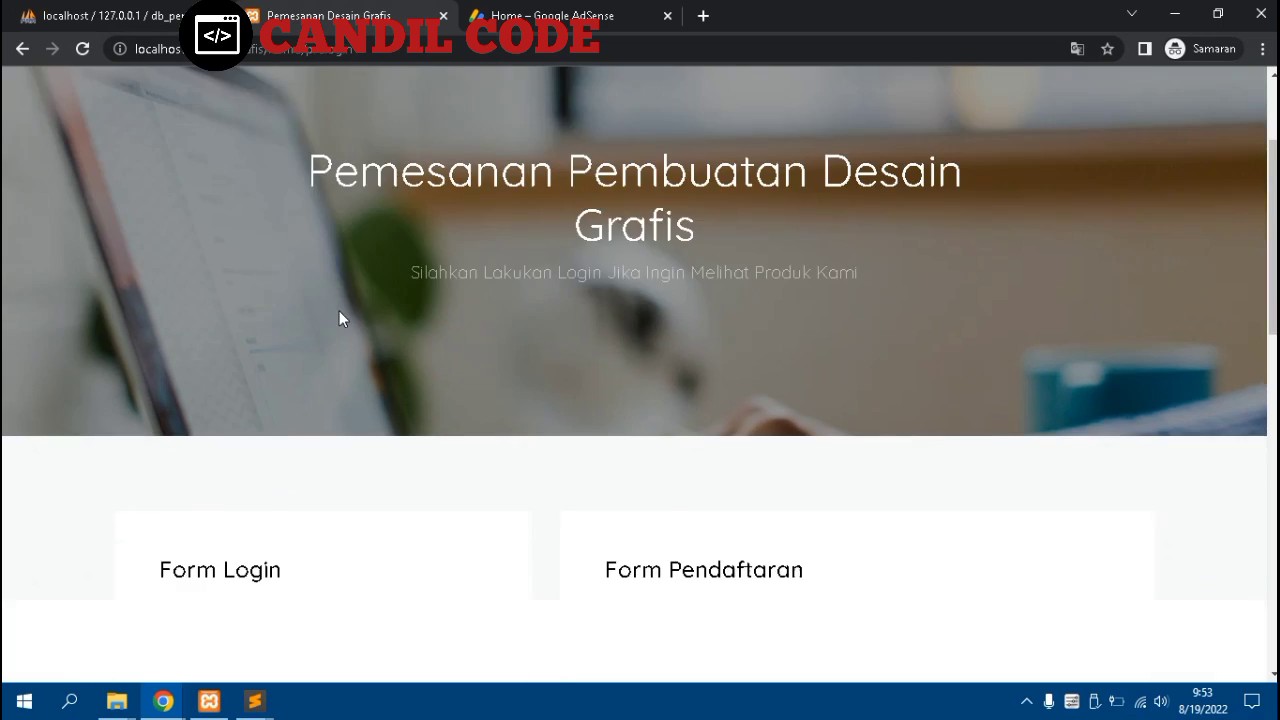
{"action": "left_click", "coordinate": [271, 295]}
{"action": "right_click", "coordinate": [271, 294]}
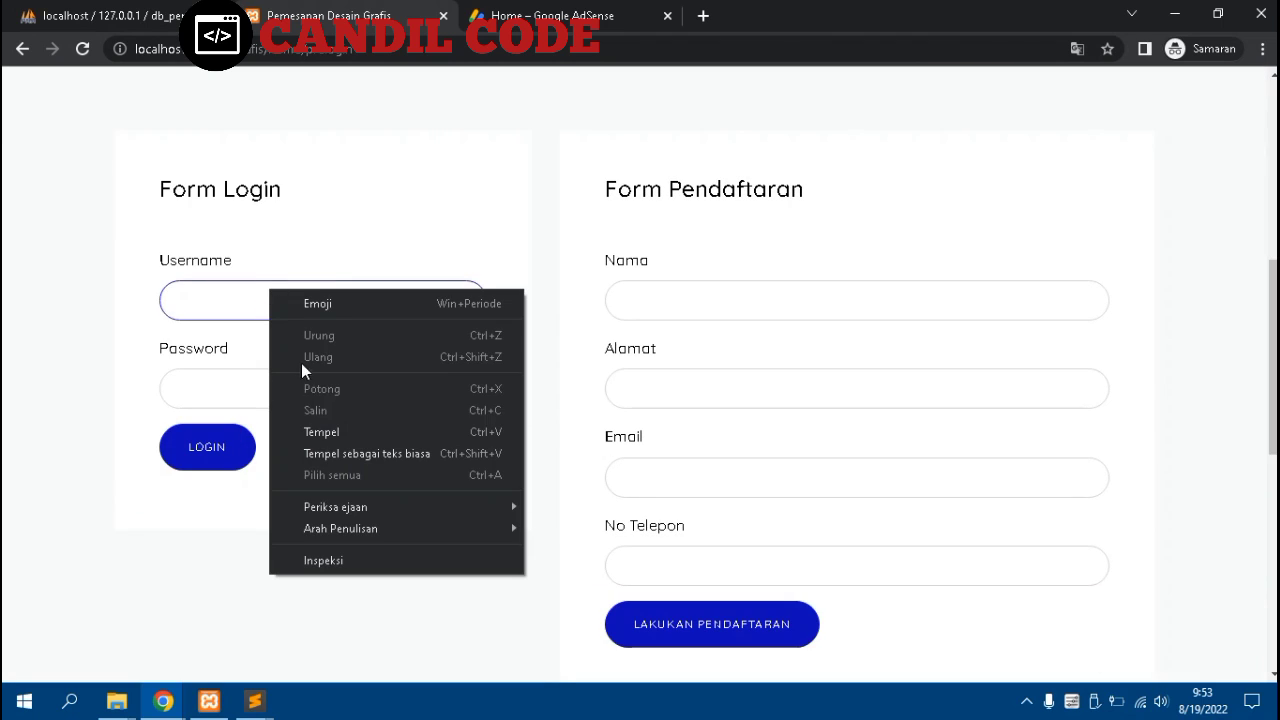
{"action": "left_click", "coordinate": [322, 431]}
{"action": "left_click", "coordinate": [254, 390]}
{"action": "right_click", "coordinate": [254, 390]}
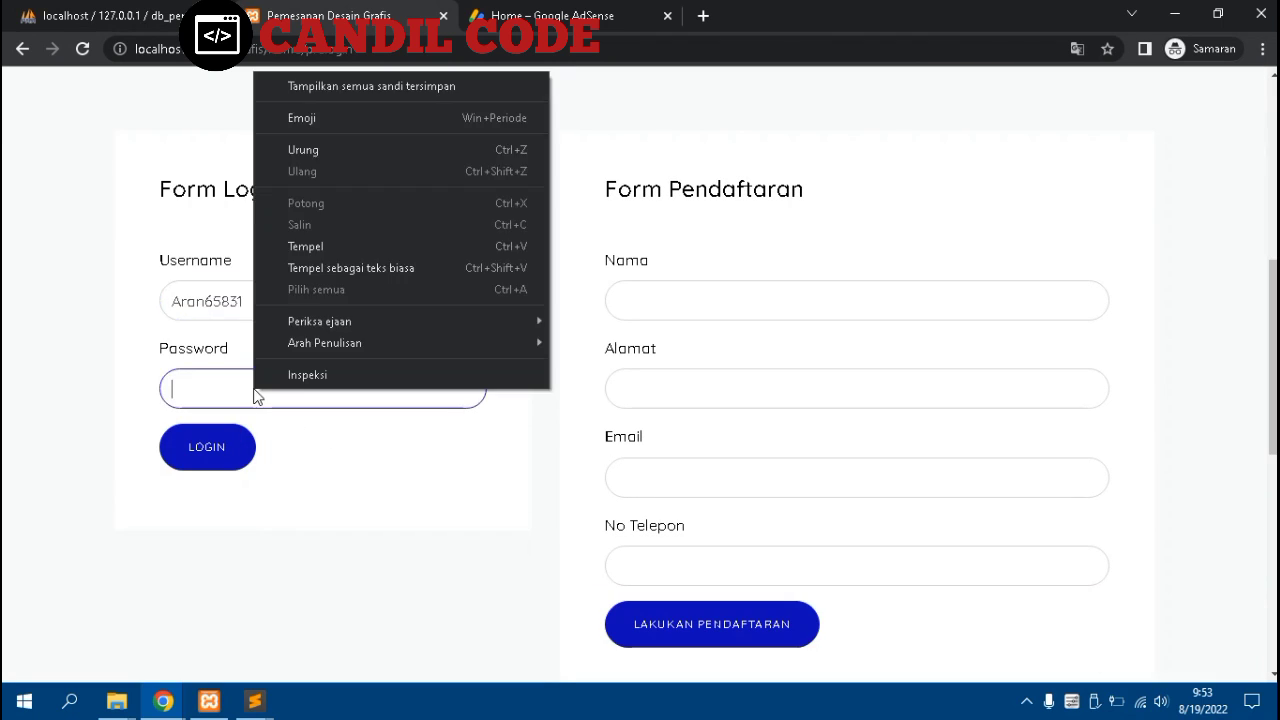
{"action": "left_click", "coordinate": [297, 247]}
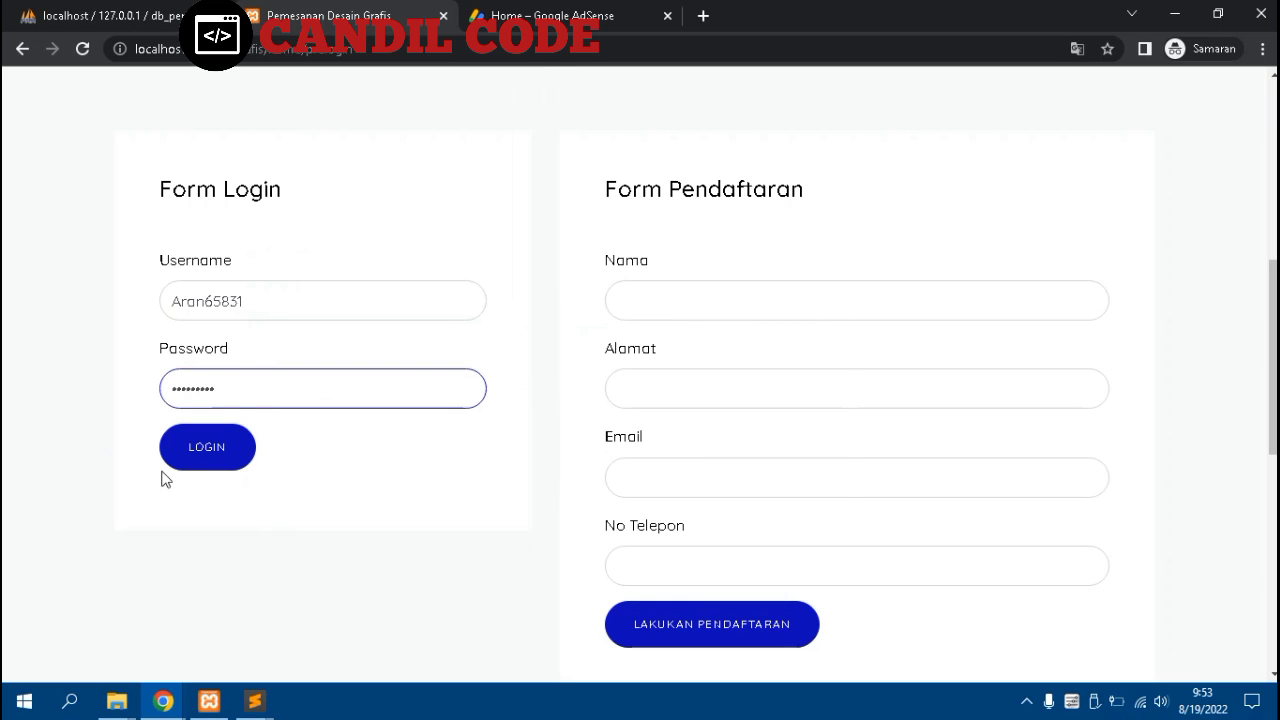
{"action": "left_click", "coordinate": [201, 447]}
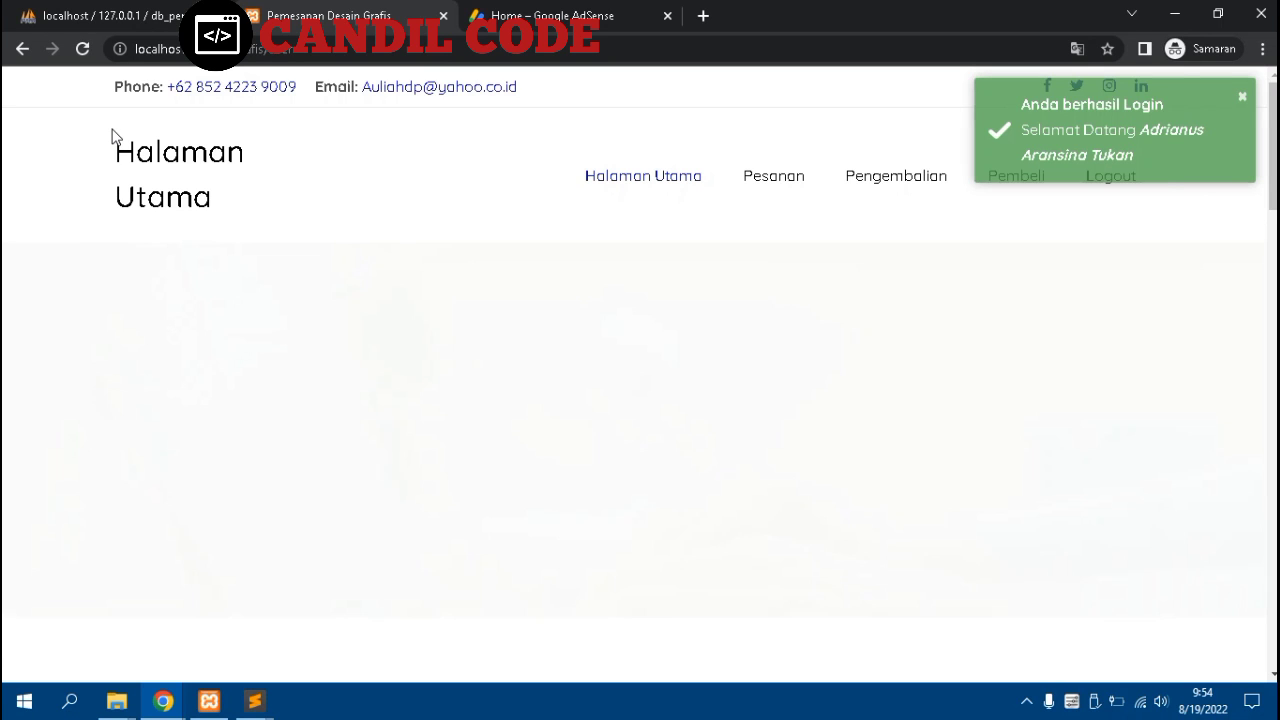
Scroll down Halaman Utama to the Undangan, Kartu Nama, Spanduk and Desain Sendiri catalogue
{"action": "scroll", "coordinate": [109, 129], "scroll_direction": "down", "scroll_amount": 3}
{"action": "scroll", "coordinate": [118, 143], "scroll_direction": "down", "scroll_amount": 1}
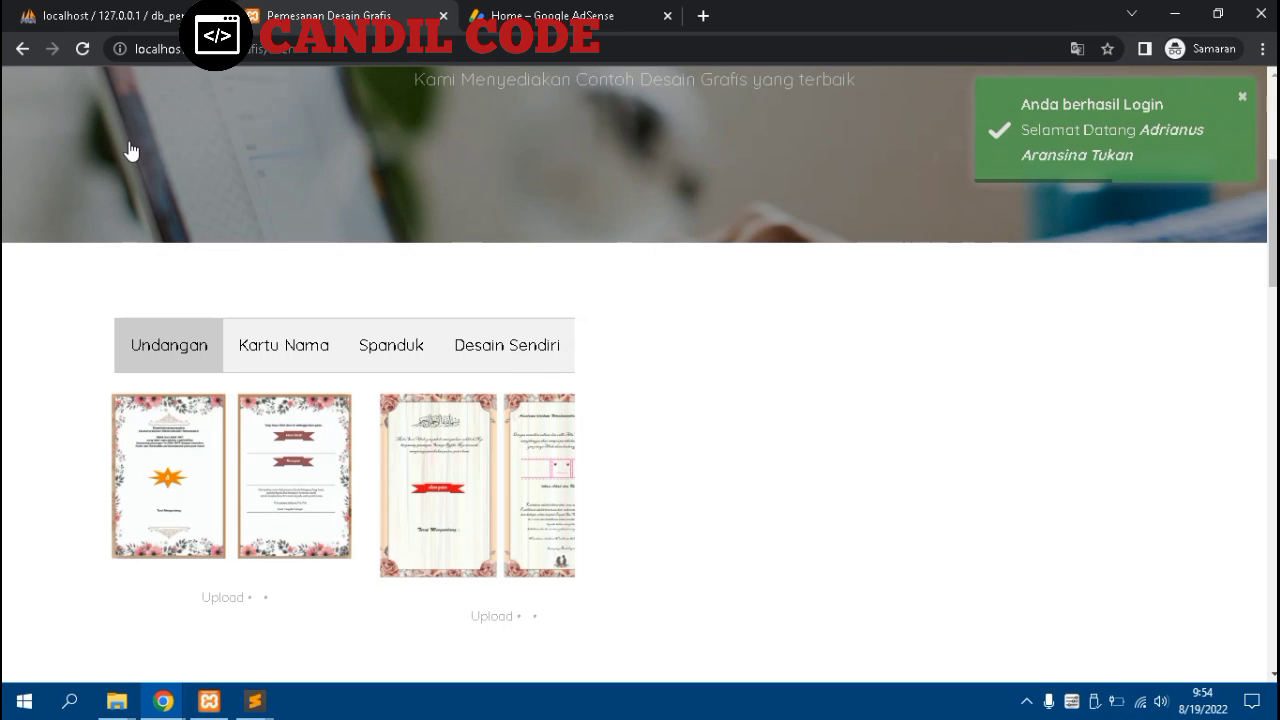
{"action": "scroll", "coordinate": [130, 150], "scroll_direction": "down", "scroll_amount": 2}
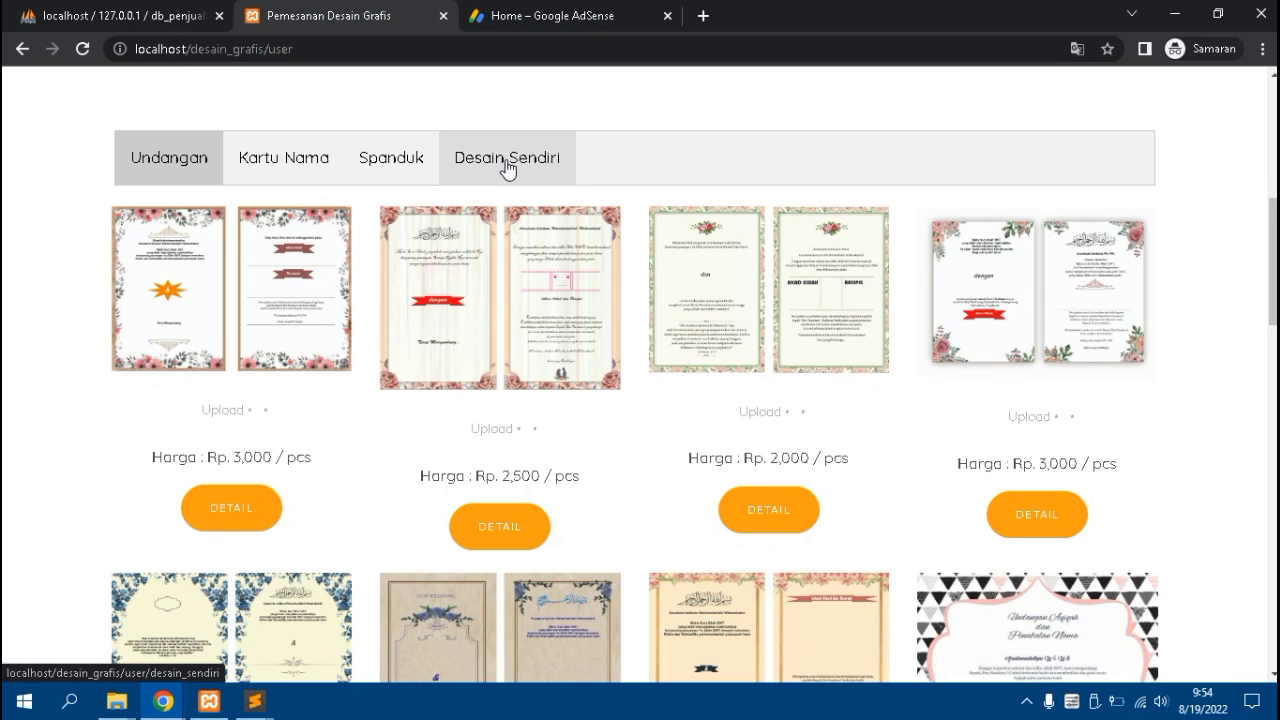
Open Desain Sendiri, choose Spanduk as the Kategori and continue with LANJUT
{"action": "left_click", "coordinate": [507, 166]}
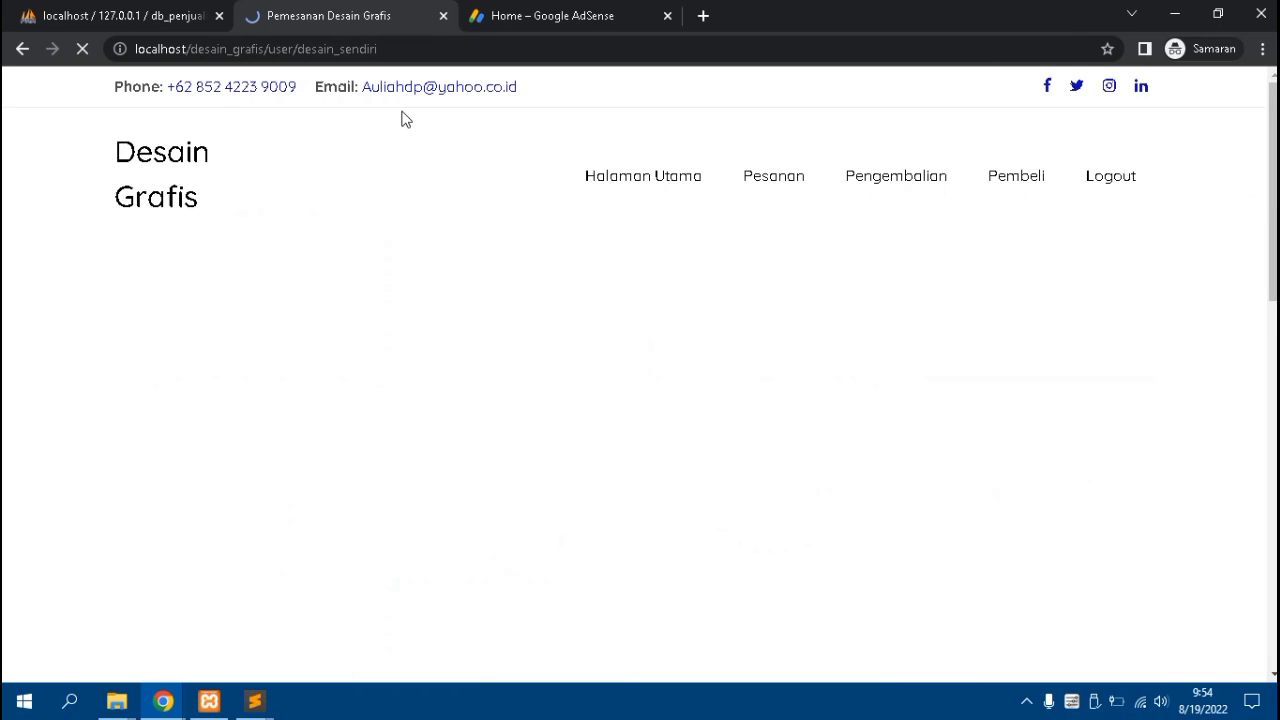
{"action": "scroll", "coordinate": [346, 195], "scroll_direction": "down", "scroll_amount": 3}
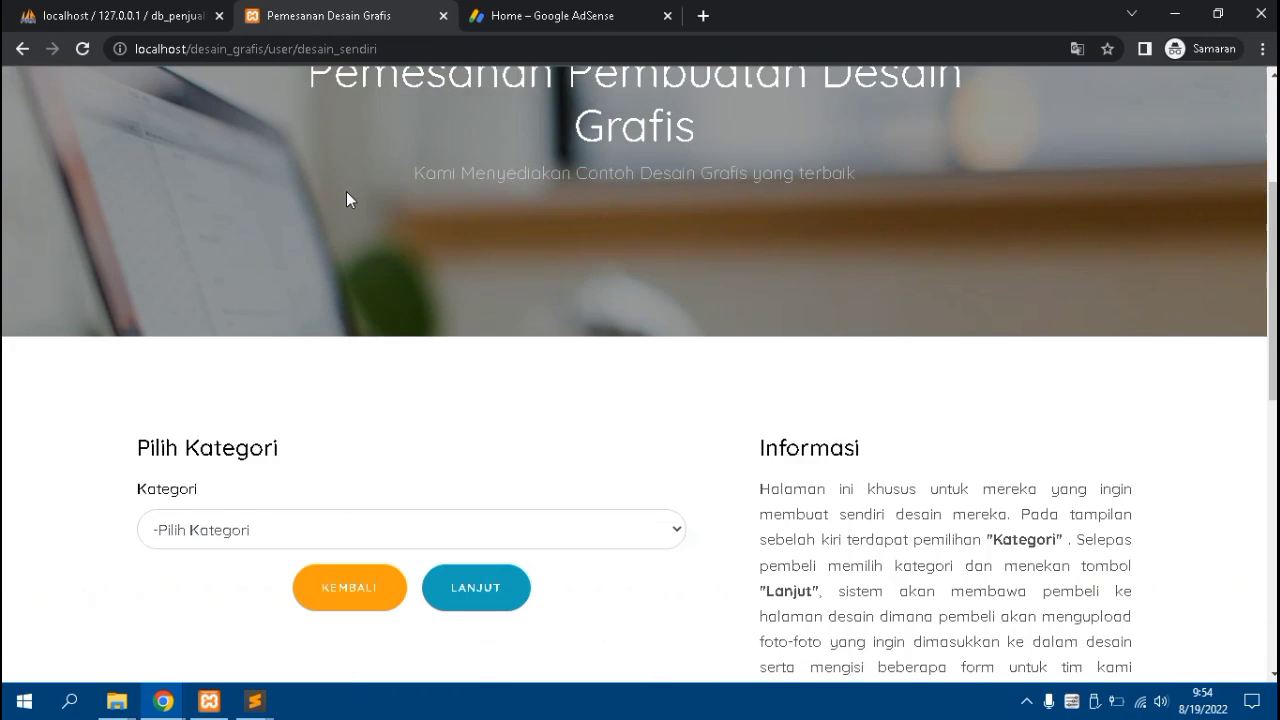
{"action": "scroll", "coordinate": [346, 191], "scroll_direction": "down", "scroll_amount": 2}
{"action": "left_click", "coordinate": [307, 333]}
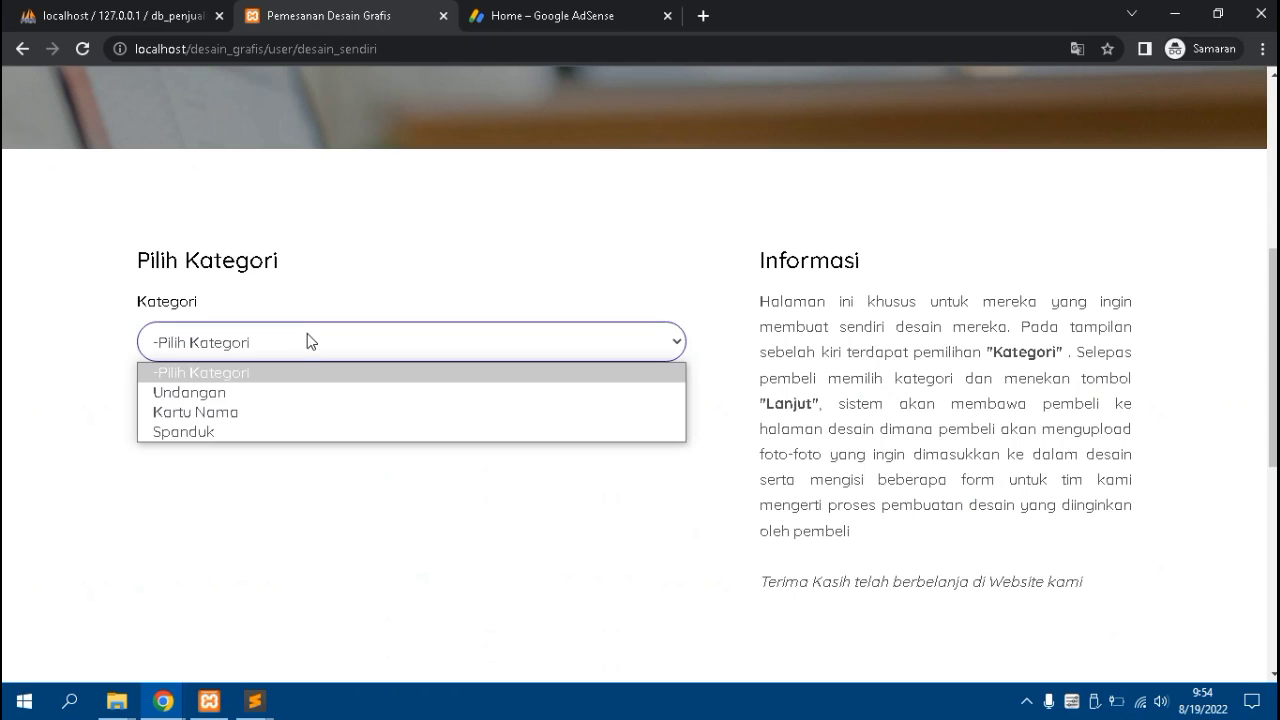
{"action": "left_click", "coordinate": [232, 434]}
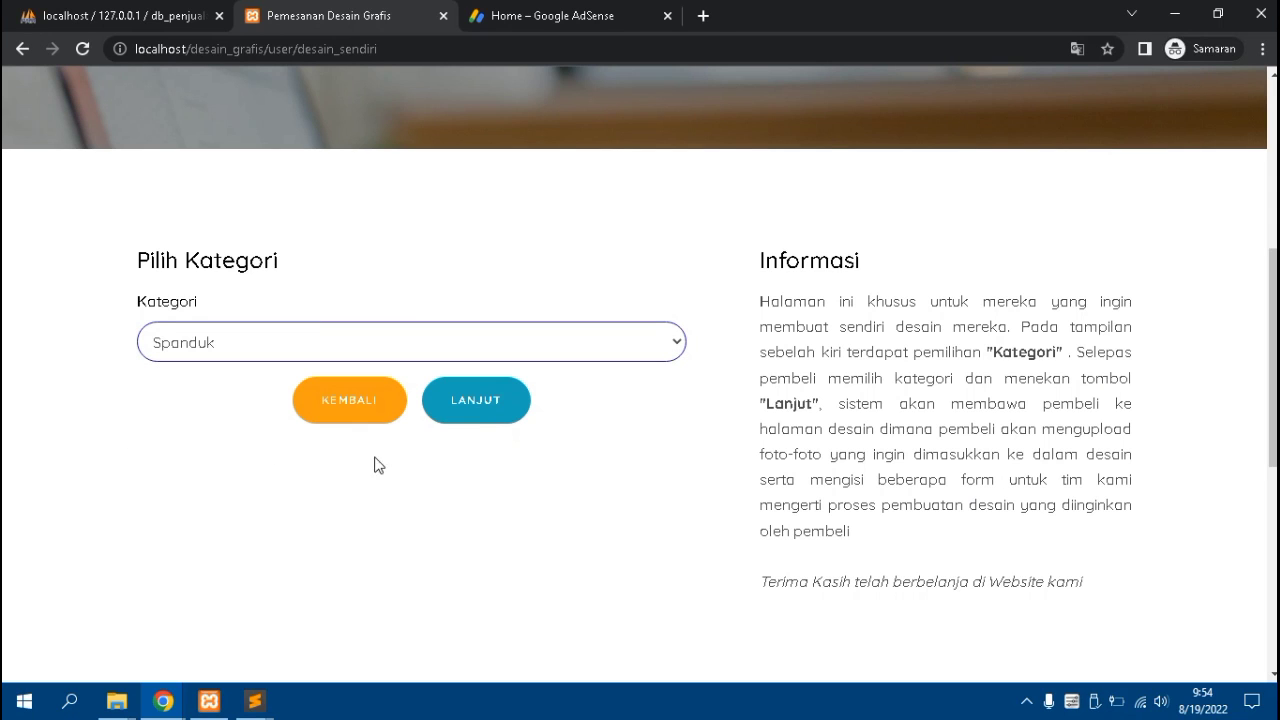
{"action": "left_click", "coordinate": [478, 402]}
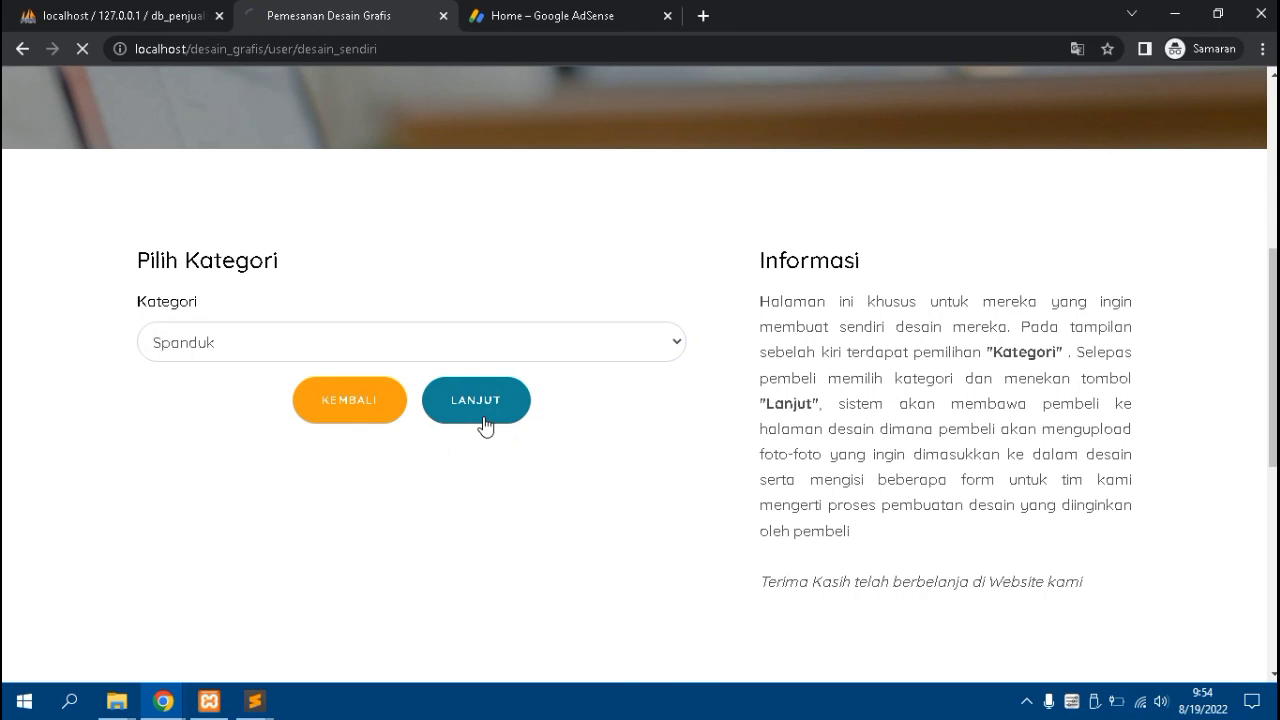
Look through the Spanduk Form Pembelian, then go back to the category page
{"action": "scroll", "coordinate": [443, 409], "scroll_direction": "down", "scroll_amount": 3}
{"action": "scroll", "coordinate": [423, 403], "scroll_direction": "up", "scroll_amount": 1}
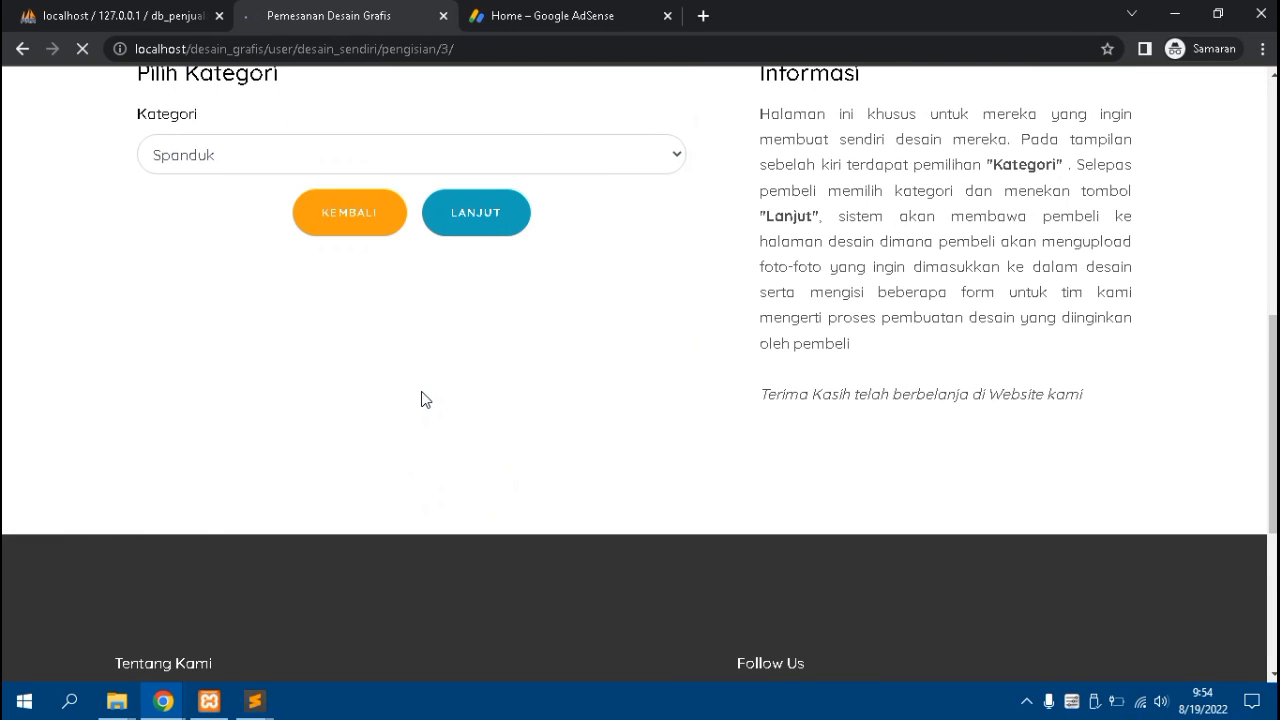
{"action": "scroll", "coordinate": [356, 302], "scroll_direction": "down", "scroll_amount": 3}
{"action": "scroll", "coordinate": [357, 297], "scroll_direction": "down", "scroll_amount": 3}
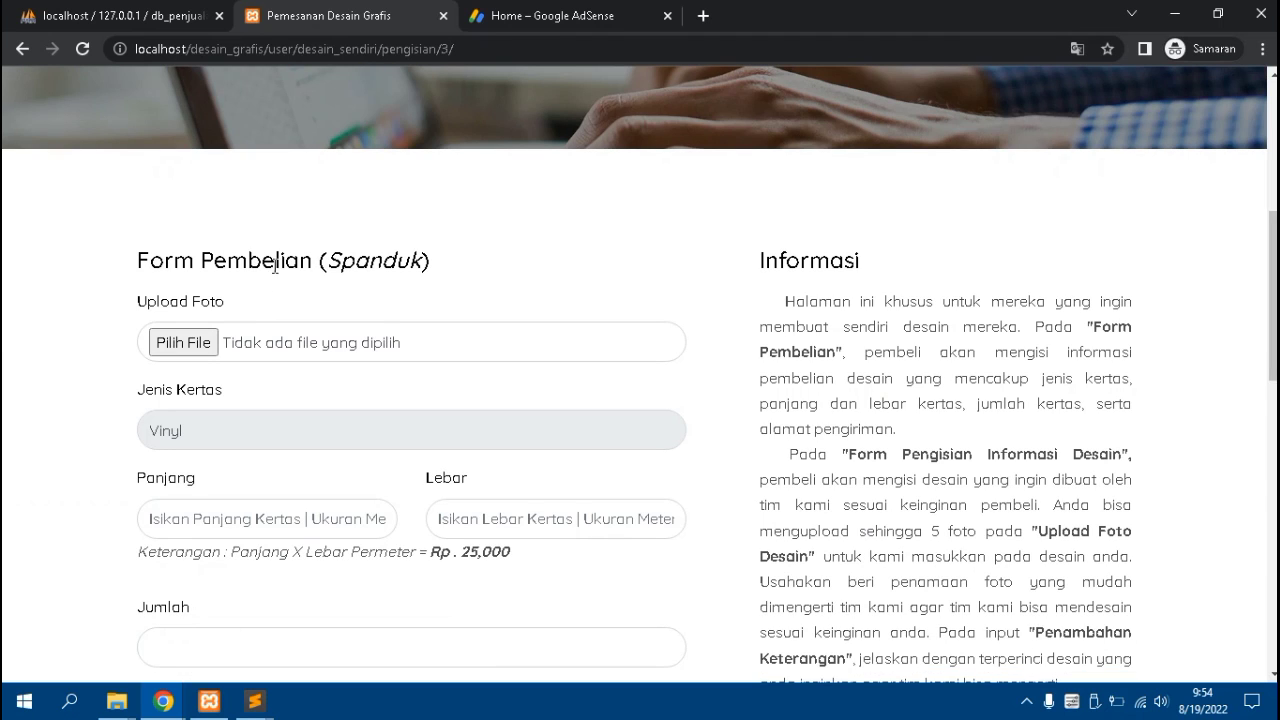
{"action": "scroll", "coordinate": [244, 352], "scroll_direction": "down", "scroll_amount": 2}
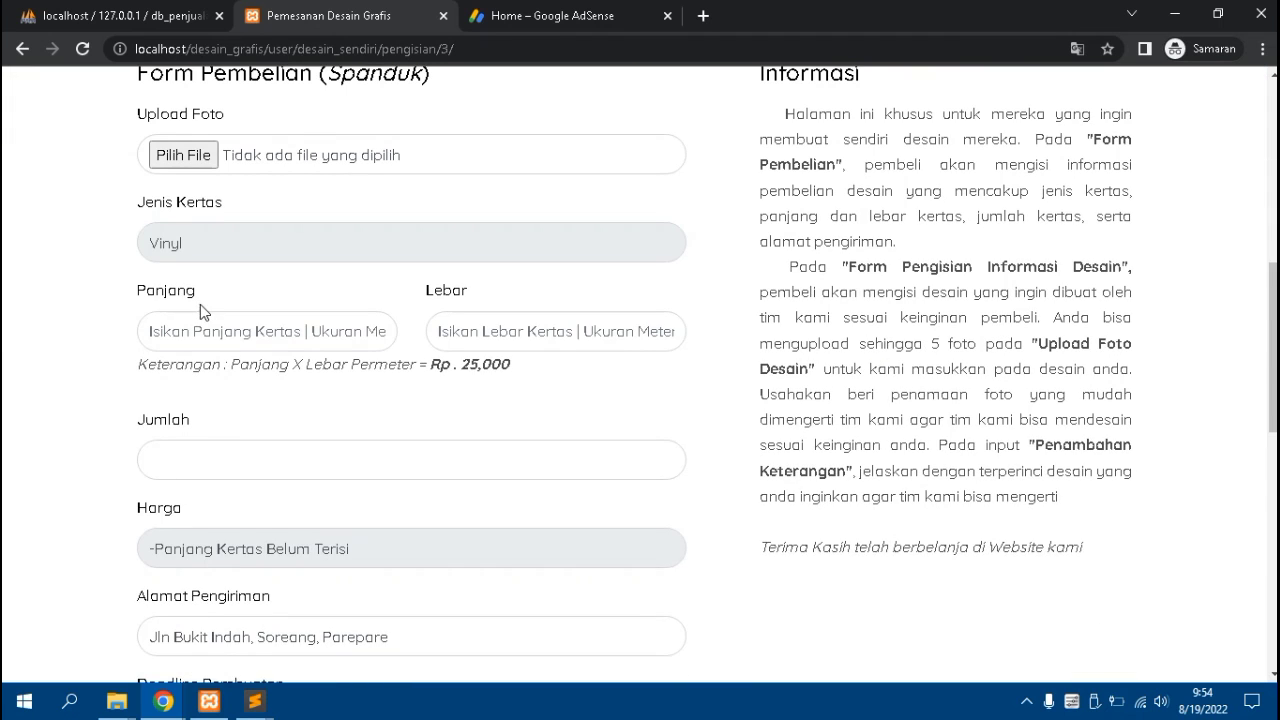
{"action": "scroll", "coordinate": [200, 306], "scroll_direction": "down", "scroll_amount": 2}
{"action": "left_click", "coordinate": [20, 49]}
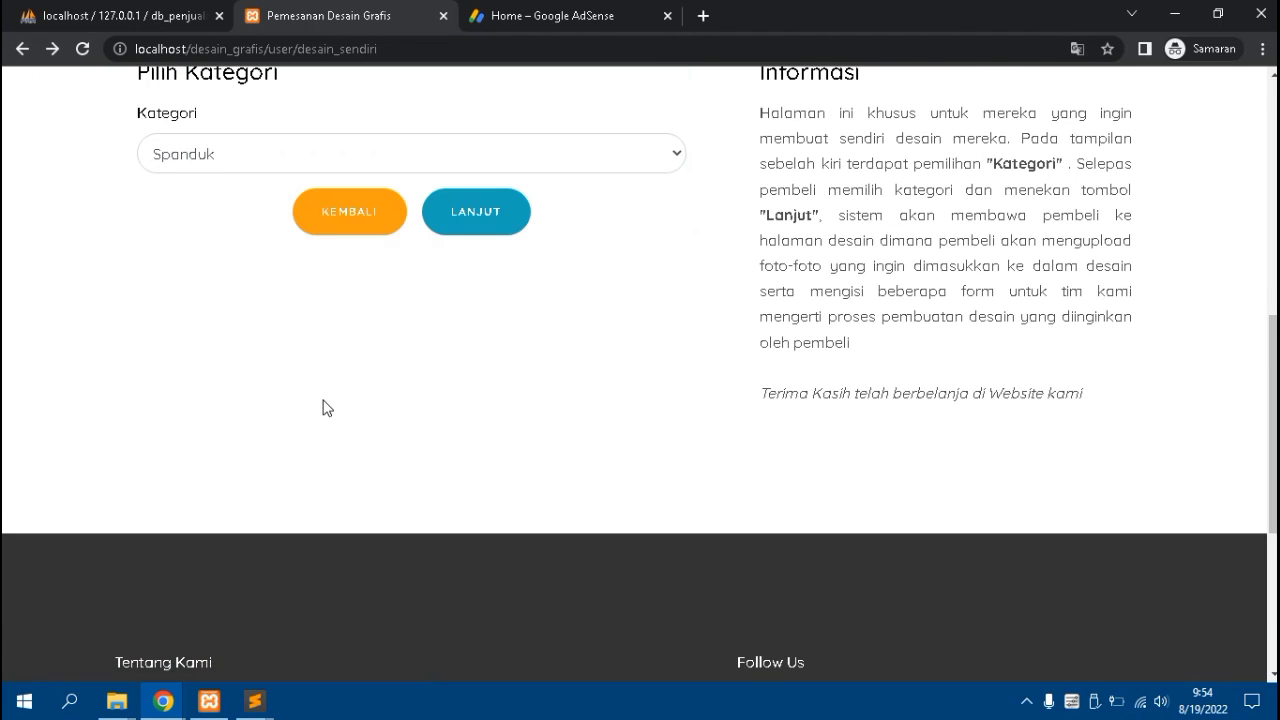
Return to Halaman Utama and scroll down to the Undangan catalogue at Rp 2,000–3,000 per pcs
{"action": "scroll", "coordinate": [314, 400], "scroll_direction": "up", "scroll_amount": 6}
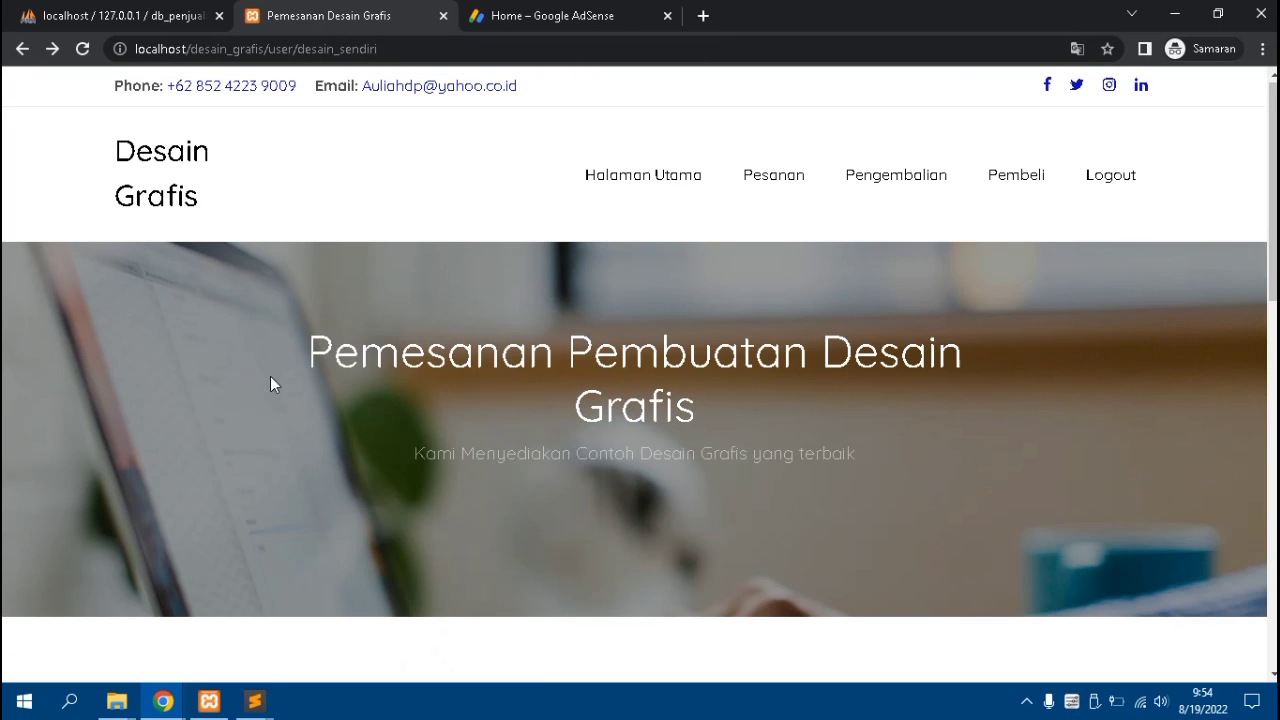
{"action": "scroll", "coordinate": [270, 377], "scroll_direction": "down", "scroll_amount": 1}
{"action": "scroll", "coordinate": [270, 377], "scroll_direction": "up", "scroll_amount": 1}
{"action": "left_click", "coordinate": [645, 199]}
{"action": "scroll", "coordinate": [576, 293], "scroll_direction": "down", "scroll_amount": 2}
{"action": "scroll", "coordinate": [576, 300], "scroll_direction": "down", "scroll_amount": 2}
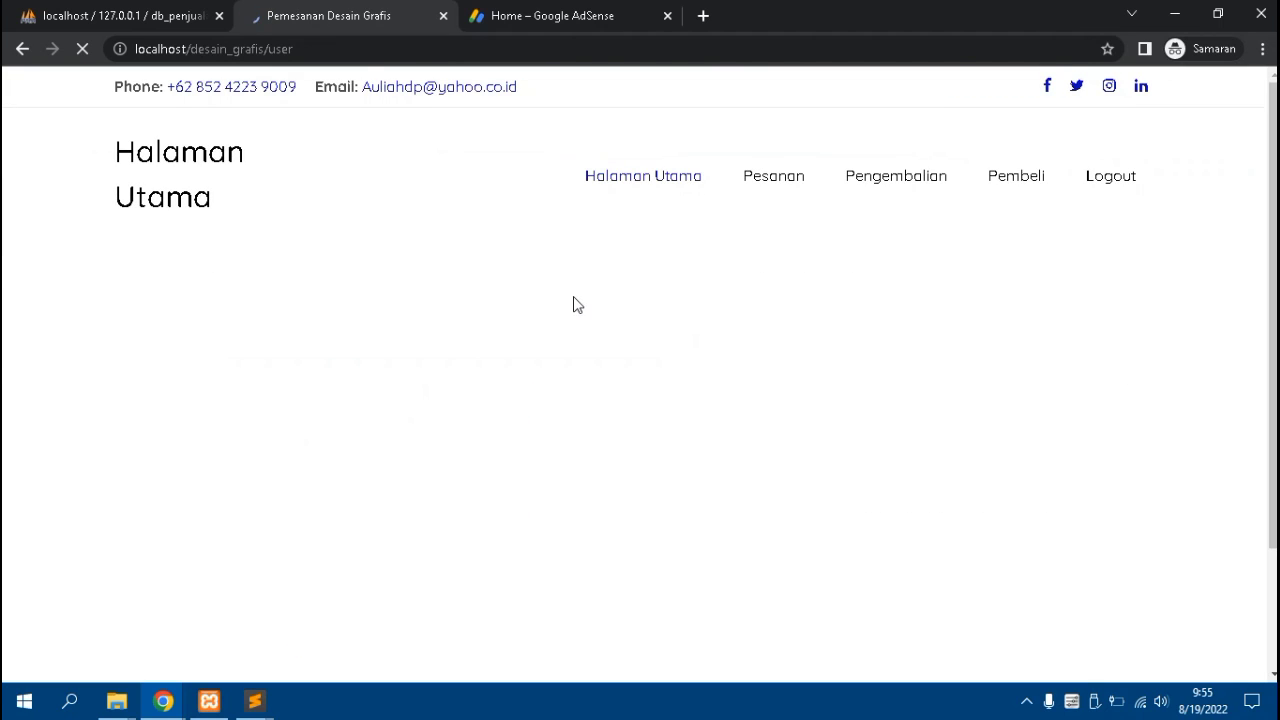
{"action": "scroll", "coordinate": [544, 301], "scroll_direction": "down", "scroll_amount": 4}
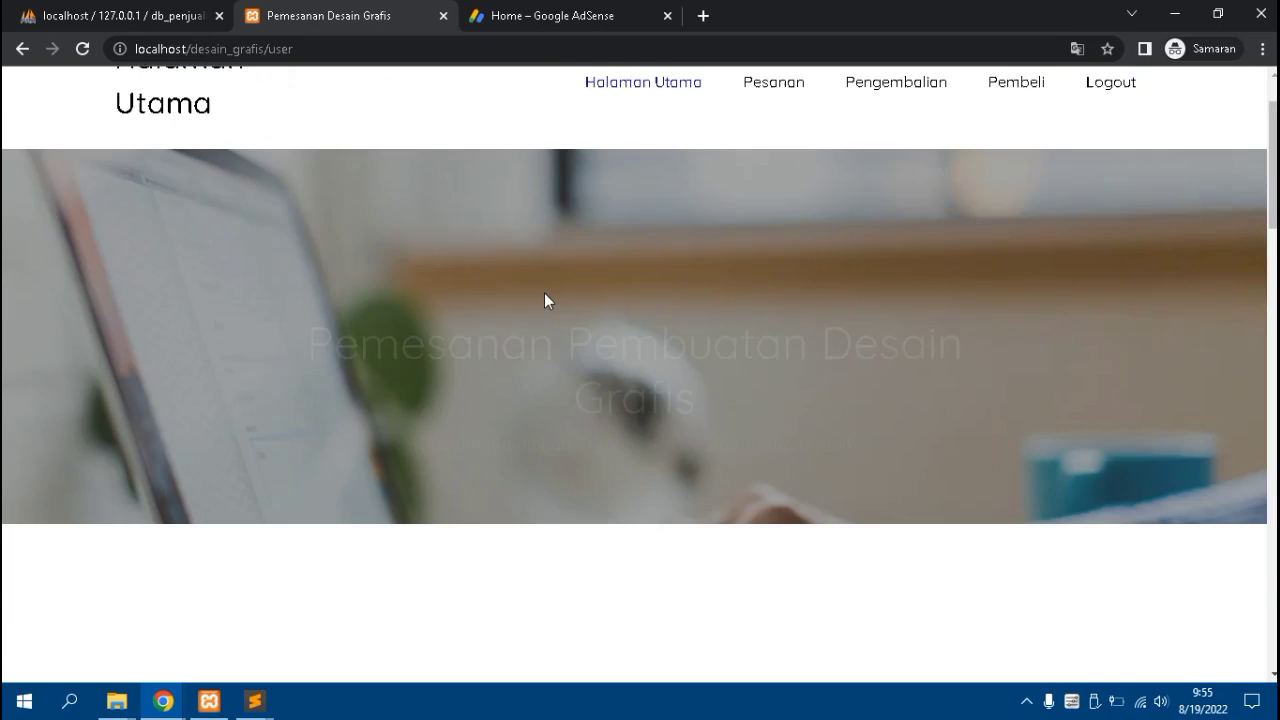
{"action": "scroll", "coordinate": [544, 301], "scroll_direction": "down", "scroll_amount": 2}
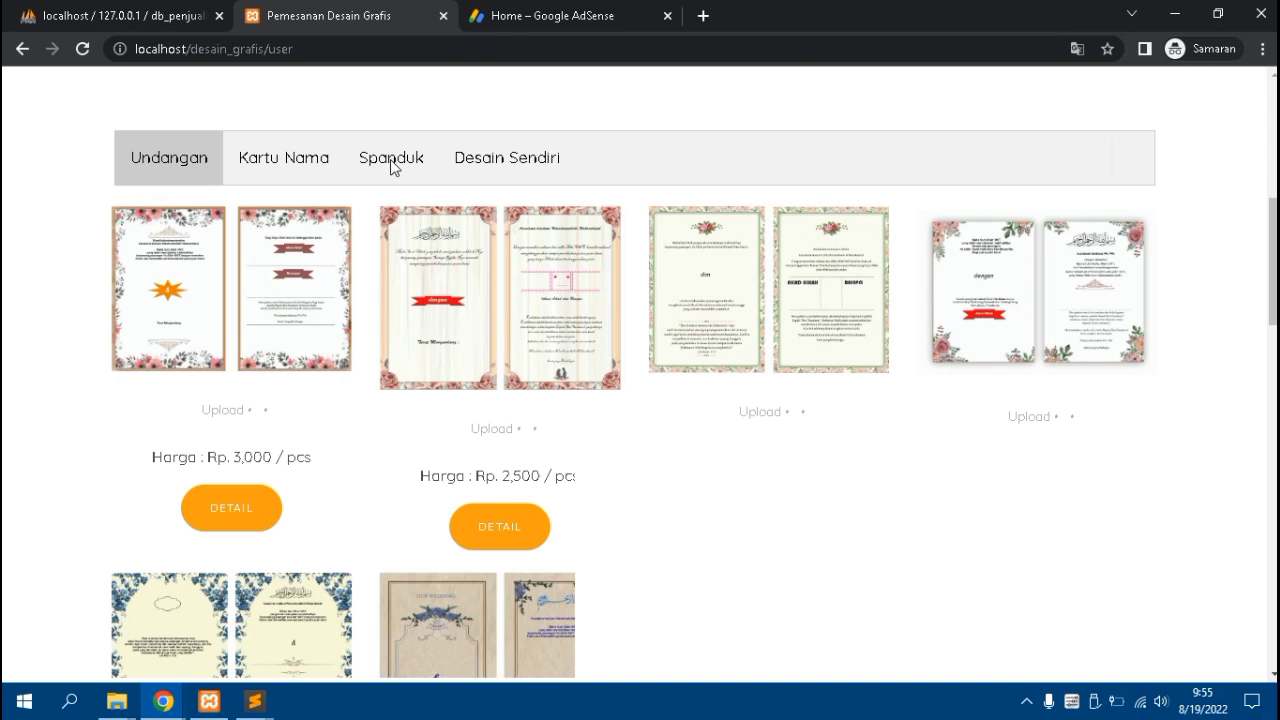
{"action": "scroll", "coordinate": [390, 159], "scroll_direction": "down", "scroll_amount": 2}
Filter the catalogue to Spanduk and open the CANDIL KUYA banner's details
{"action": "scroll", "coordinate": [390, 159], "scroll_direction": "down", "scroll_amount": 1}
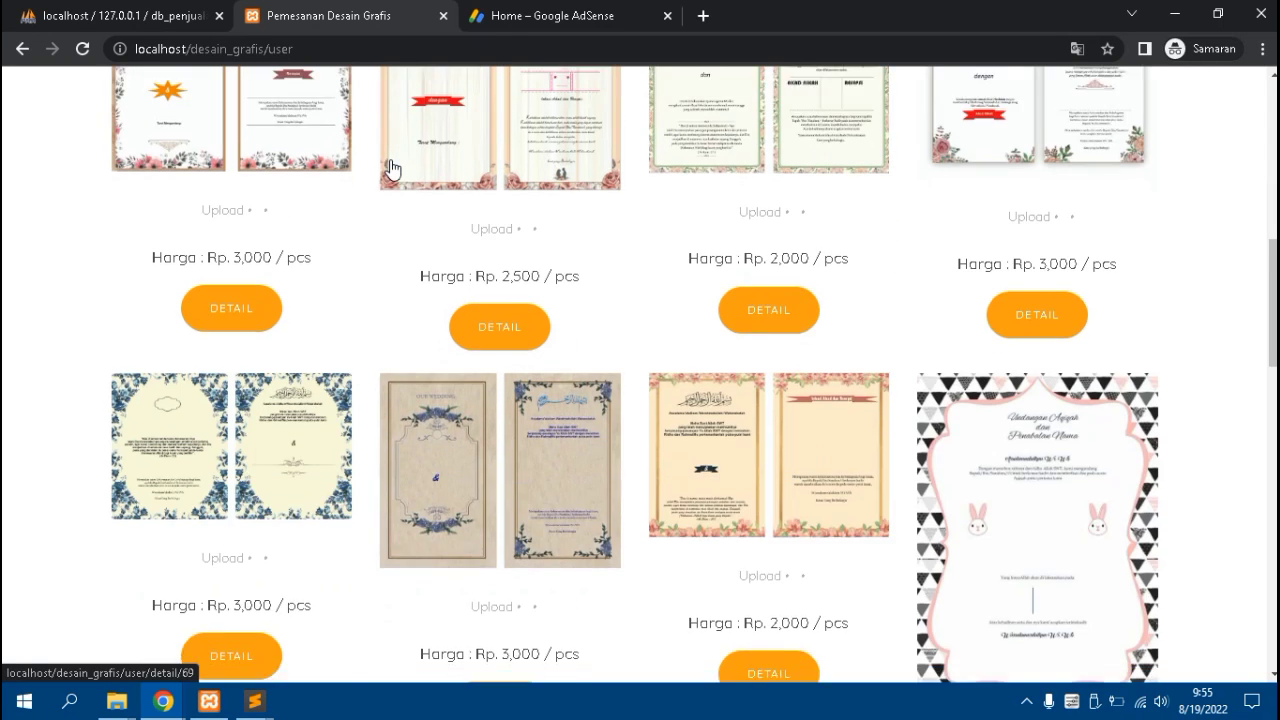
{"action": "scroll", "coordinate": [391, 166], "scroll_direction": "up", "scroll_amount": 3}
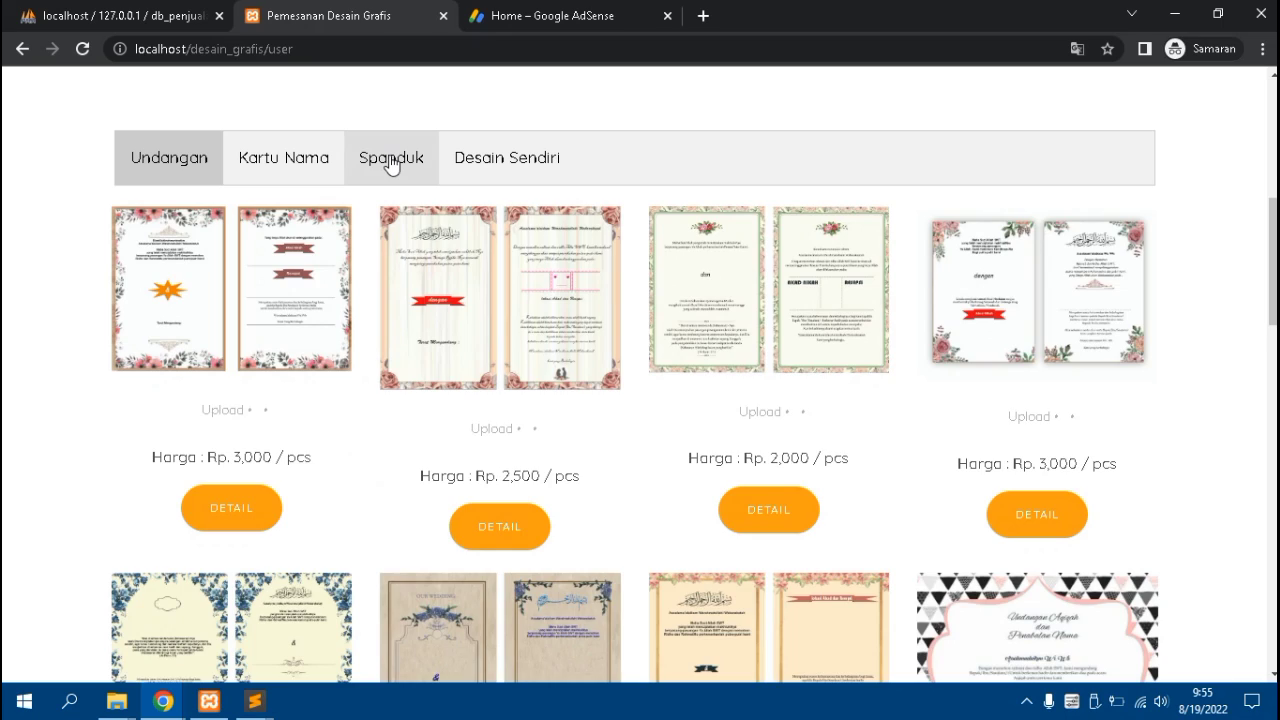
{"action": "left_click", "coordinate": [390, 163]}
{"action": "scroll", "coordinate": [390, 163], "scroll_direction": "down", "scroll_amount": 12}
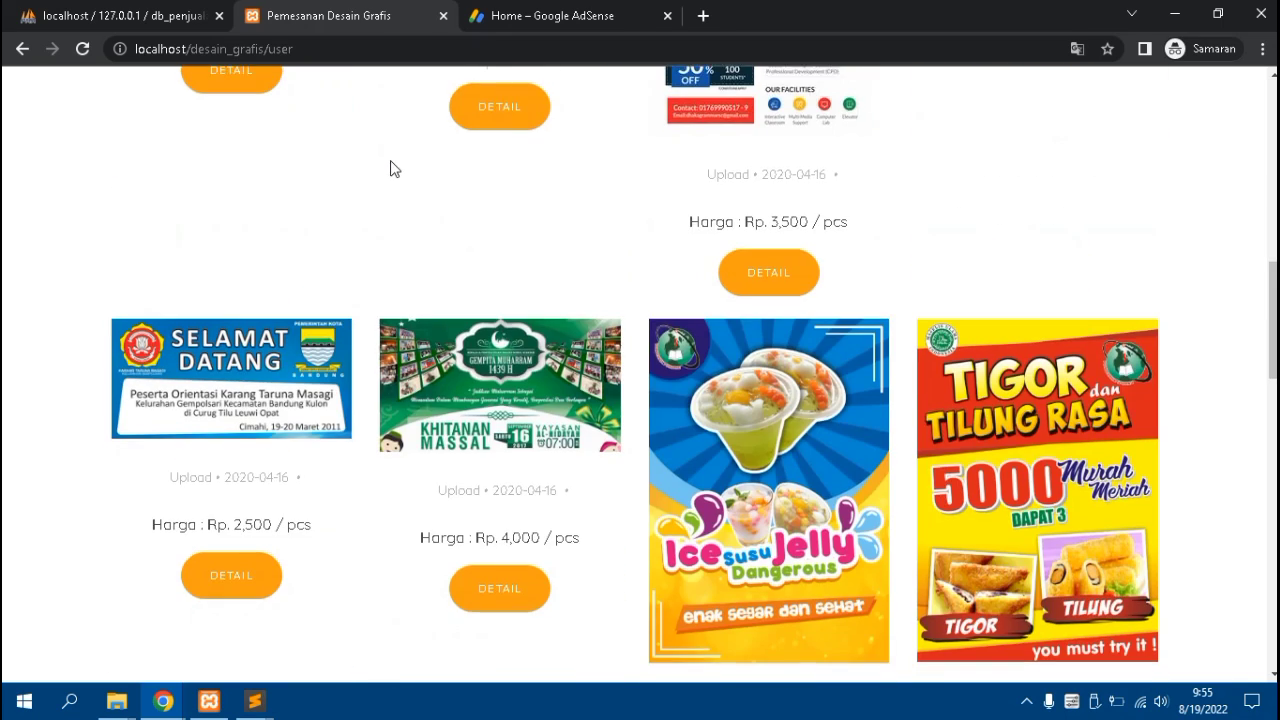
{"action": "scroll", "coordinate": [576, 377], "scroll_direction": "down", "scroll_amount": 3}
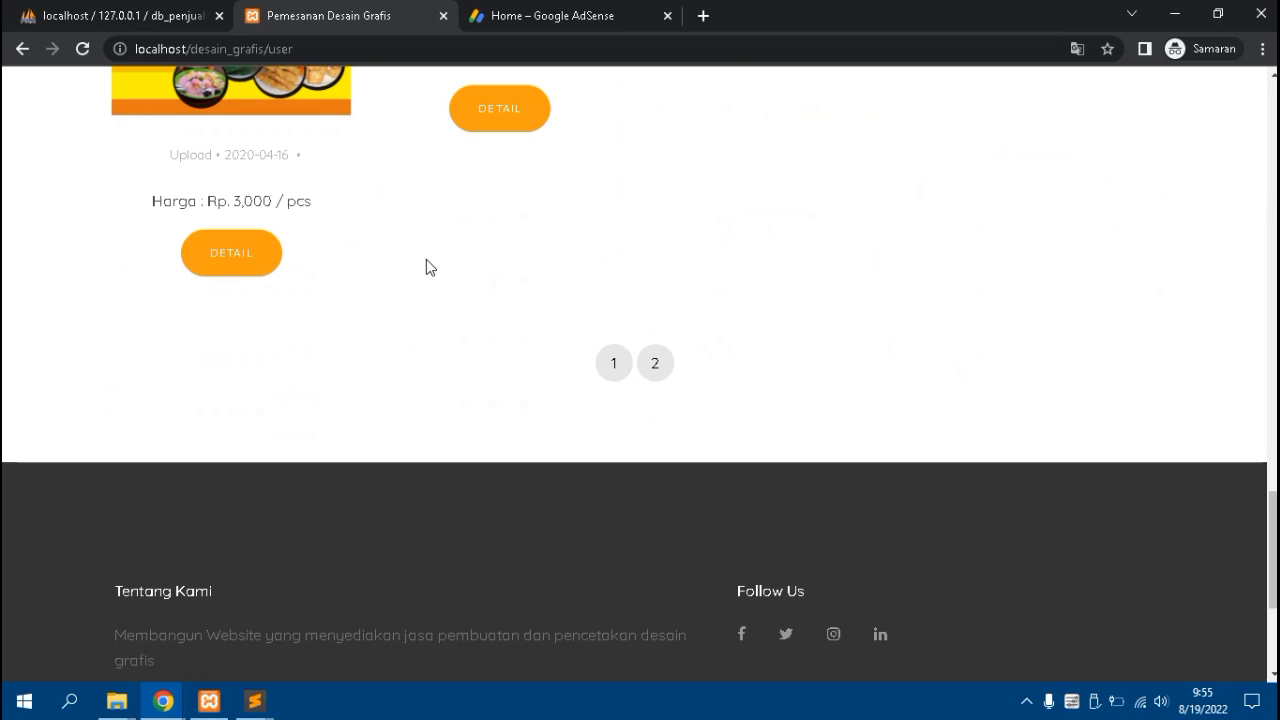
{"action": "scroll", "coordinate": [426, 260], "scroll_direction": "down", "scroll_amount": 3}
{"action": "scroll", "coordinate": [427, 262], "scroll_direction": "up", "scroll_amount": 4}
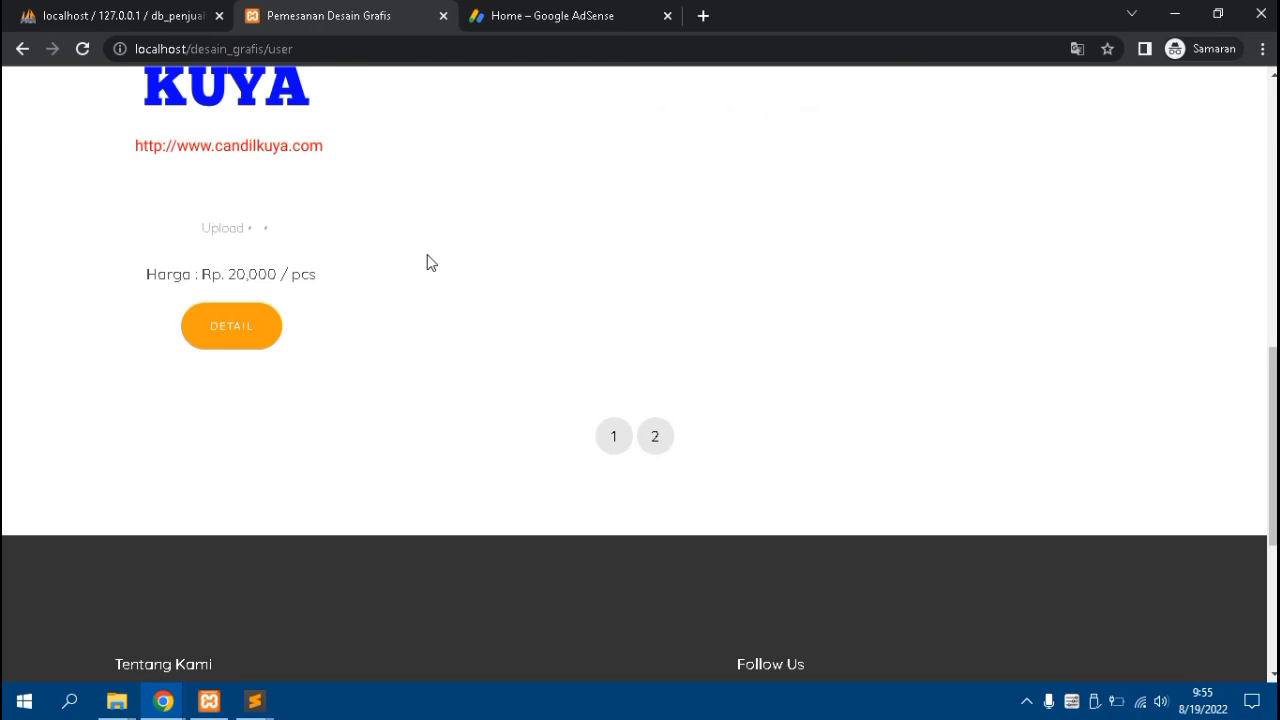
{"action": "scroll", "coordinate": [254, 337], "scroll_direction": "up", "scroll_amount": 2}
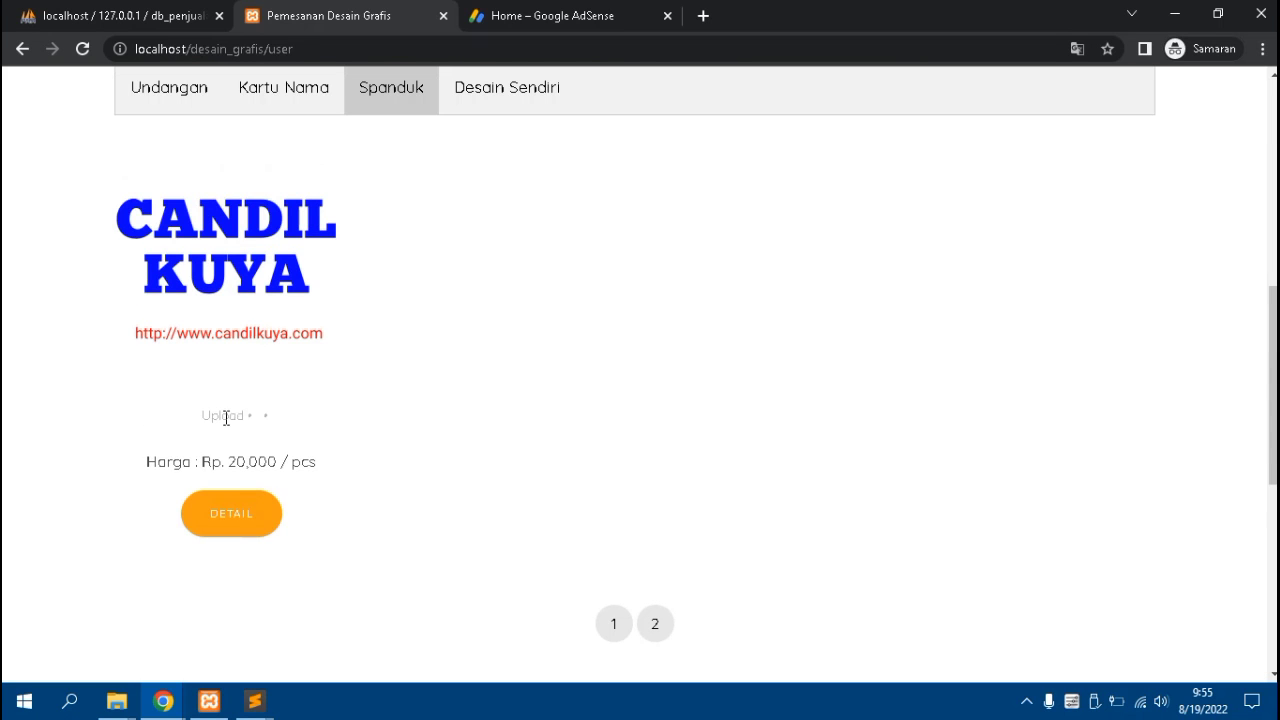
{"action": "left_click", "coordinate": [231, 514]}
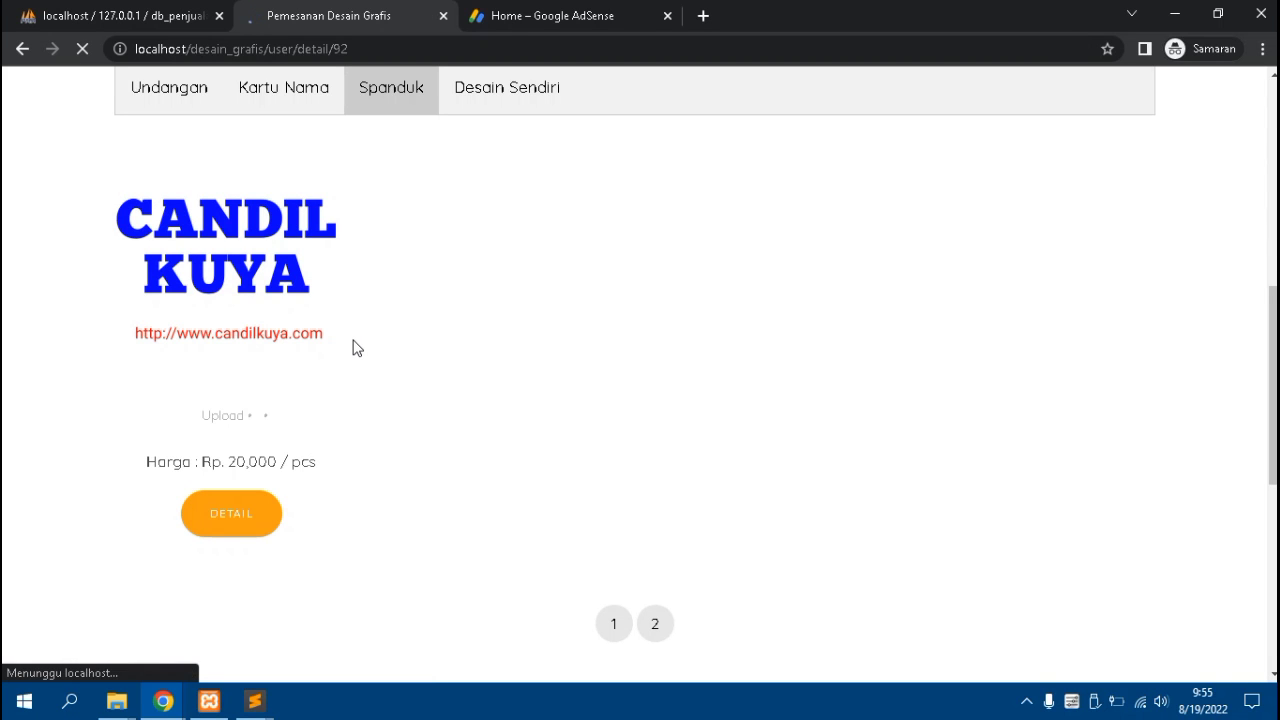
Review the CANDIL KUYA details (Rp 20,000 per pcs, Vinyl paper) and choose BELI
{"action": "scroll", "coordinate": [361, 341], "scroll_direction": "down", "scroll_amount": 10}
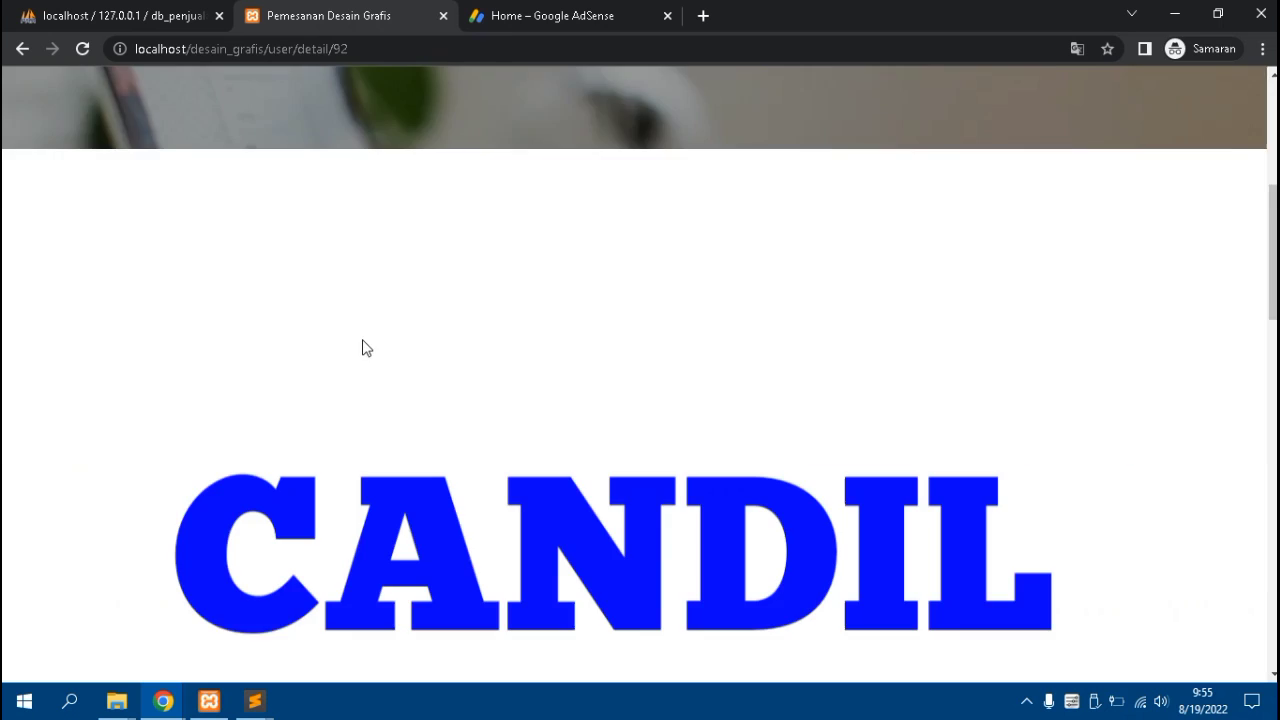
{"action": "scroll", "coordinate": [361, 348], "scroll_direction": "down", "scroll_amount": 3}
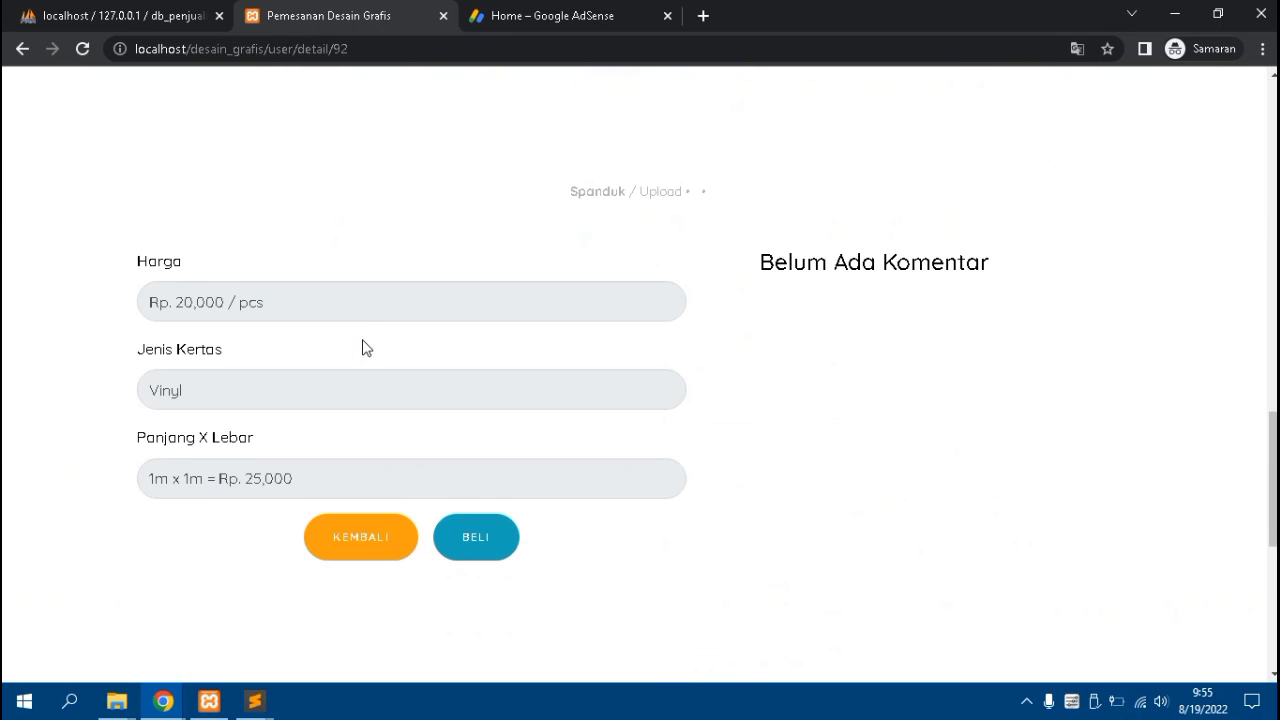
{"action": "scroll", "coordinate": [349, 314], "scroll_direction": "down", "scroll_amount": 2}
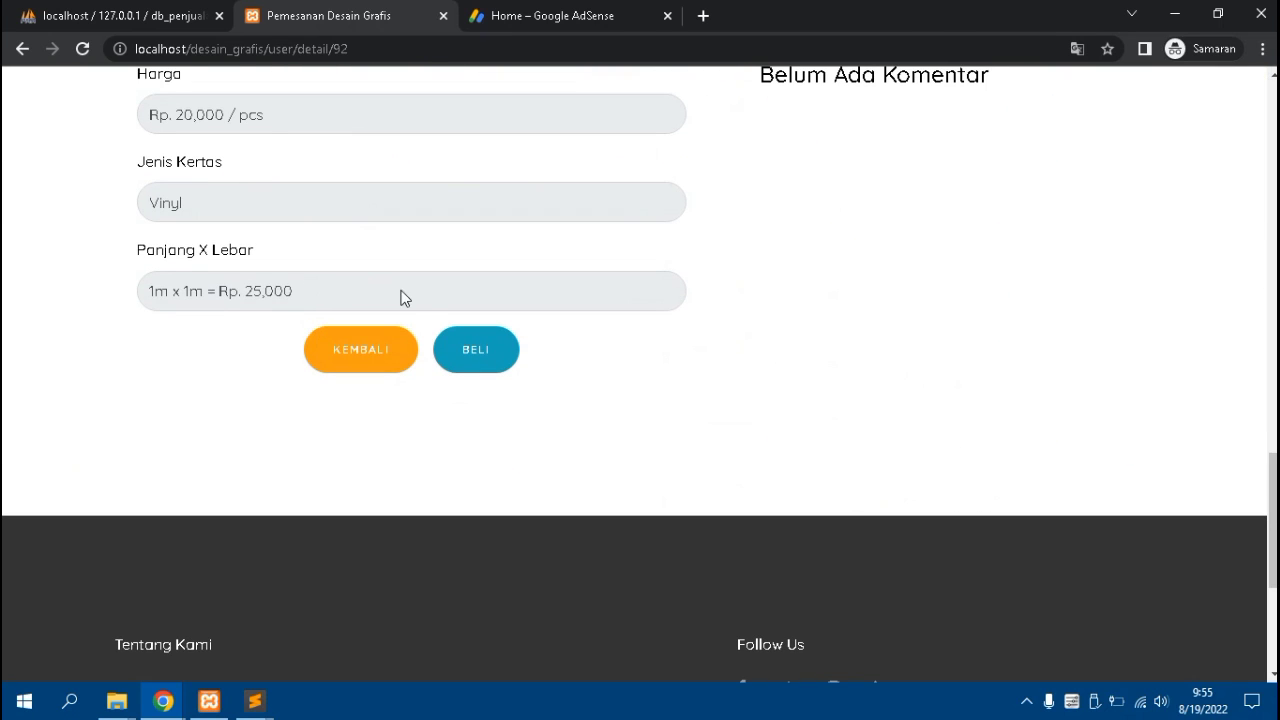
{"action": "left_click", "coordinate": [466, 356]}
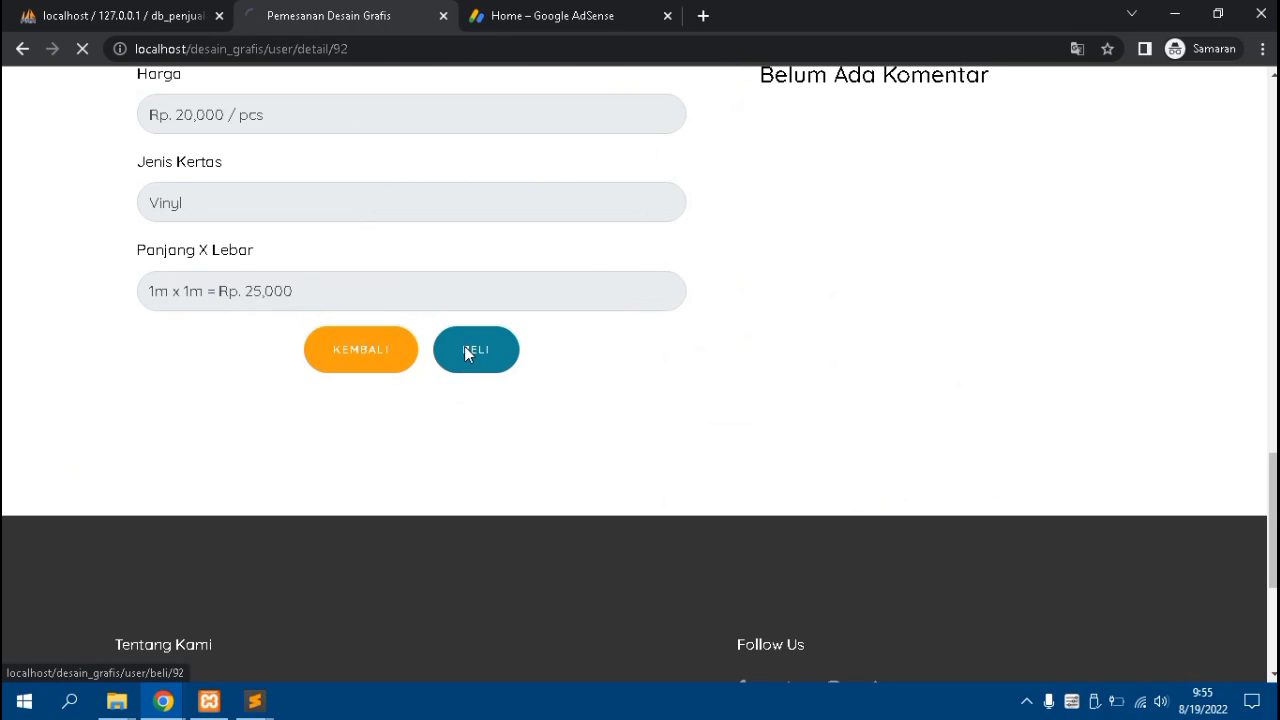
Scroll through the CANDIL KUYA Form Pembelian to review its fields
{"action": "scroll", "coordinate": [464, 350], "scroll_direction": "up", "scroll_amount": 3}
{"action": "scroll", "coordinate": [463, 345], "scroll_direction": "down", "scroll_amount": 1}
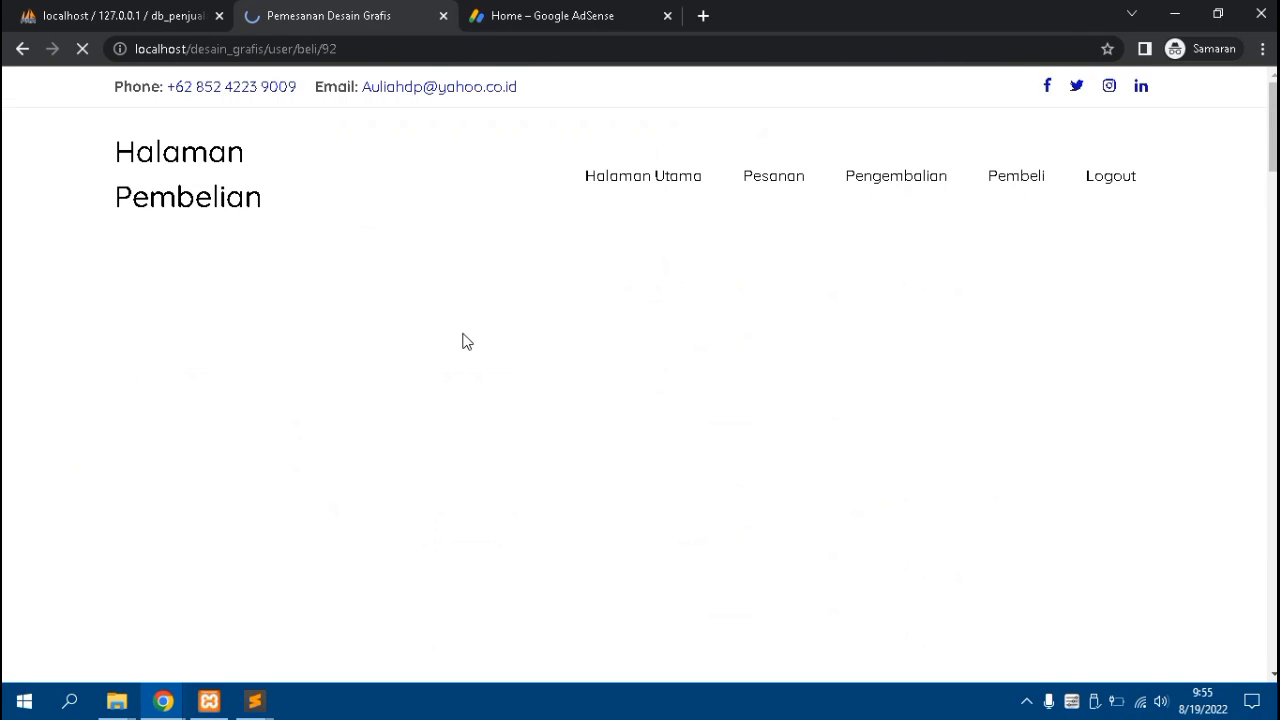
{"action": "scroll", "coordinate": [411, 320], "scroll_direction": "down", "scroll_amount": 3}
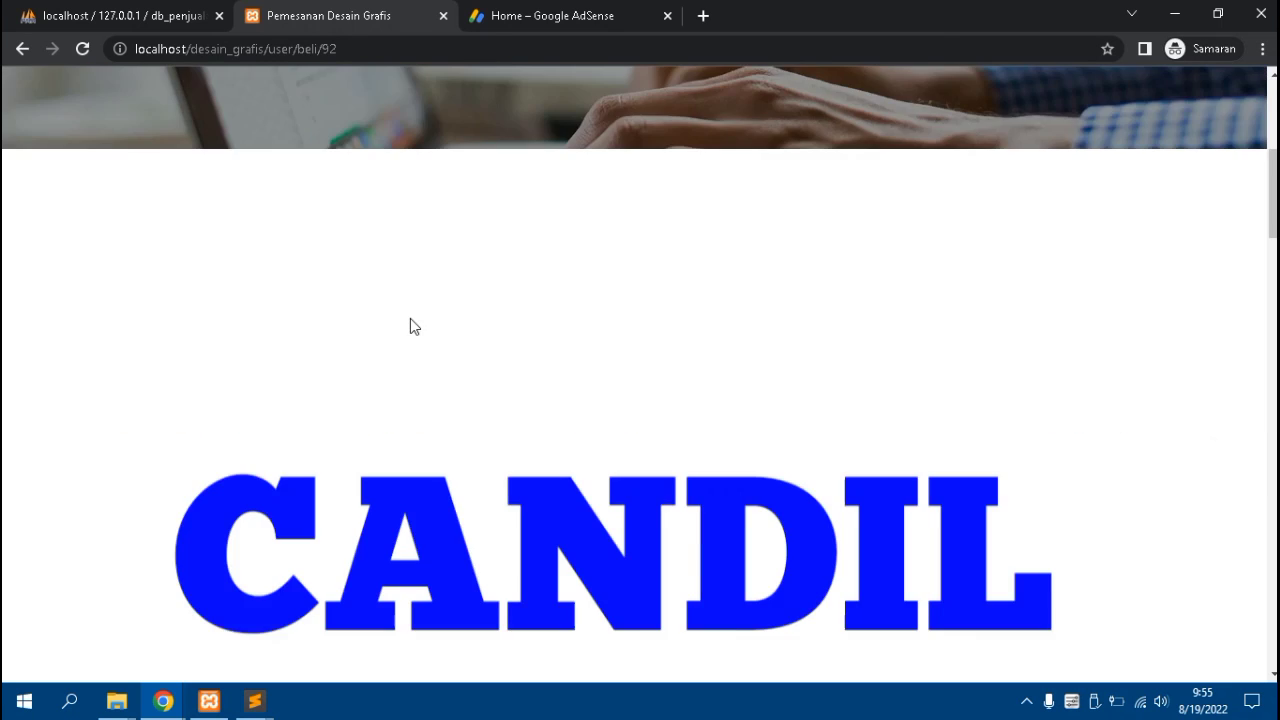
{"action": "scroll", "coordinate": [410, 320], "scroll_direction": "down", "scroll_amount": 8}
{"action": "scroll", "coordinate": [408, 311], "scroll_direction": "down", "scroll_amount": 3}
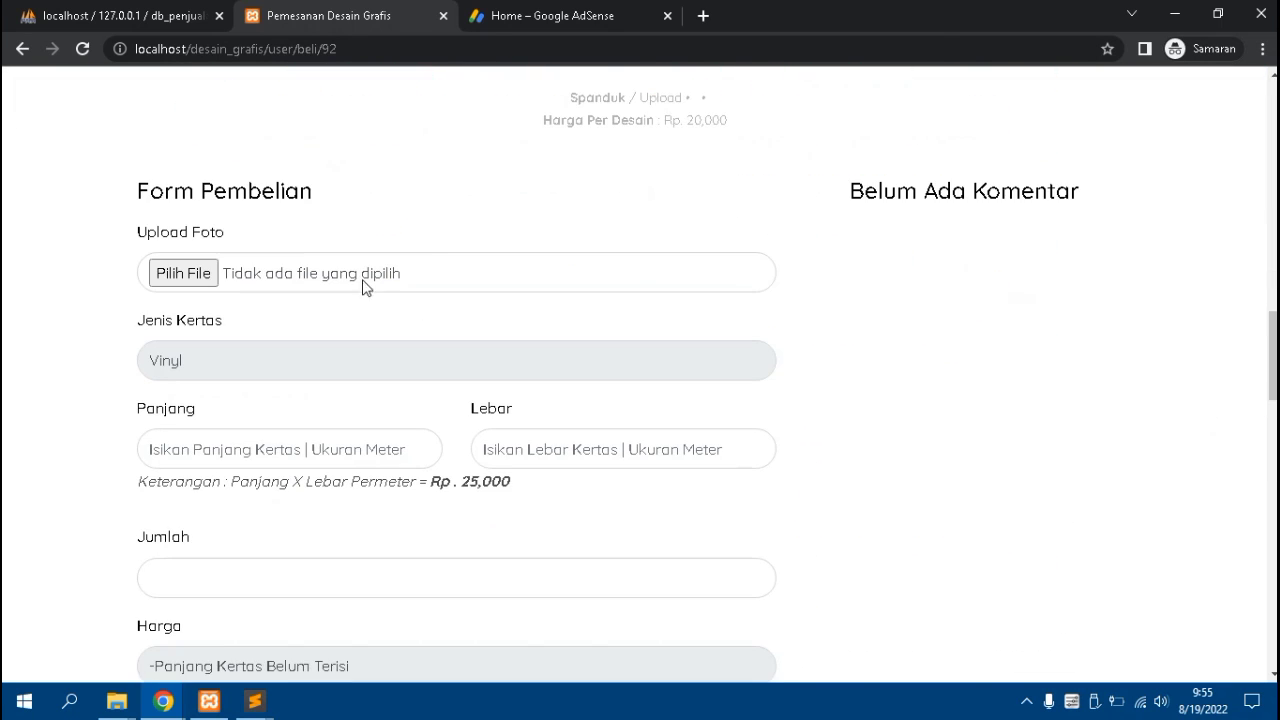
{"action": "scroll", "coordinate": [197, 275], "scroll_direction": "down", "scroll_amount": 2}
{"action": "left_click", "coordinate": [197, 264]}
{"action": "scroll", "coordinate": [206, 290], "scroll_direction": "down", "scroll_amount": 2}
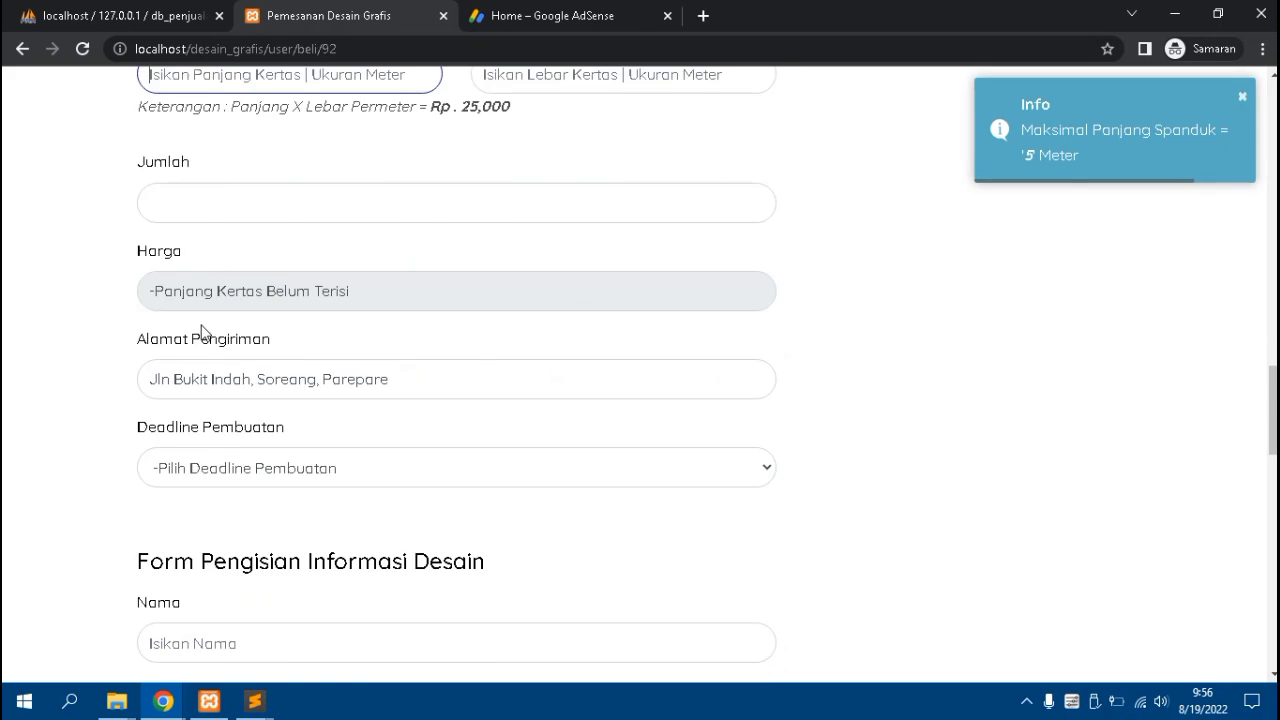
{"action": "scroll", "coordinate": [224, 345], "scroll_direction": "up", "scroll_amount": 2}
{"action": "scroll", "coordinate": [130, 300], "scroll_direction": "up", "scroll_amount": 2}
Attach agus.png from Download Old as the upload photo
{"action": "left_click", "coordinate": [200, 276]}
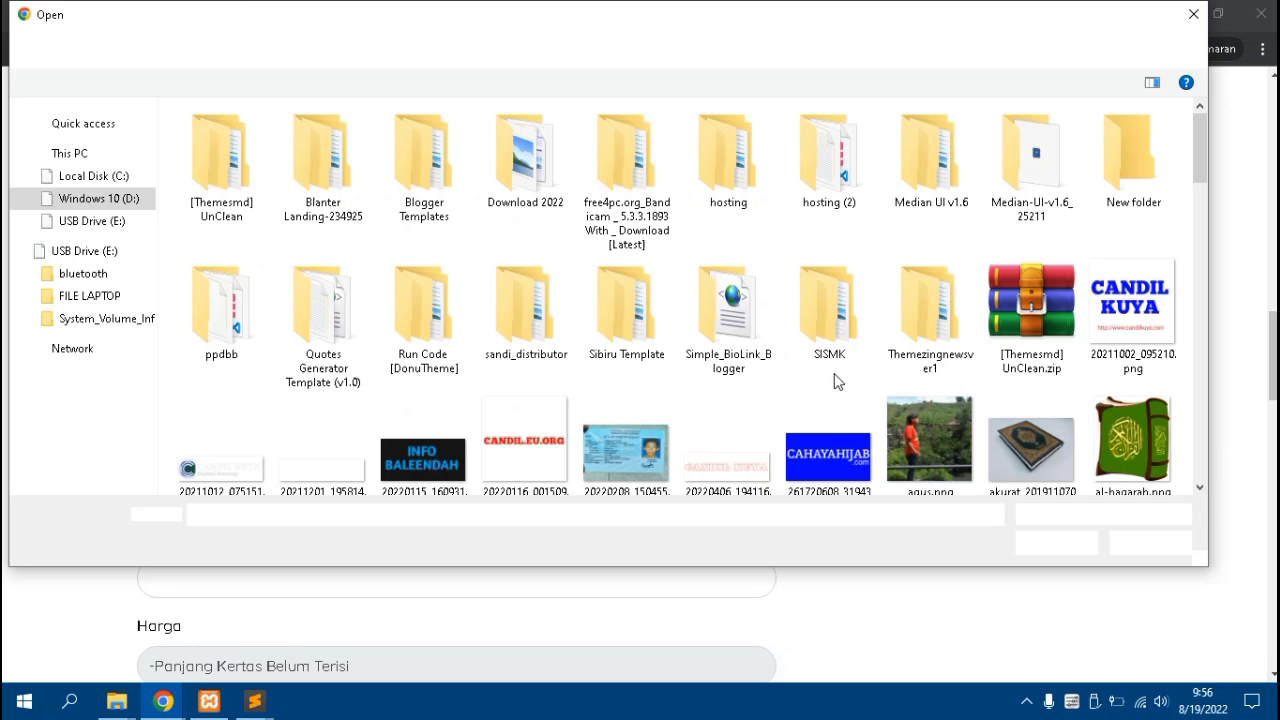
{"action": "left_click", "coordinate": [960, 438]}
{"action": "left_click", "coordinate": [1018, 542]}
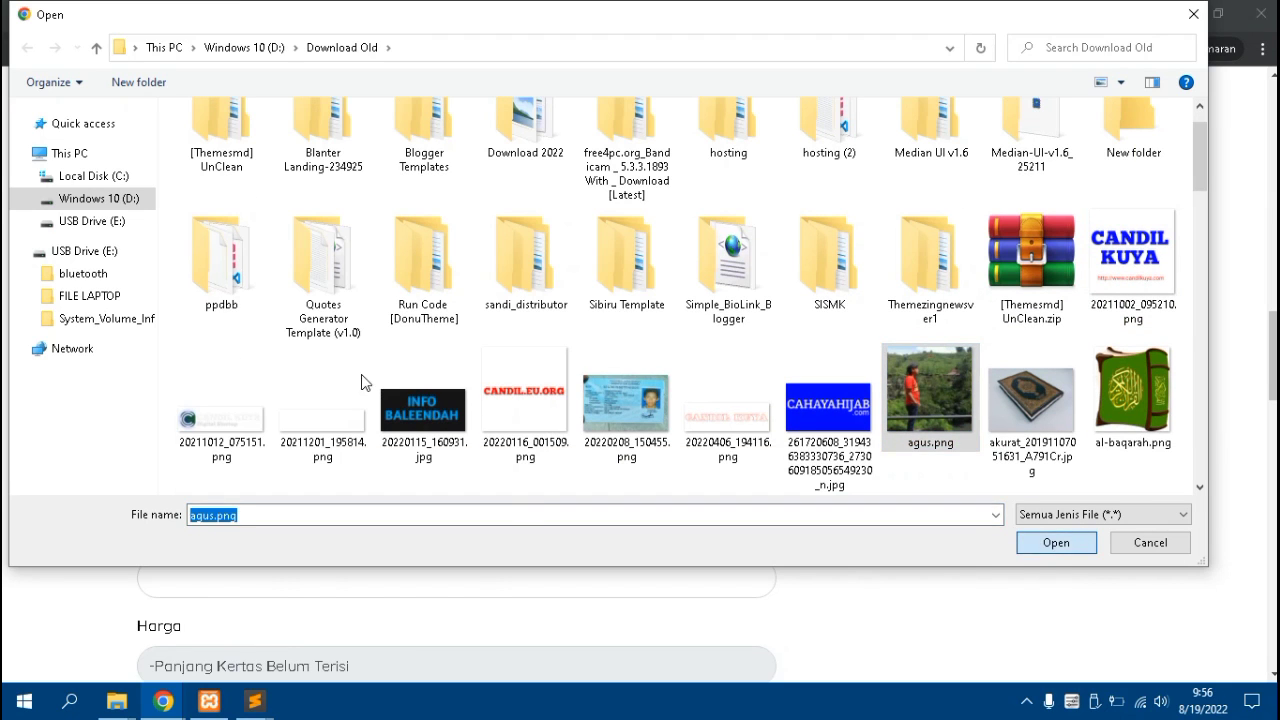
{"action": "scroll", "coordinate": [318, 382], "scroll_direction": "down", "scroll_amount": 3}
{"action": "scroll", "coordinate": [291, 386], "scroll_direction": "down", "scroll_amount": 1}
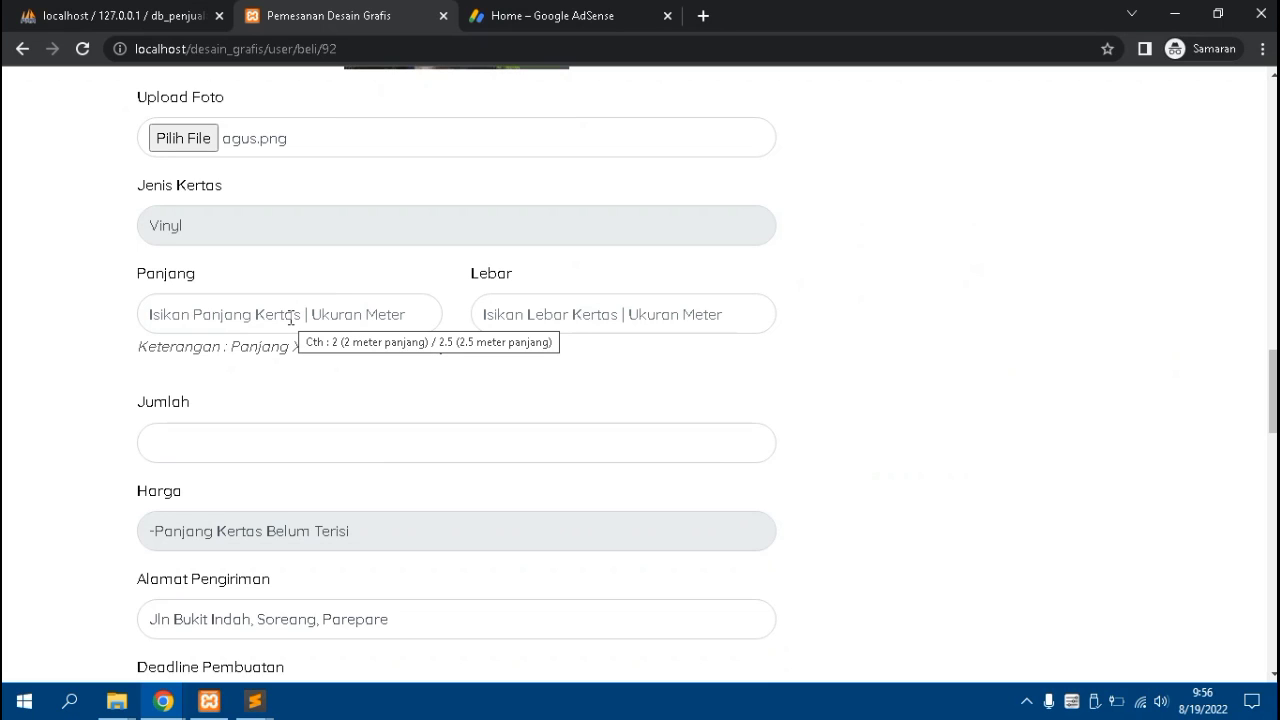
Enter banner Panjang 2, Lebar 4 and Jumlah 5
{"action": "left_click", "coordinate": [291, 316]}
{"action": "type", "text": "2"}
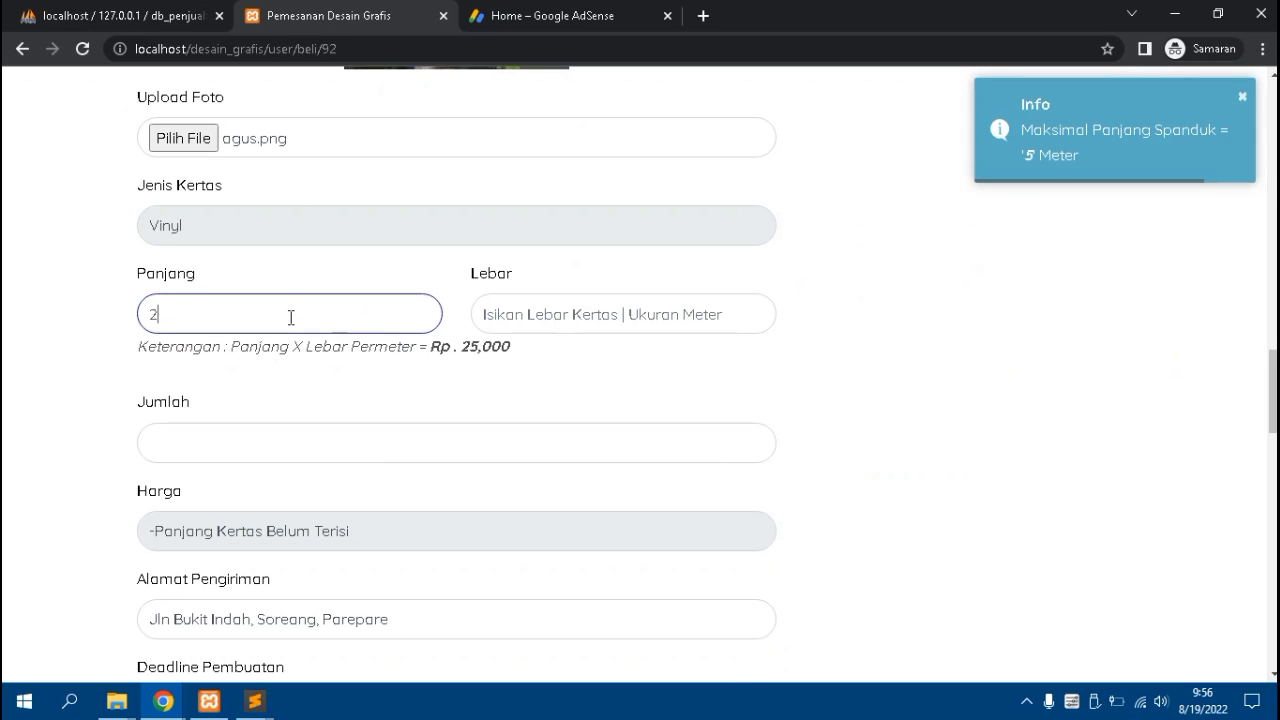
{"action": "left_click", "coordinate": [519, 325]}
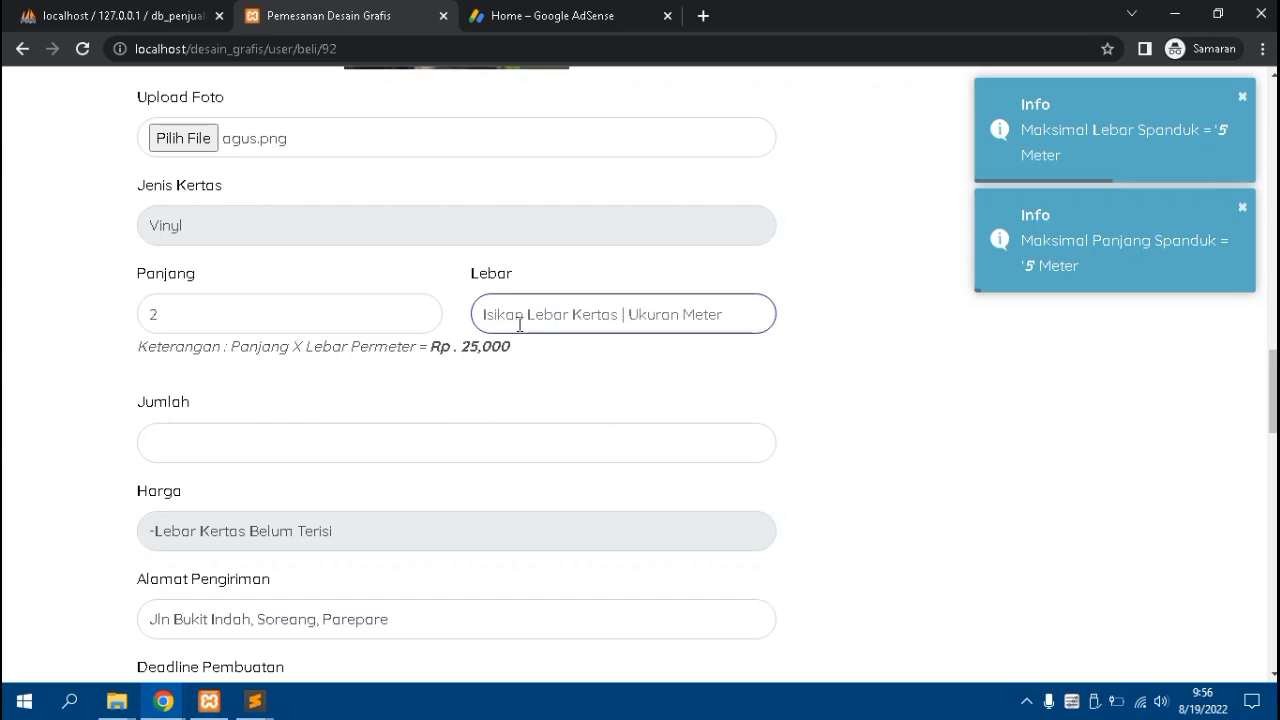
{"action": "type", "text": "4"}
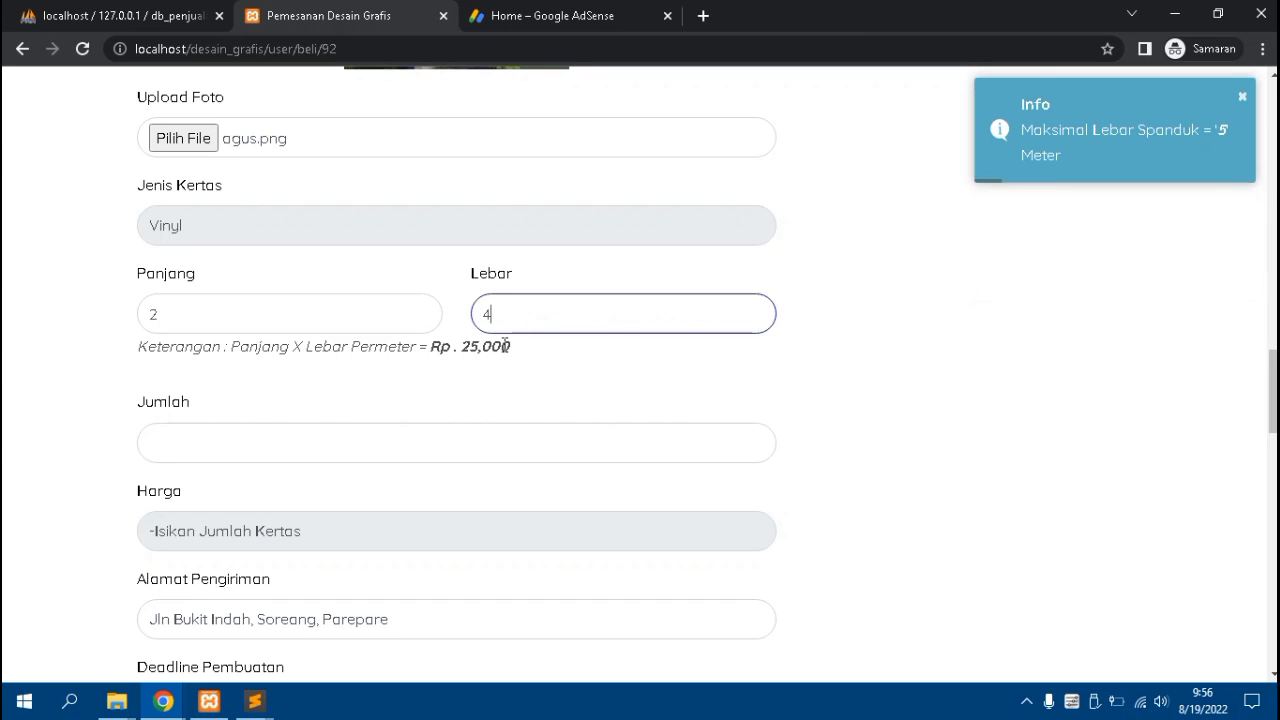
{"action": "scroll", "coordinate": [354, 434], "scroll_direction": "down", "scroll_amount": 1}
{"action": "left_click", "coordinate": [322, 349]}
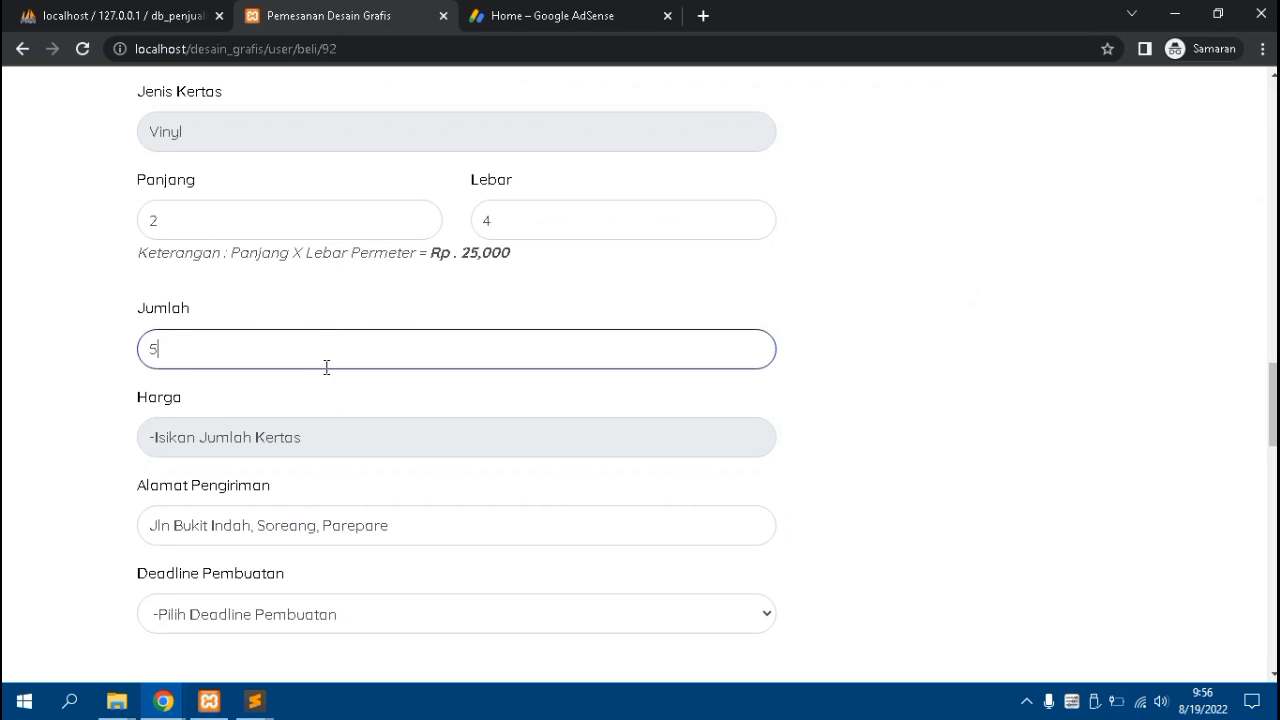
Set the Deadline Pembuatan to 7 Hari
{"action": "scroll", "coordinate": [328, 445], "scroll_direction": "down", "scroll_amount": 1}
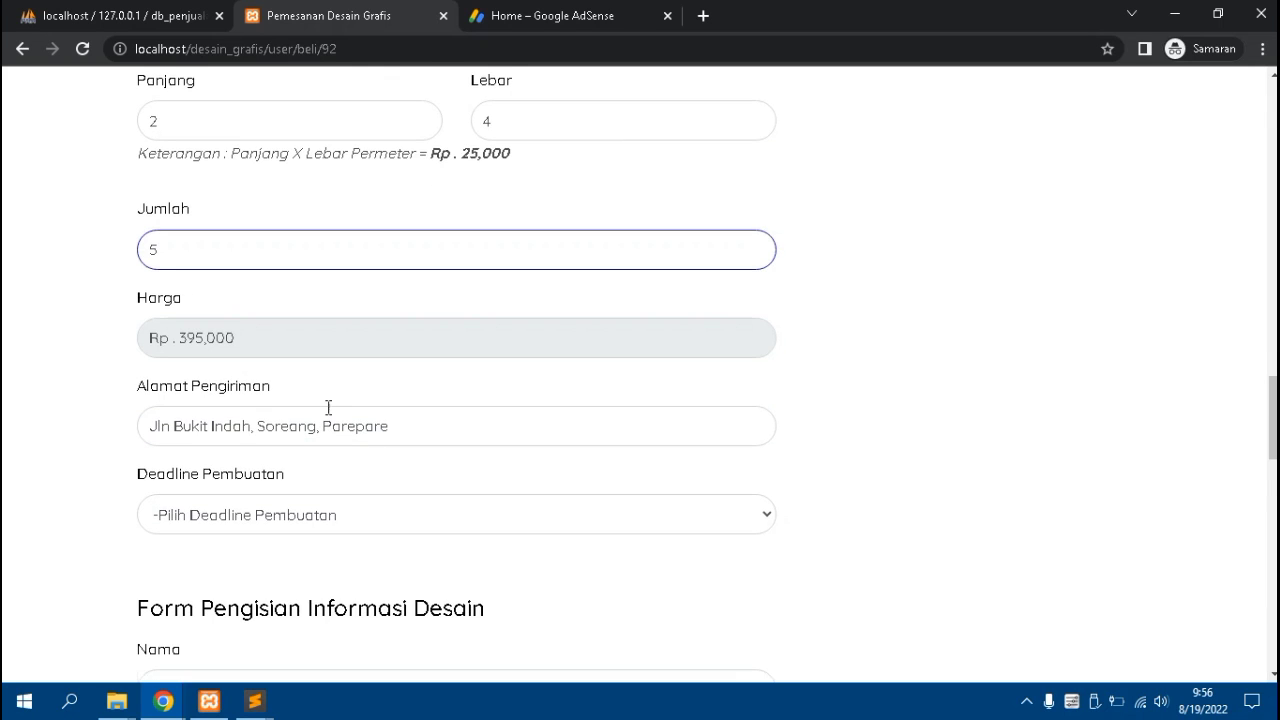
{"action": "scroll", "coordinate": [328, 408], "scroll_direction": "down", "scroll_amount": 2}
{"action": "left_click", "coordinate": [297, 244]}
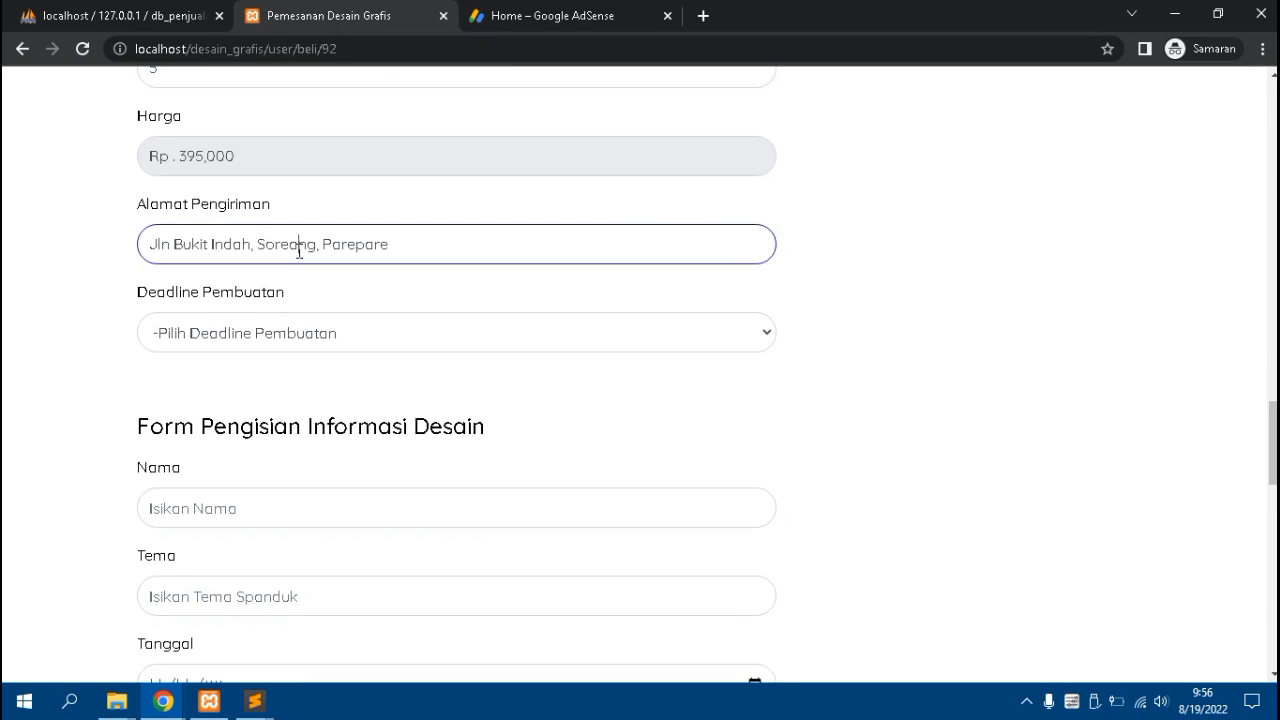
{"action": "left_click", "coordinate": [298, 335]}
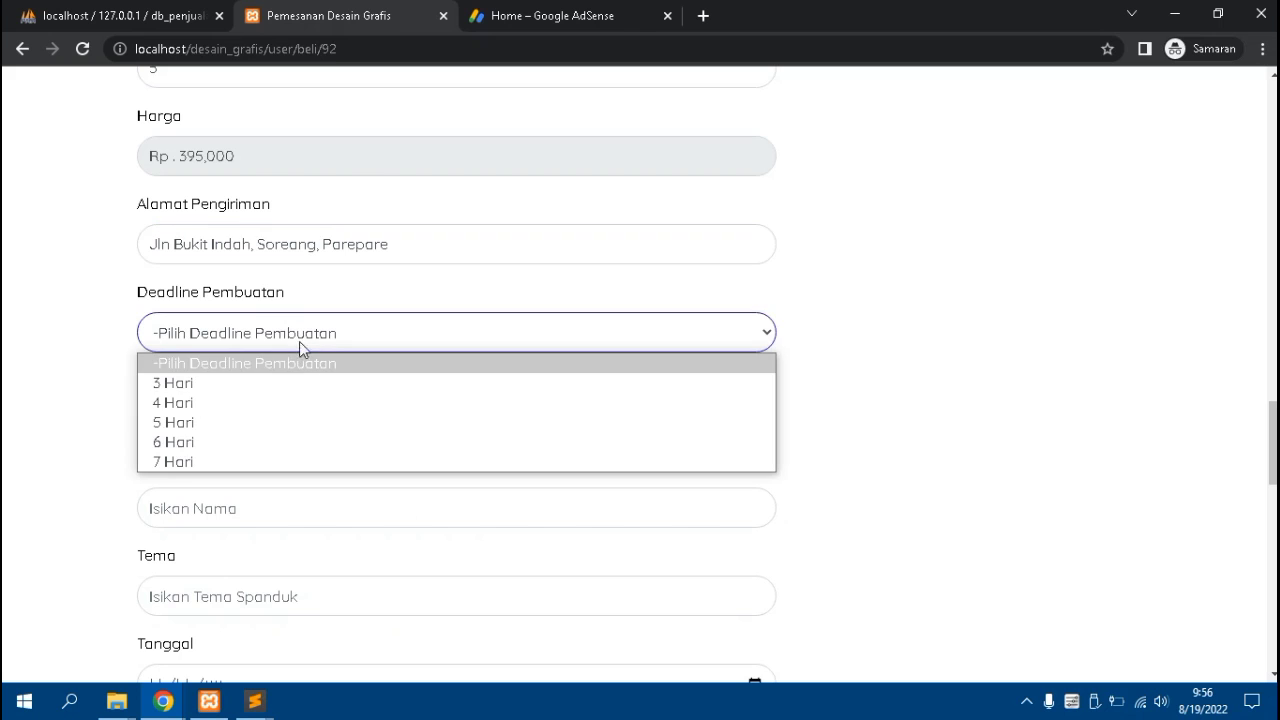
{"action": "left_click", "coordinate": [280, 461]}
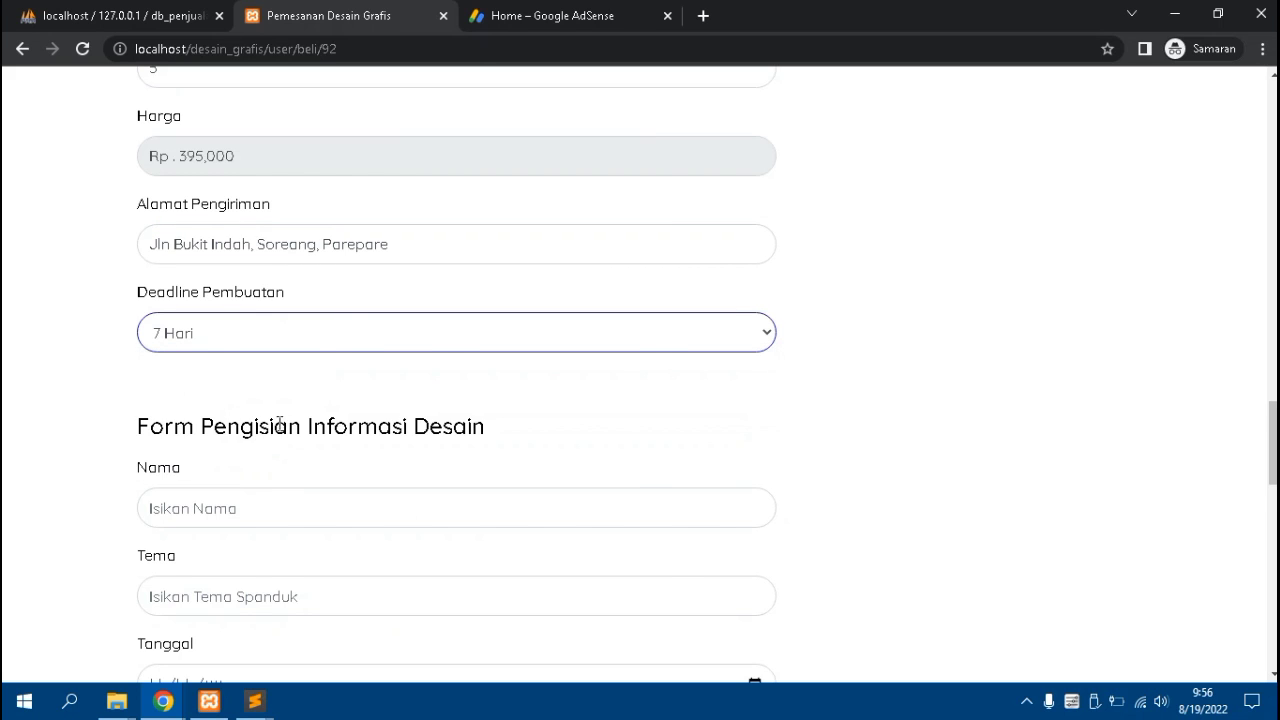
{"action": "scroll", "coordinate": [279, 423], "scroll_direction": "down", "scroll_amount": 1}
{"action": "scroll", "coordinate": [280, 423], "scroll_direction": "down", "scroll_amount": 1}
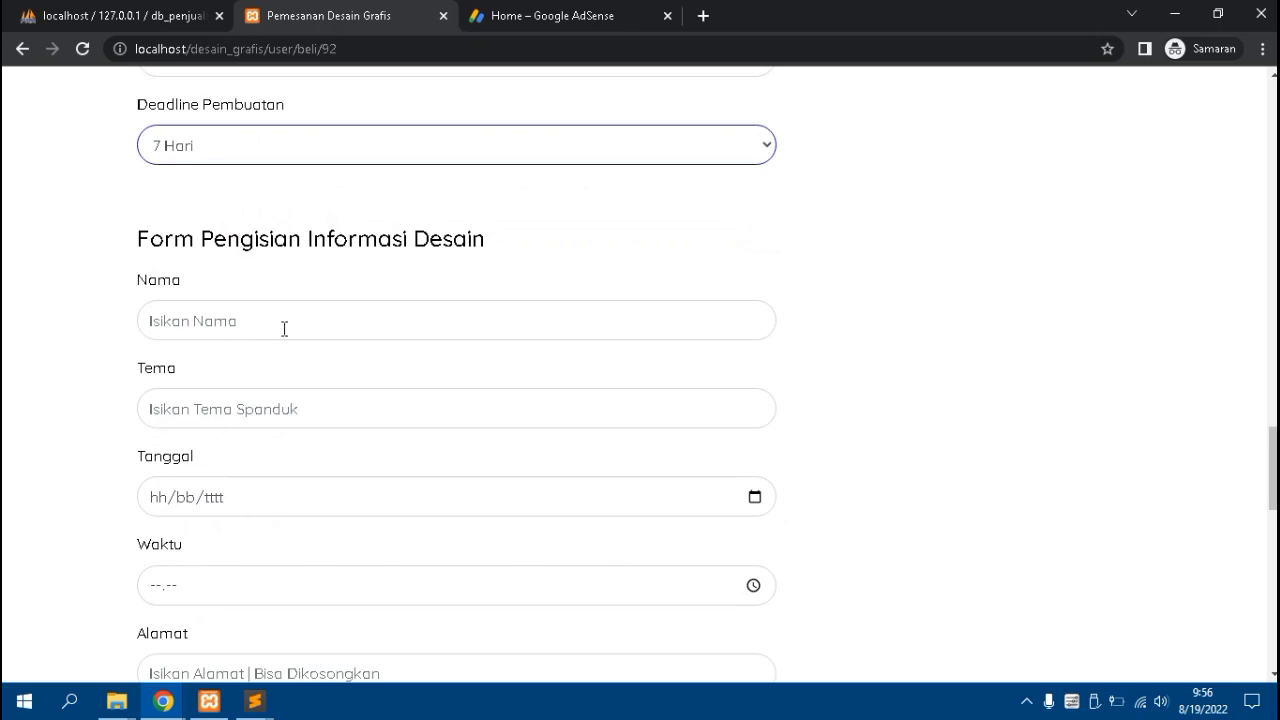
Autofill the buyer's name and type the design theme 'diisi tem'
{"action": "left_click", "coordinate": [284, 329]}
{"action": "left_click", "coordinate": [295, 369]}
{"action": "left_click", "coordinate": [293, 409]}
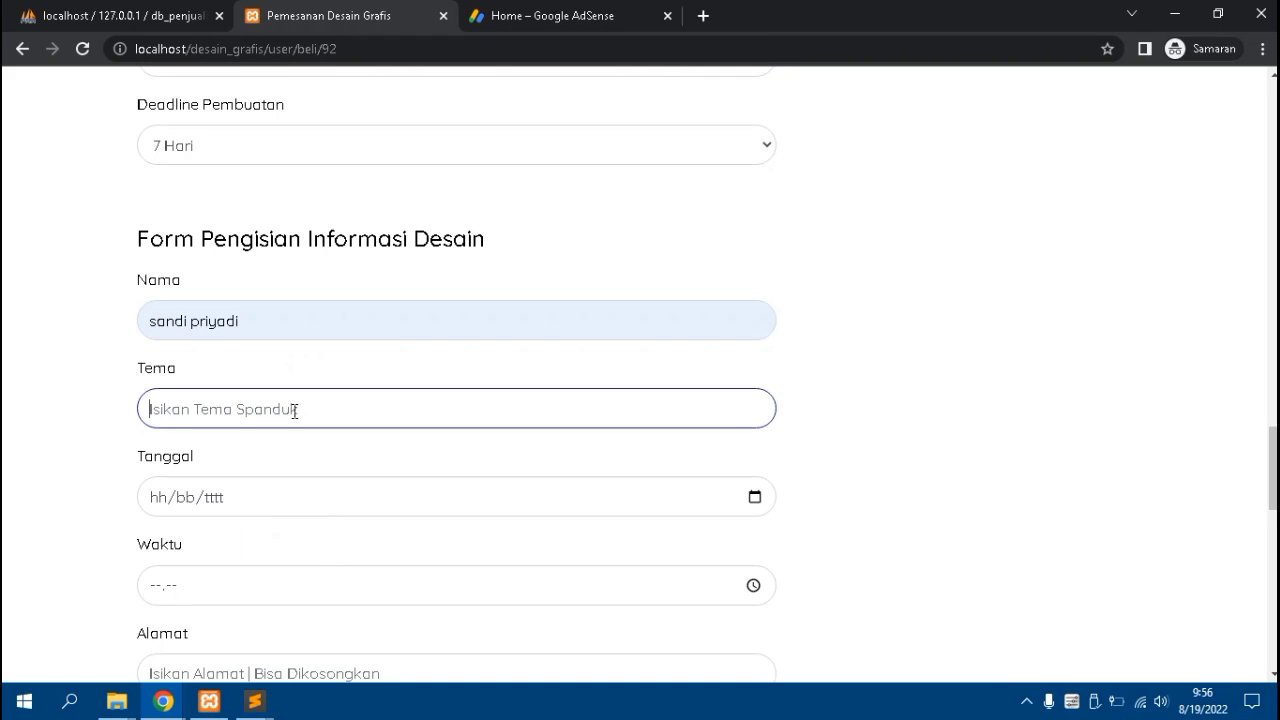
{"action": "type", "text": "diisi tema"}
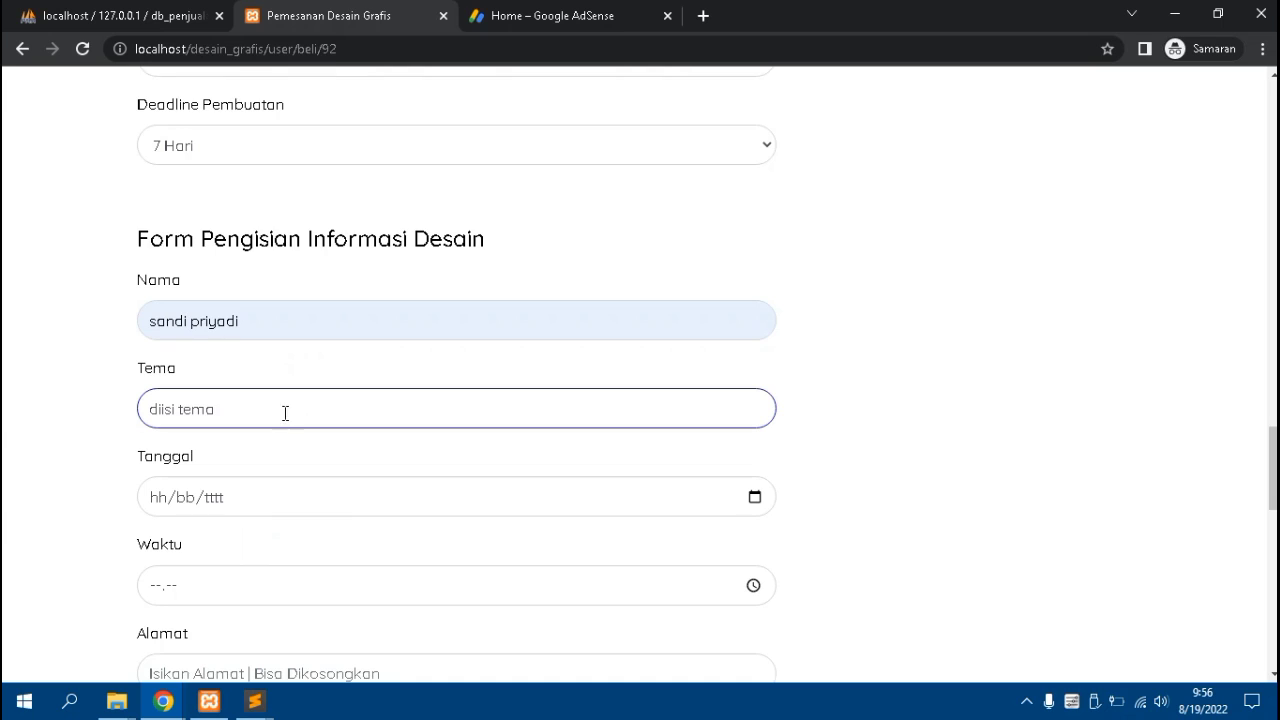
{"action": "scroll", "coordinate": [285, 430], "scroll_direction": "down", "scroll_amount": 2}
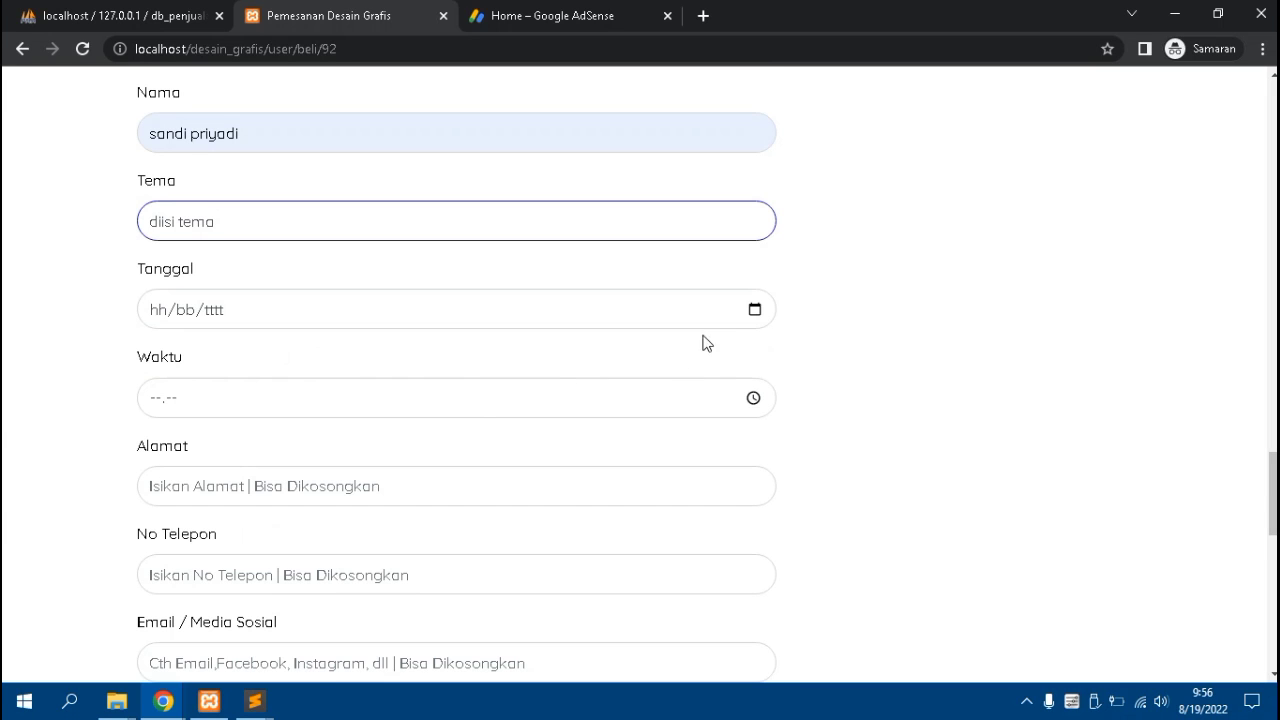
Set the design date to 19/08/2022 and the time to 09.57
{"action": "left_click", "coordinate": [755, 311]}
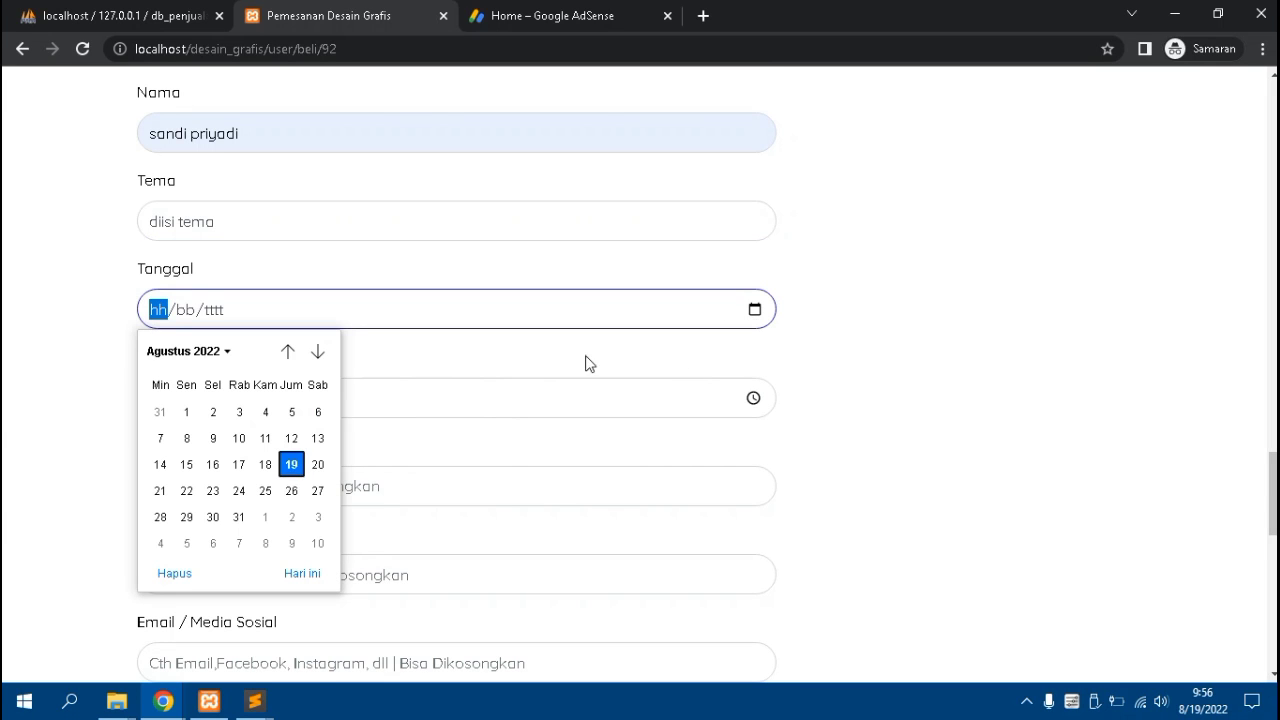
{"action": "left_click", "coordinate": [292, 466]}
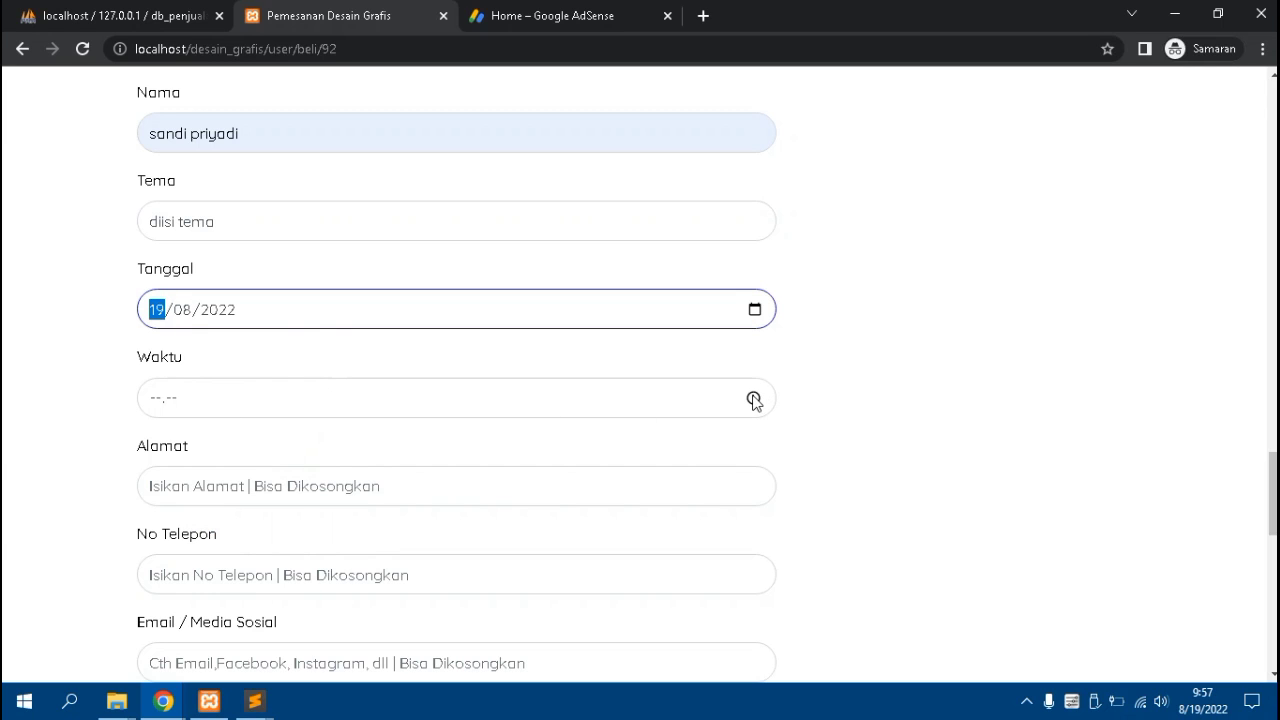
{"action": "left_click", "coordinate": [754, 398]}
{"action": "left_click", "coordinate": [165, 439]}
{"action": "left_click", "coordinate": [347, 453]}
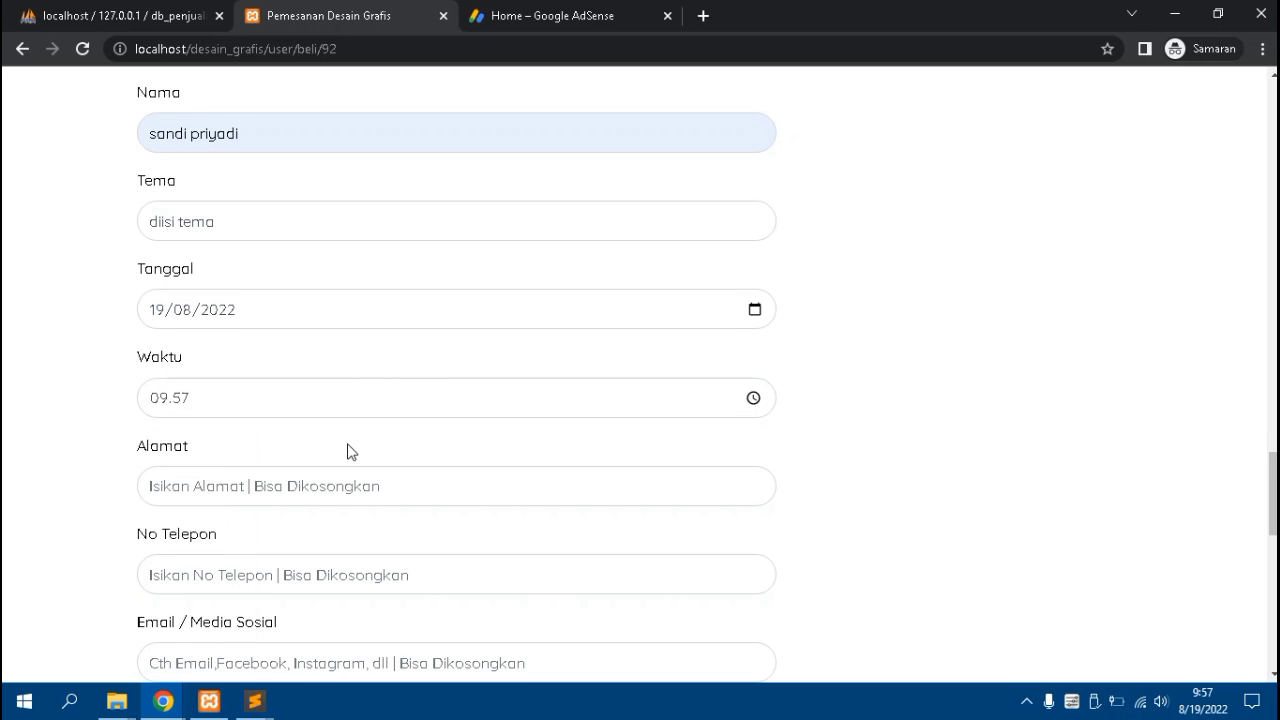
{"action": "scroll", "coordinate": [349, 449], "scroll_direction": "down", "scroll_amount": 2}
{"action": "scroll", "coordinate": [298, 315], "scroll_direction": "down", "scroll_amount": 2}
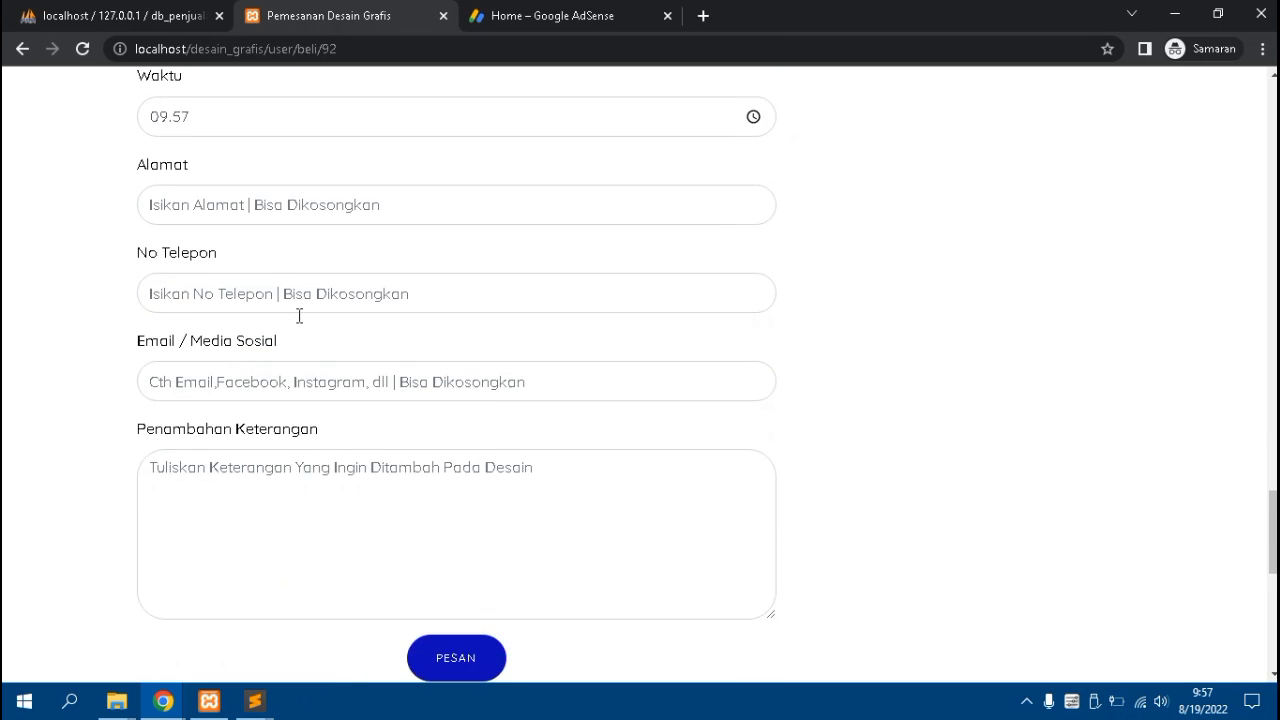
{"action": "scroll", "coordinate": [277, 280], "scroll_direction": "up", "scroll_amount": 1}
Autofill the address, enter the phone number, and add the note 'bisa diisi keterangan tambaha'
{"action": "left_click", "coordinate": [266, 218]}
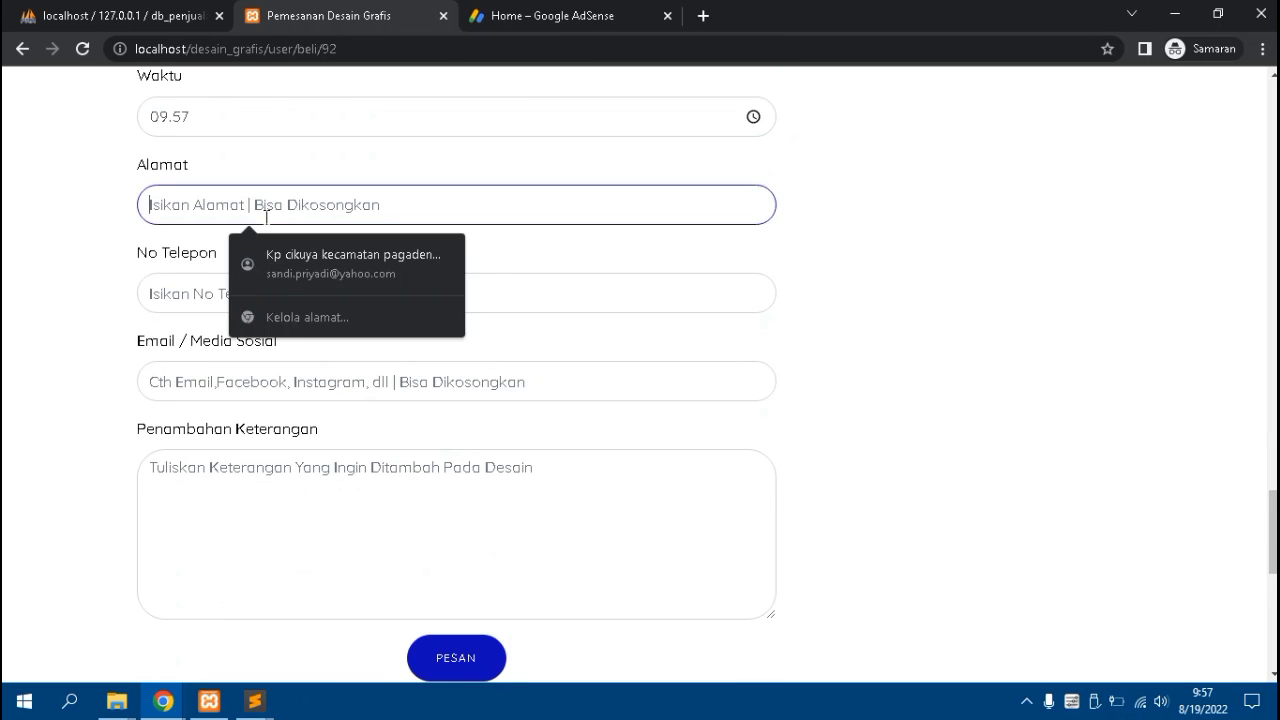
{"action": "left_click", "coordinate": [296, 258]}
{"action": "left_click", "coordinate": [280, 304]}
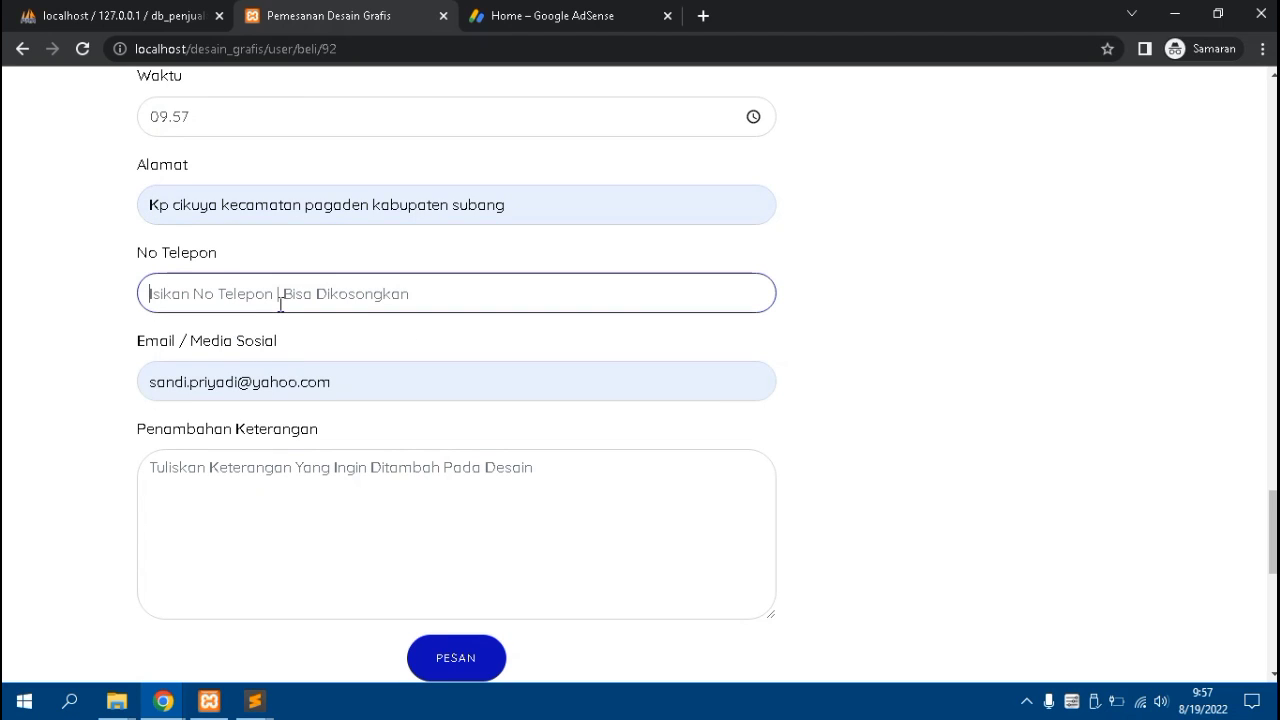
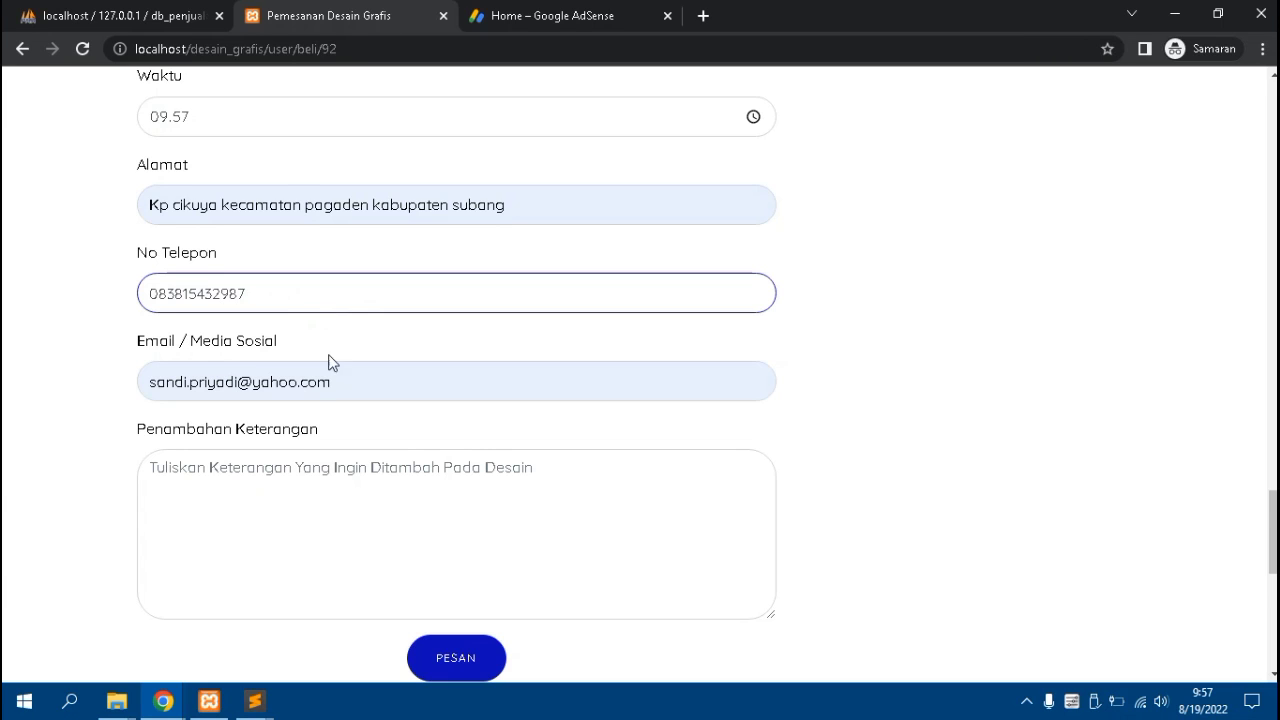
{"action": "scroll", "coordinate": [320, 372], "scroll_direction": "down", "scroll_amount": 2}
{"action": "left_click", "coordinate": [303, 348]}
{"action": "type", "text": "bisa"}
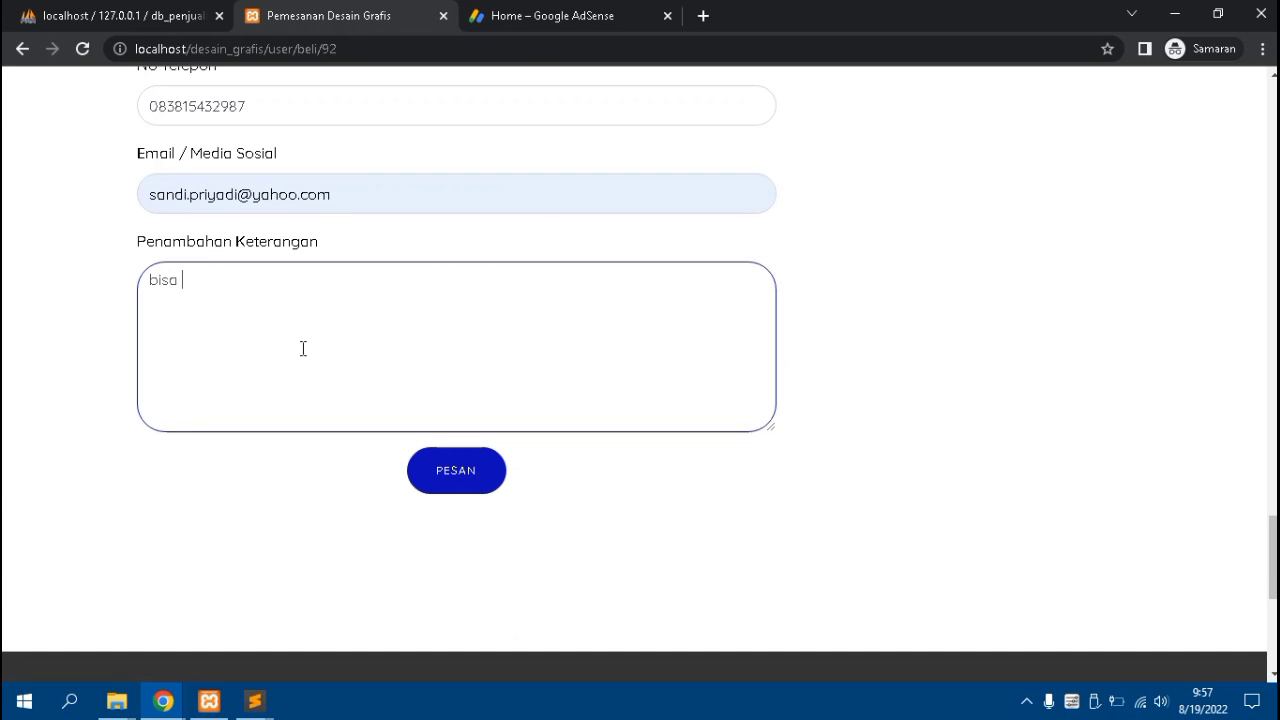
{"action": "type", "text": " diisi keterangan tambahan"}
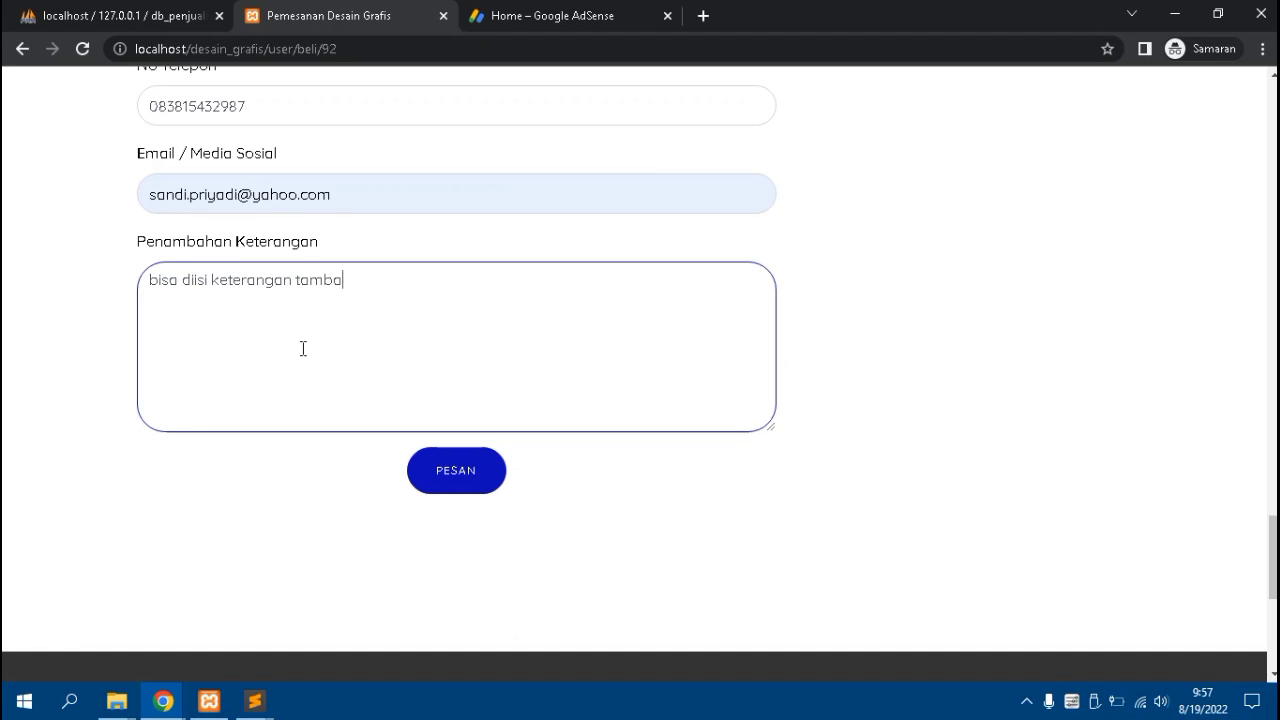
Submit the Spanduk order, review its Rp 520,583 payment page, and start choosing payment proof
{"action": "left_click", "coordinate": [490, 485]}
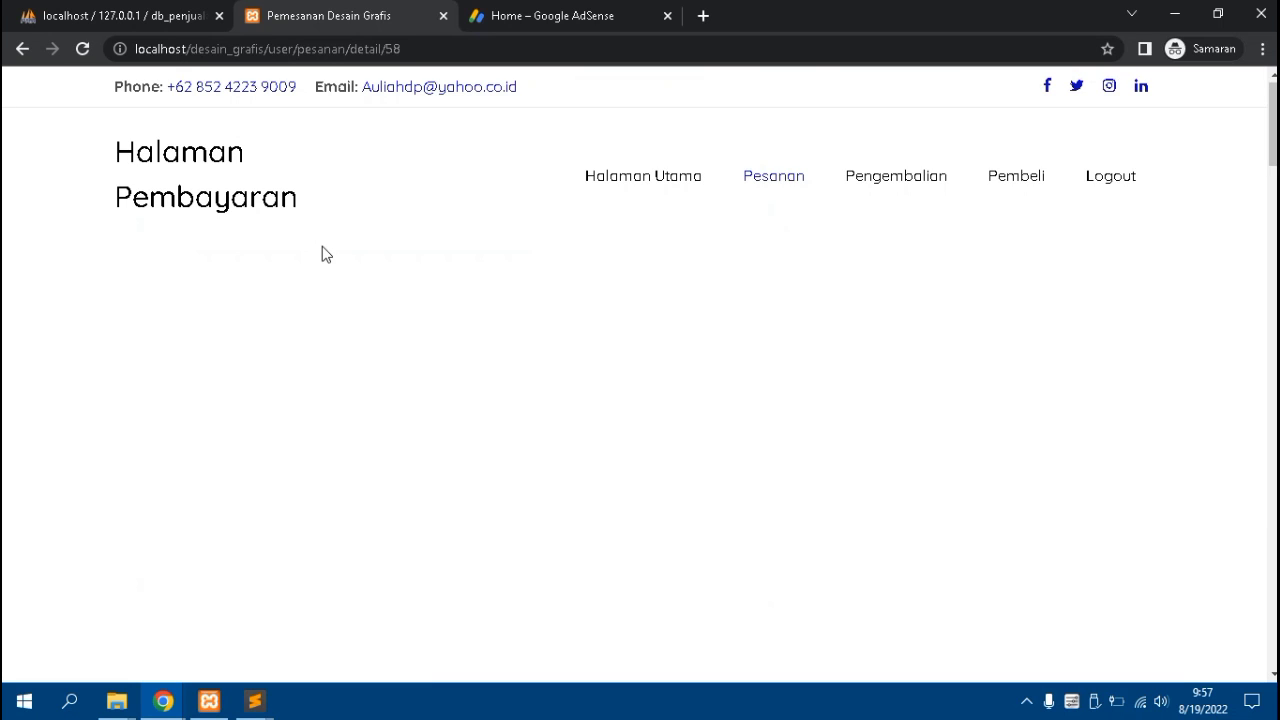
{"action": "scroll", "coordinate": [323, 251], "scroll_direction": "down", "scroll_amount": 8}
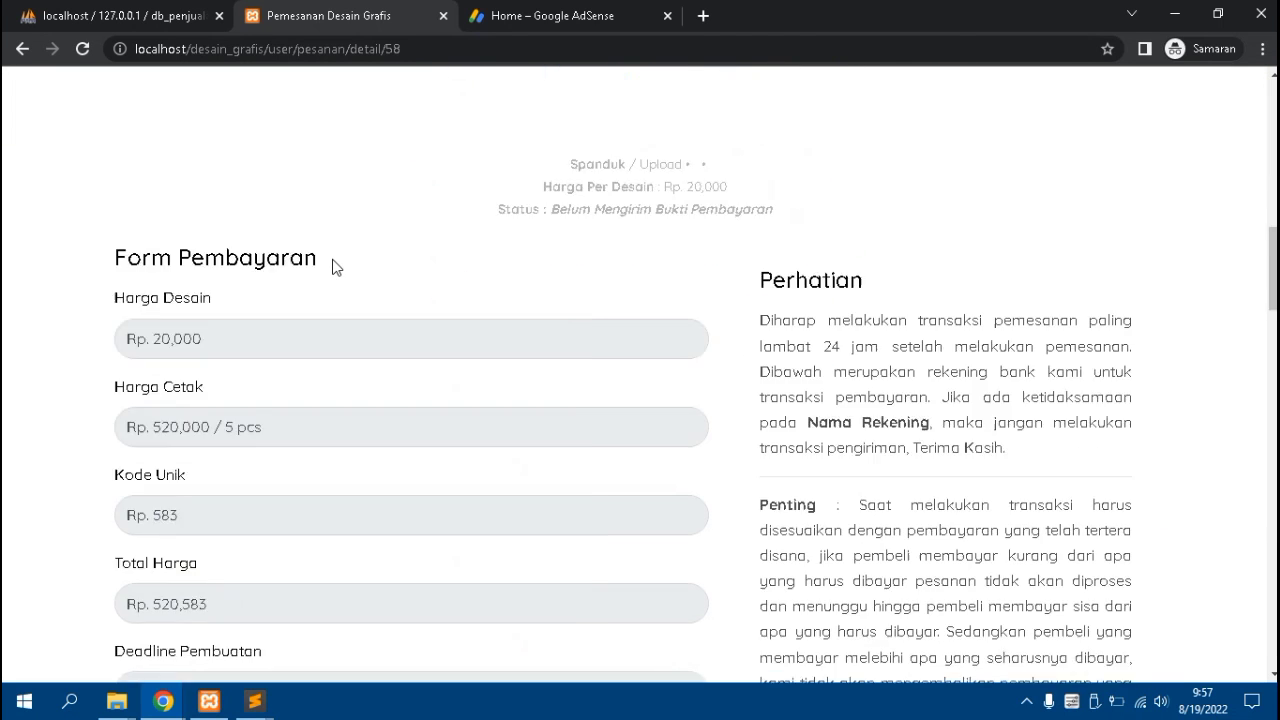
{"action": "scroll", "coordinate": [332, 267], "scroll_direction": "down", "scroll_amount": 7}
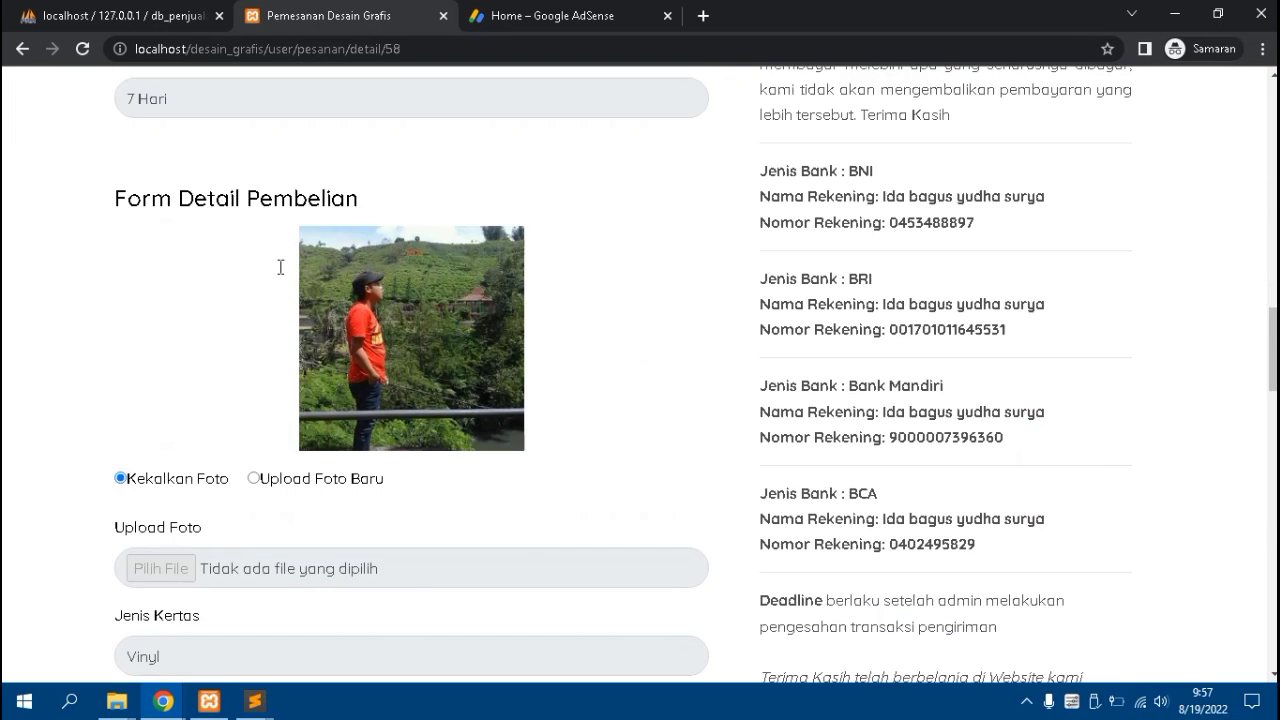
{"action": "scroll", "coordinate": [260, 280], "scroll_direction": "down", "scroll_amount": 3}
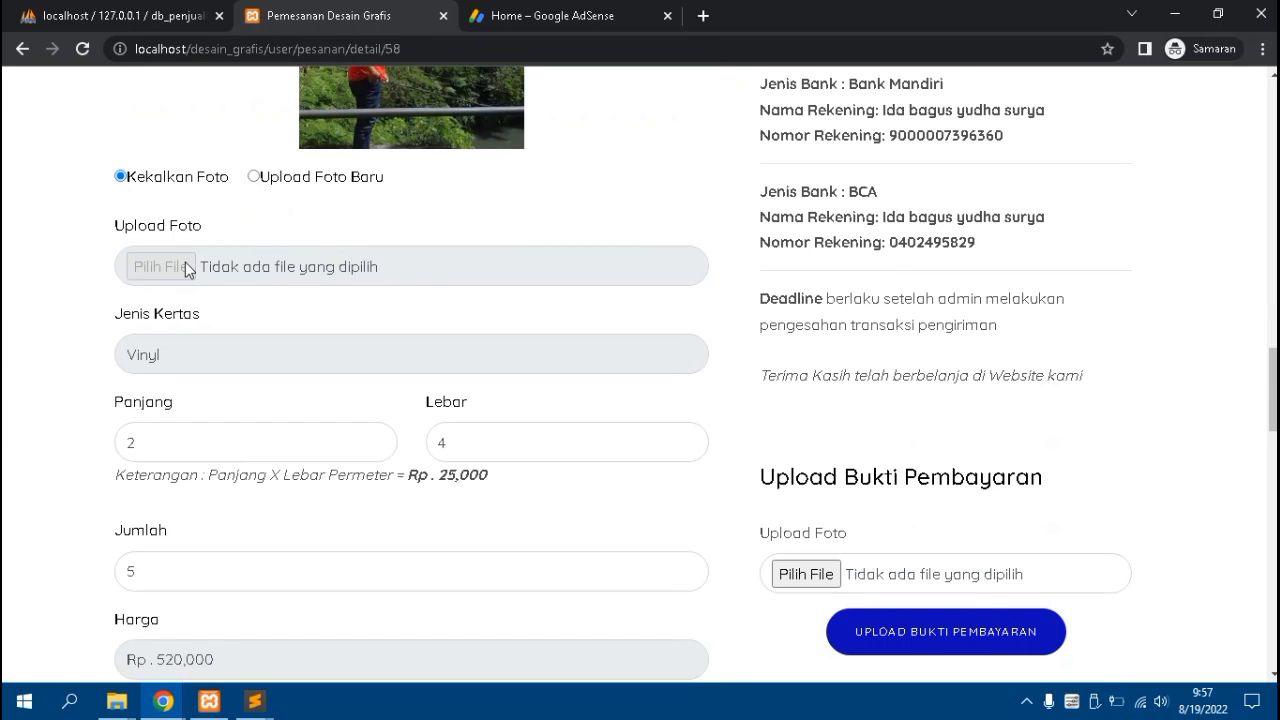
{"action": "scroll", "coordinate": [185, 267], "scroll_direction": "down", "scroll_amount": 7}
{"action": "scroll", "coordinate": [190, 272], "scroll_direction": "down", "scroll_amount": 5}
{"action": "scroll", "coordinate": [342, 380], "scroll_direction": "up", "scroll_amount": 12}
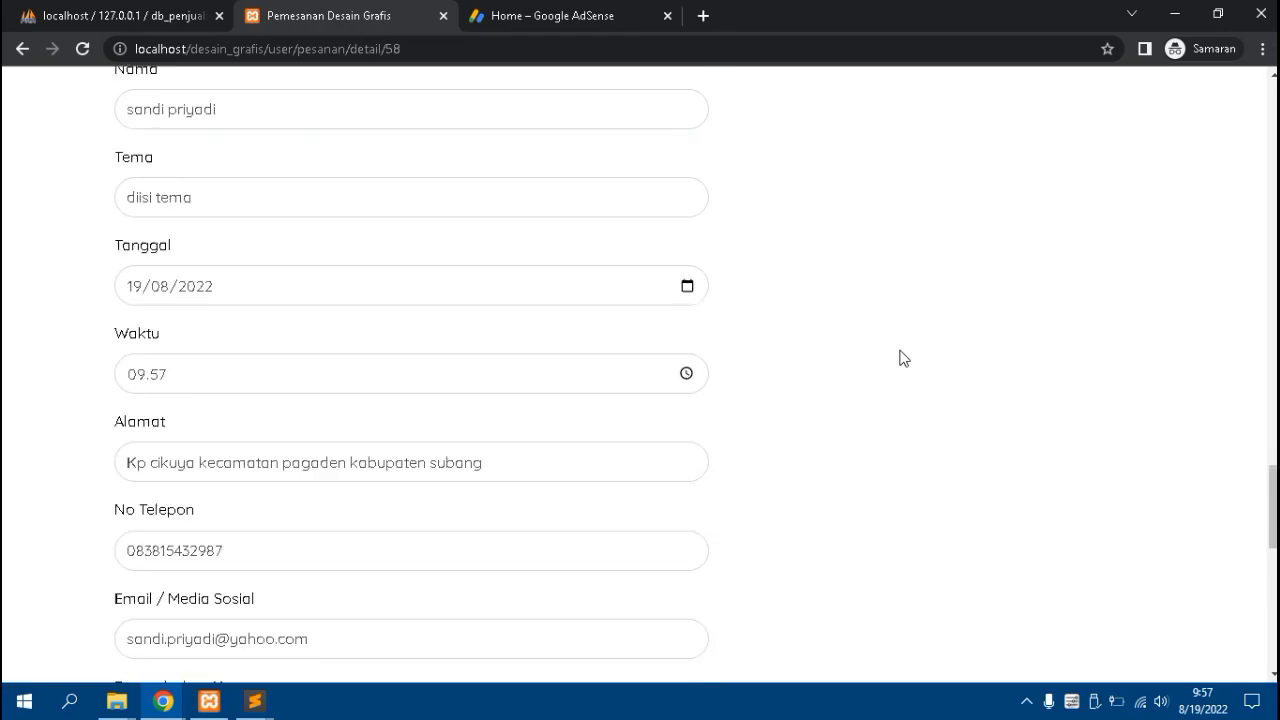
{"action": "scroll", "coordinate": [897, 346], "scroll_direction": "up", "scroll_amount": 2}
{"action": "scroll", "coordinate": [834, 300], "scroll_direction": "up", "scroll_amount": 4}
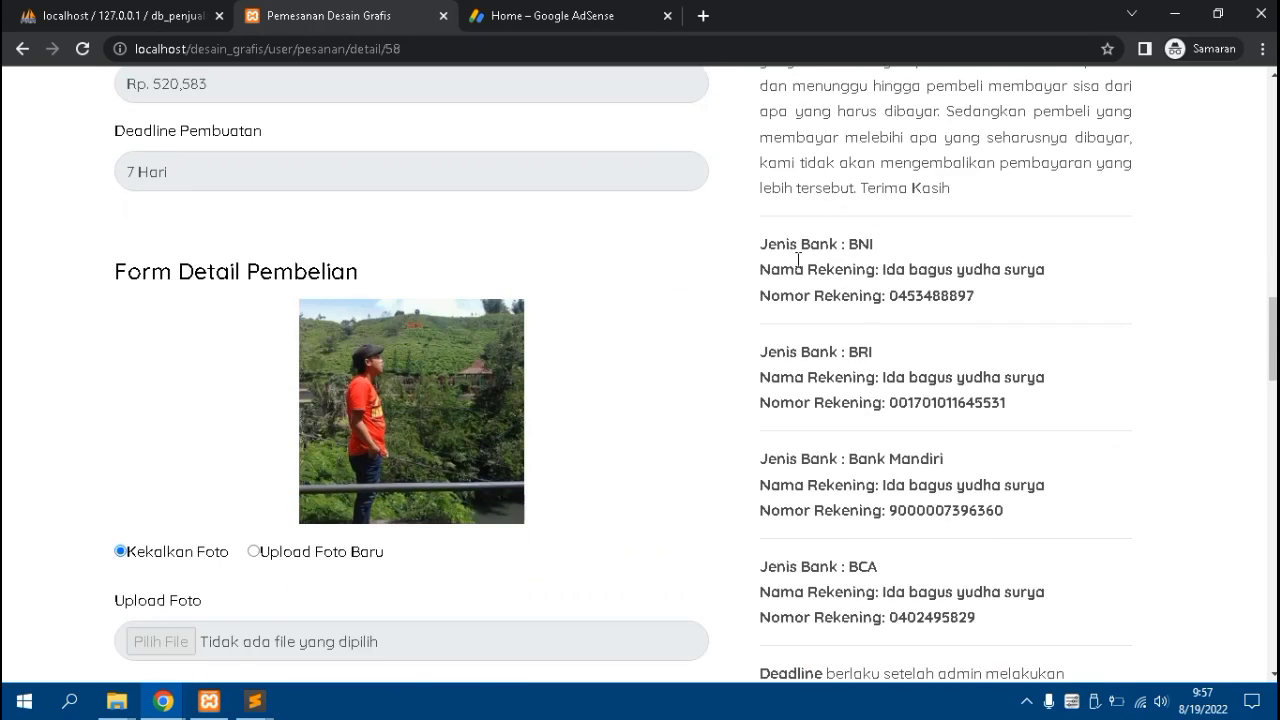
{"action": "scroll", "coordinate": [797, 258], "scroll_direction": "down", "scroll_amount": 3}
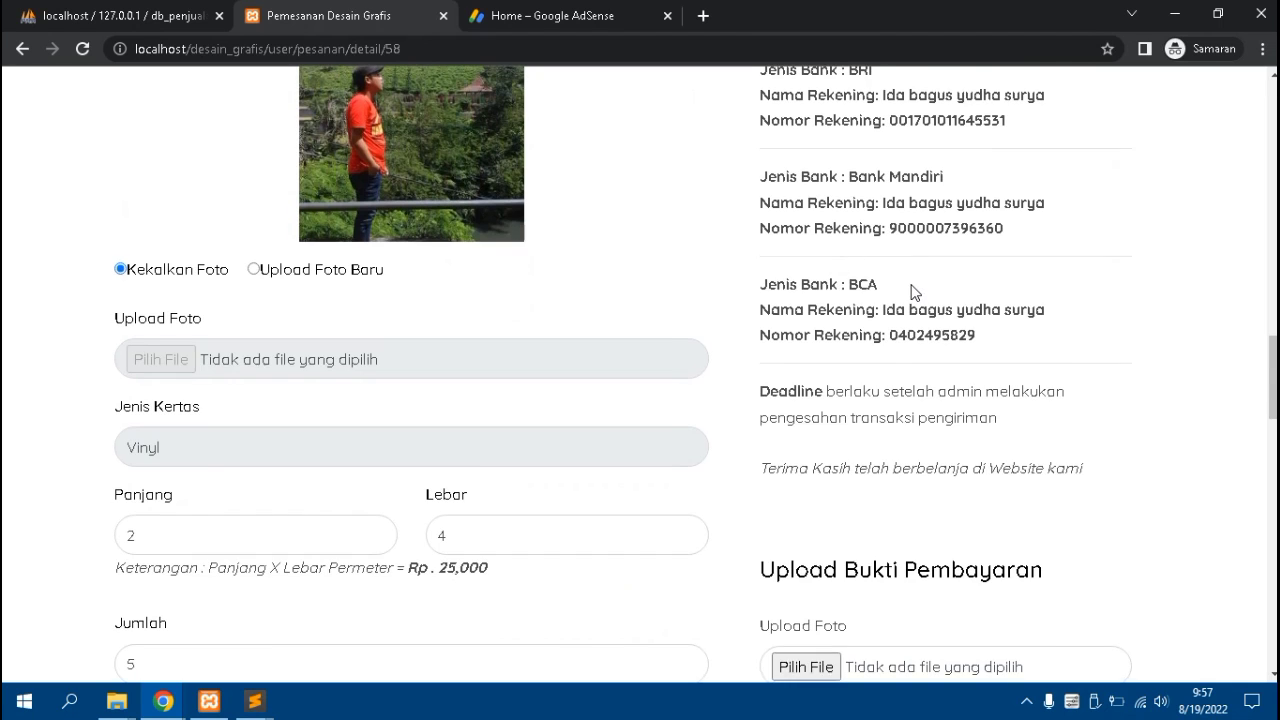
{"action": "scroll", "coordinate": [911, 292], "scroll_direction": "down", "scroll_amount": 4}
{"action": "left_click", "coordinate": [821, 302]}
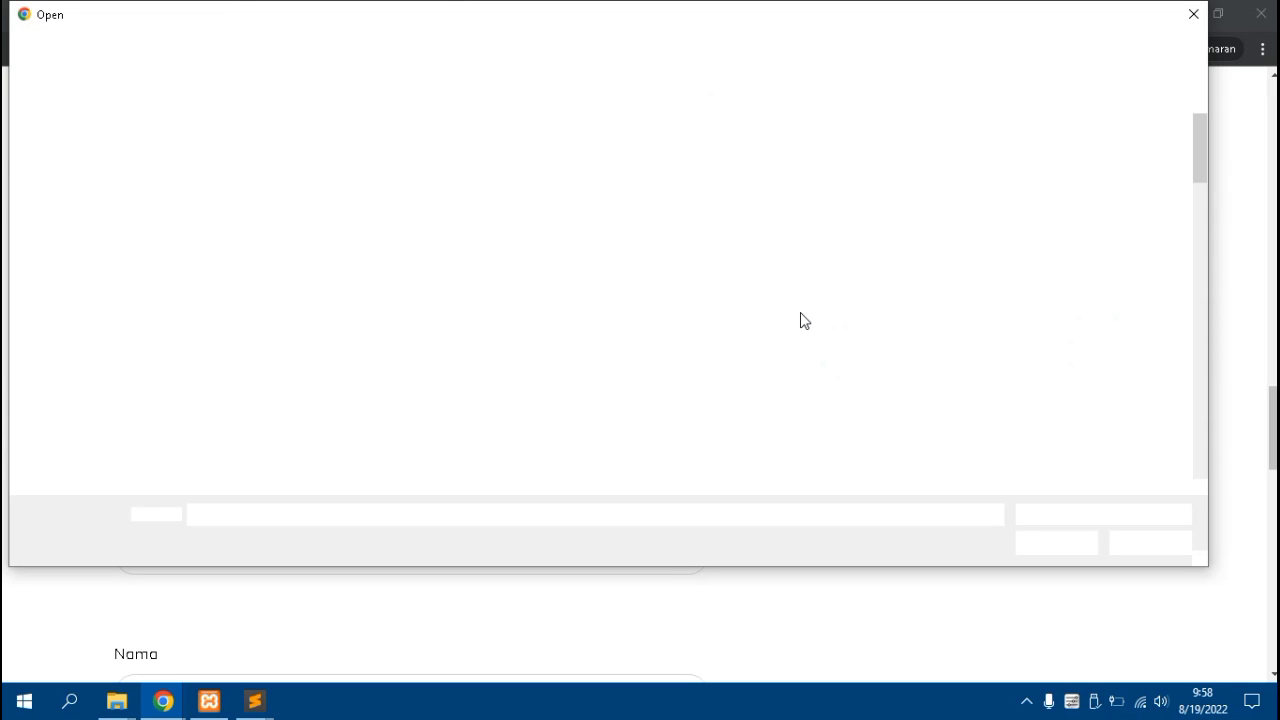
Select 'WhatsApp Image 2022-03-28 at 20.37.12.jpeg' as the payment proof file
{"action": "scroll", "coordinate": [768, 418], "scroll_direction": "down", "scroll_amount": 1}
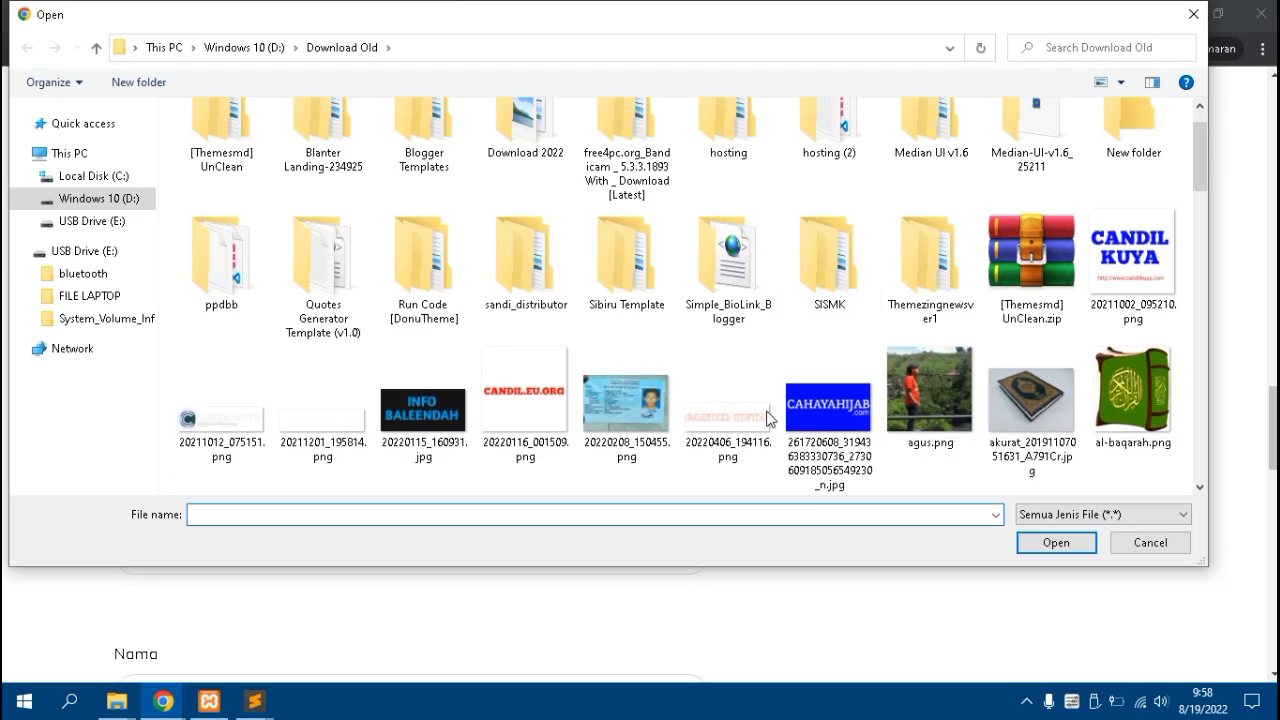
{"action": "scroll", "coordinate": [768, 418], "scroll_direction": "down", "scroll_amount": 8}
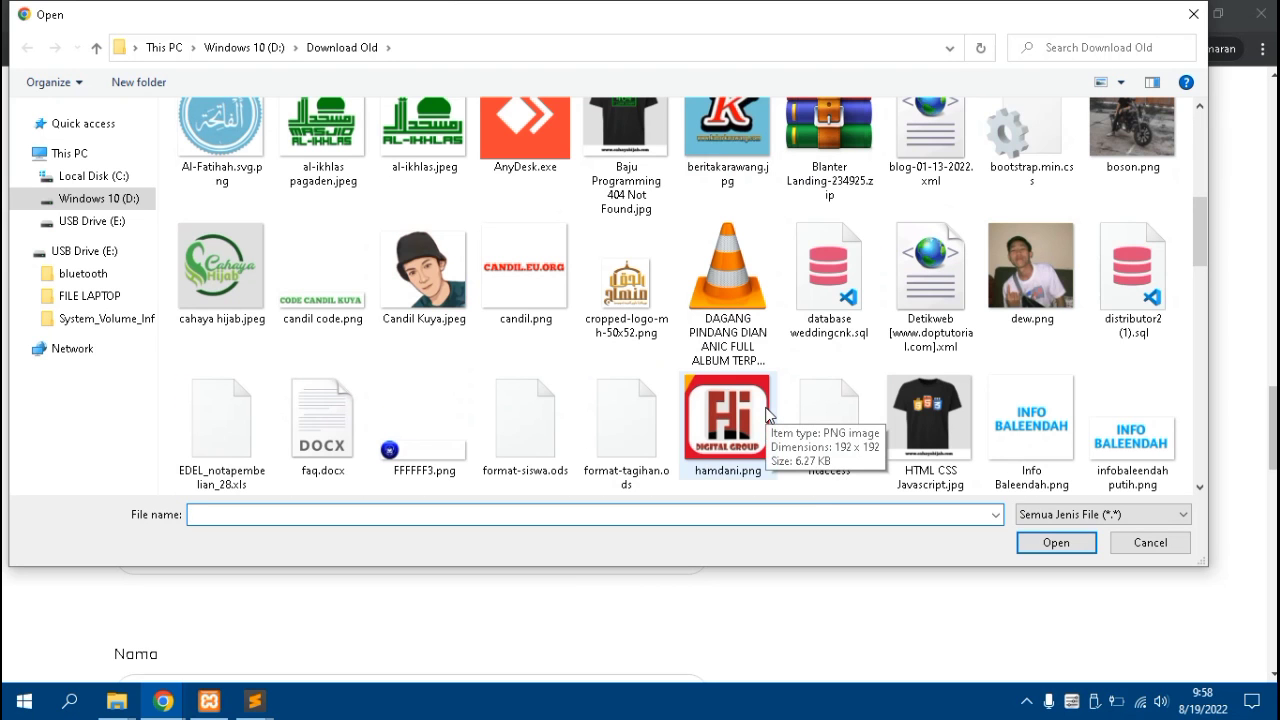
{"action": "scroll", "coordinate": [768, 418], "scroll_direction": "down", "scroll_amount": 10}
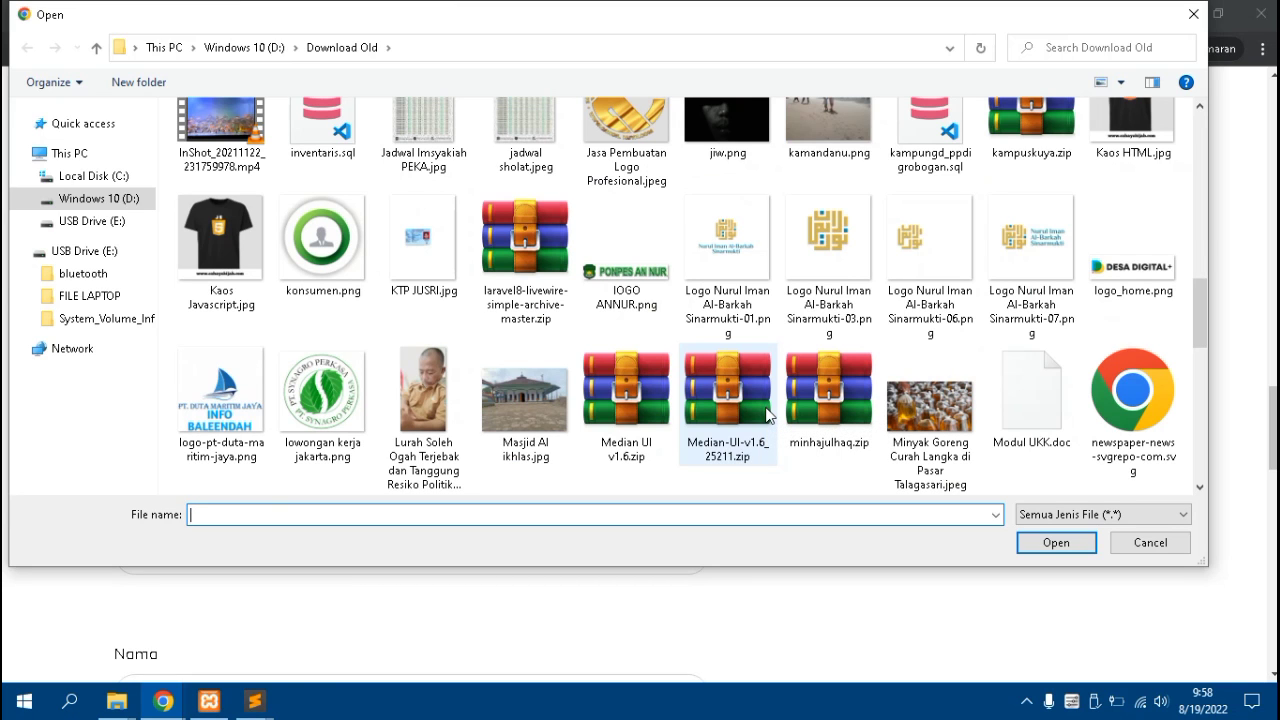
{"action": "scroll", "coordinate": [768, 418], "scroll_direction": "down", "scroll_amount": 3}
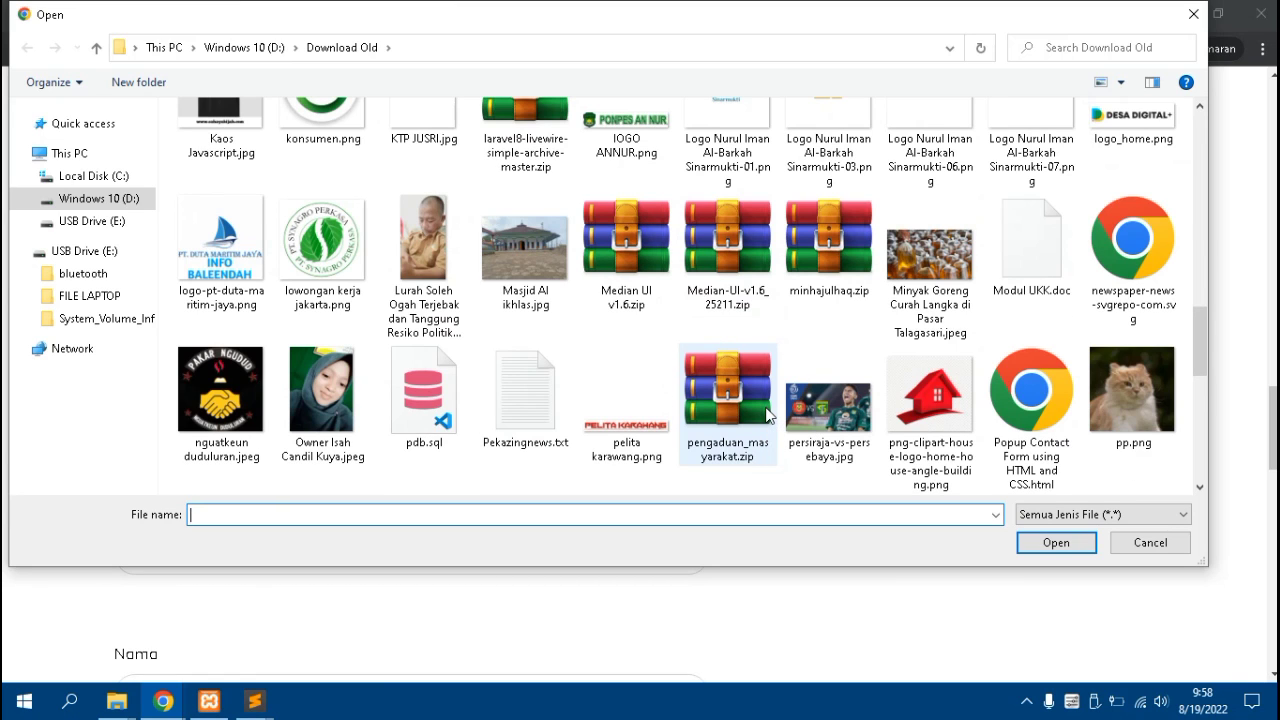
{"action": "scroll", "coordinate": [768, 418], "scroll_direction": "down", "scroll_amount": 6}
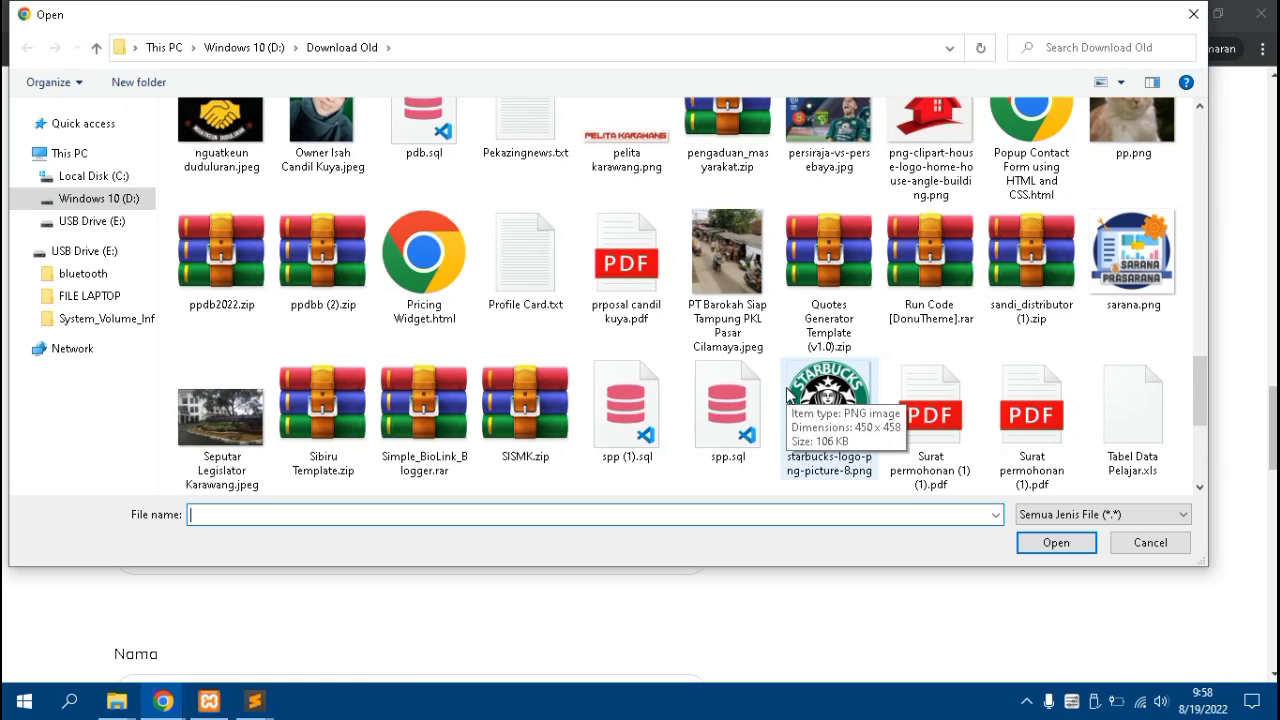
{"action": "scroll", "coordinate": [787, 395], "scroll_direction": "down", "scroll_amount": 3}
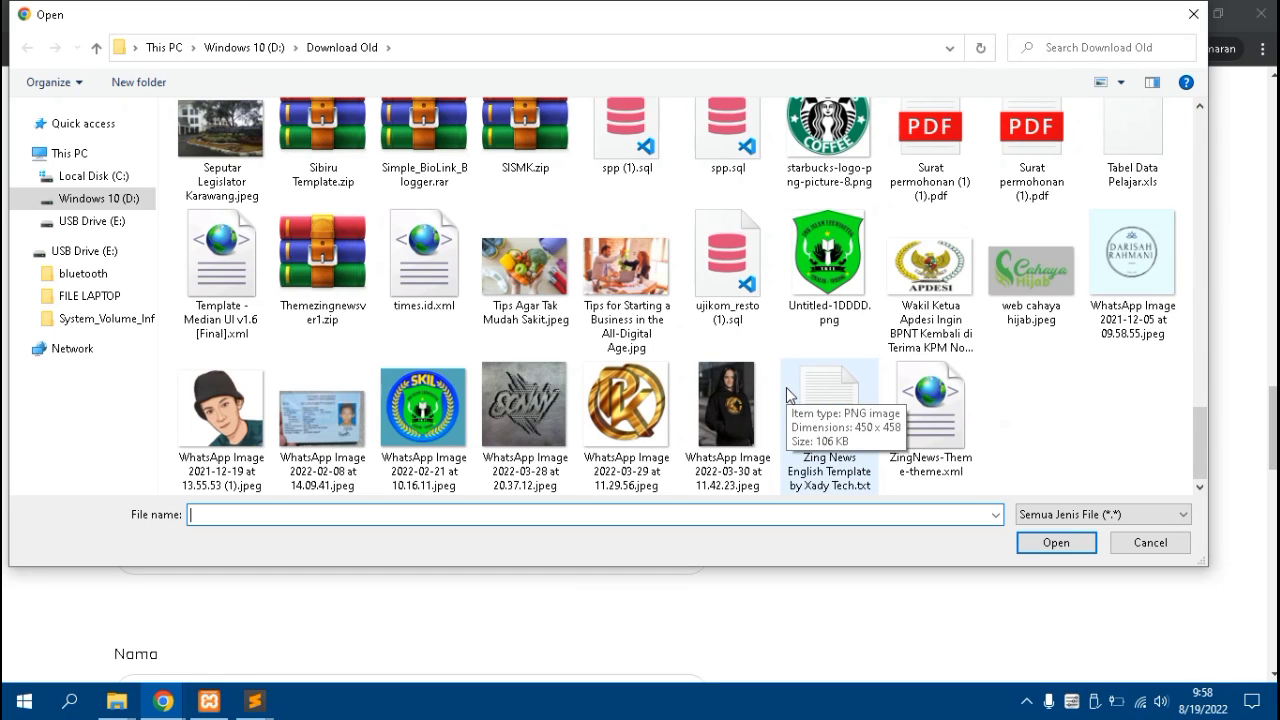
{"action": "left_click", "coordinate": [557, 416]}
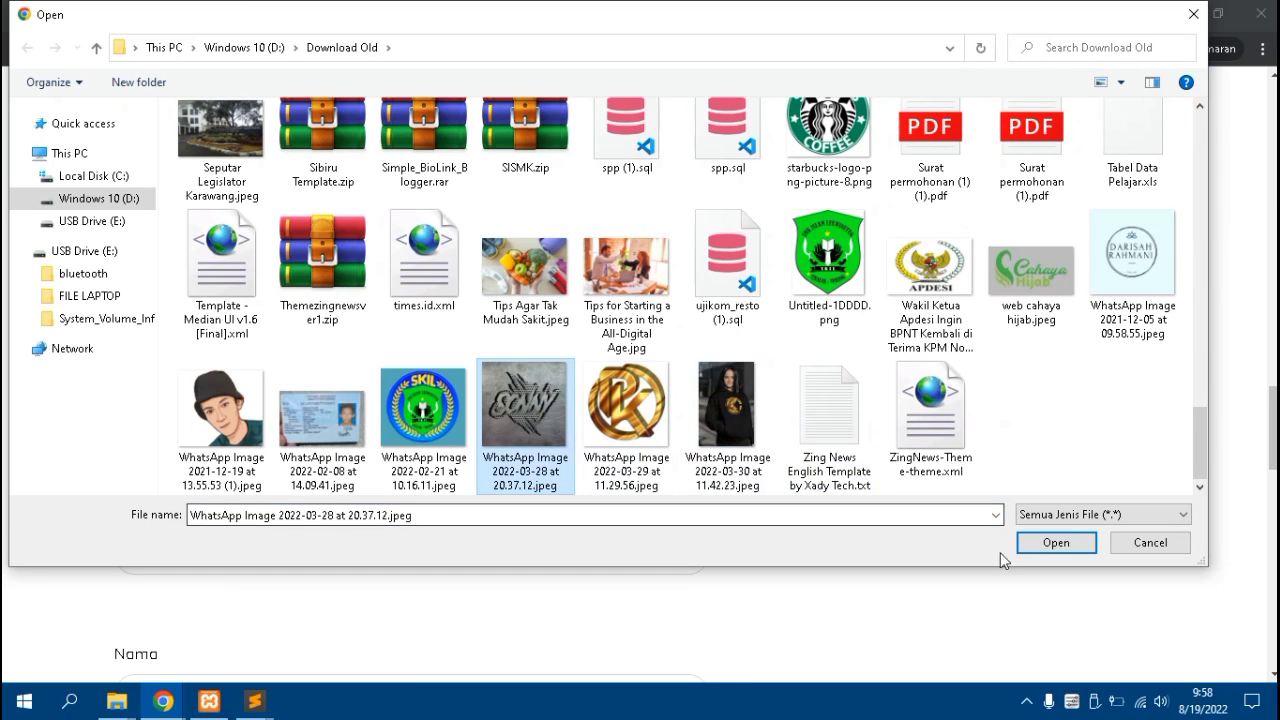
{"action": "left_click", "coordinate": [1057, 543]}
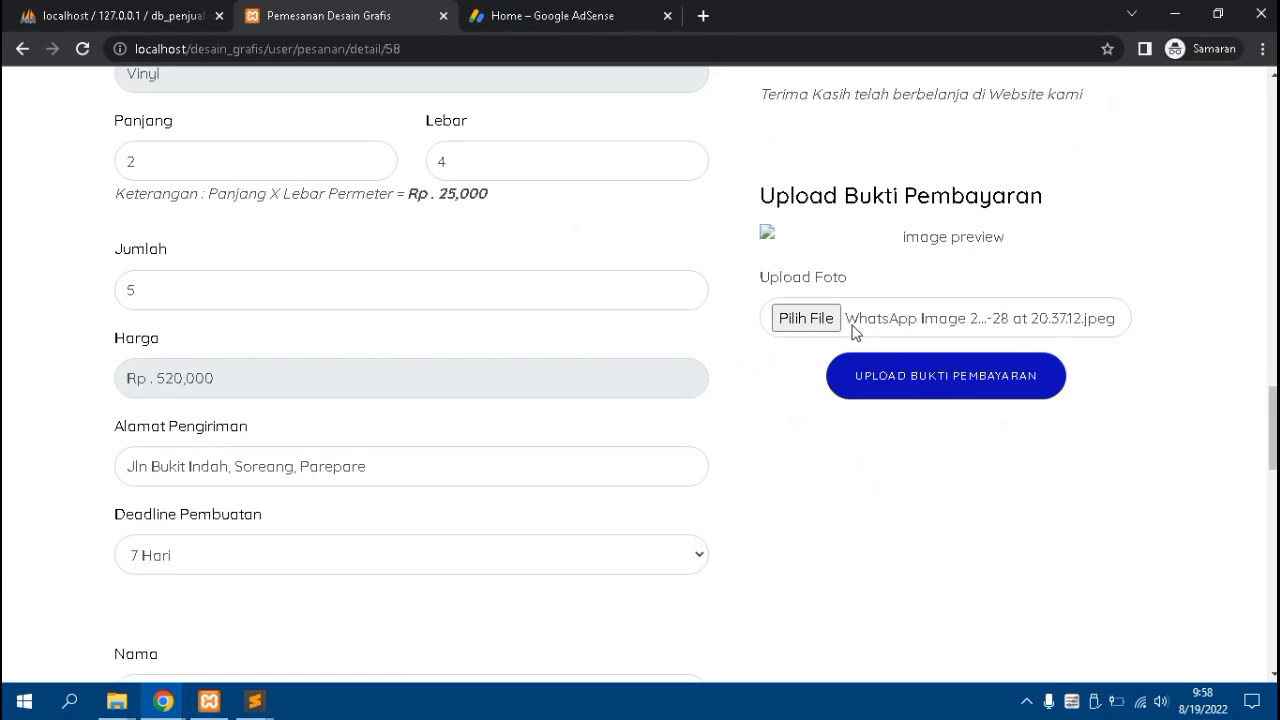
Try uploading the .jpeg payment proof and see it rejected for its file extension
{"action": "scroll", "coordinate": [847, 347], "scroll_direction": "down", "scroll_amount": 3}
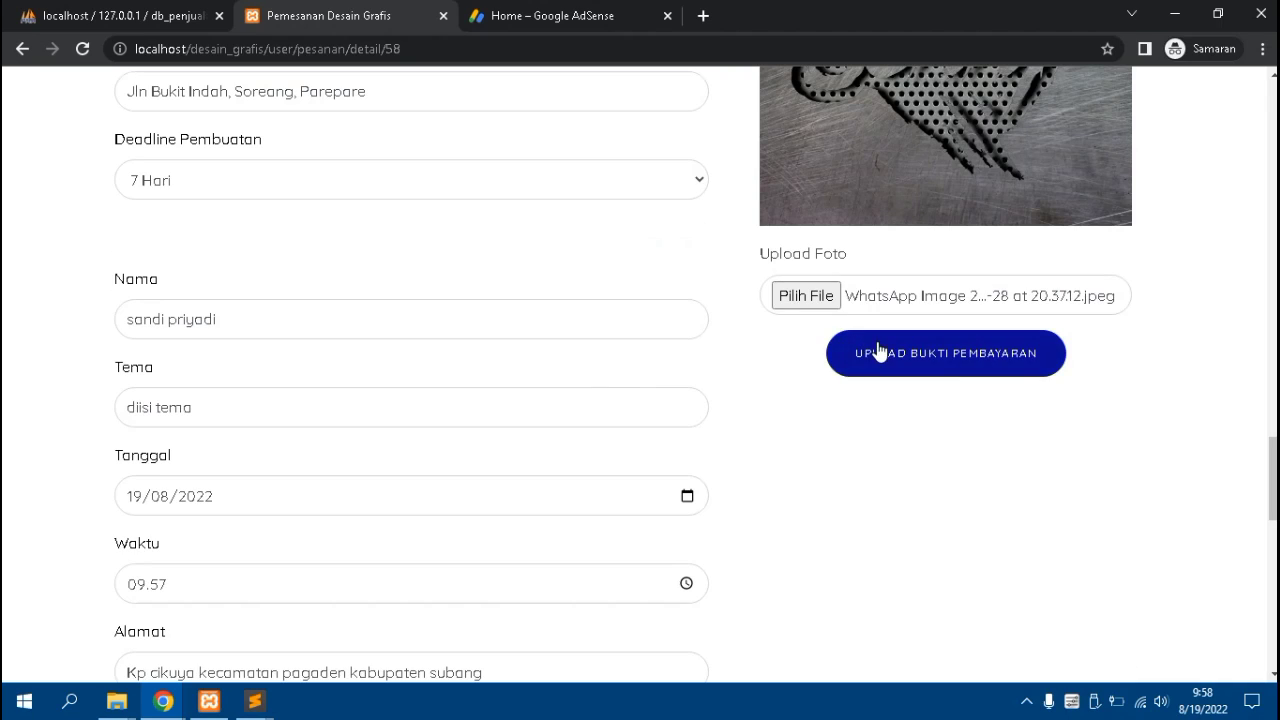
{"action": "left_click", "coordinate": [880, 357]}
{"action": "scroll", "coordinate": [880, 357], "scroll_direction": "down", "scroll_amount": 1}
{"action": "scroll", "coordinate": [1046, 274], "scroll_direction": "up", "scroll_amount": 1}
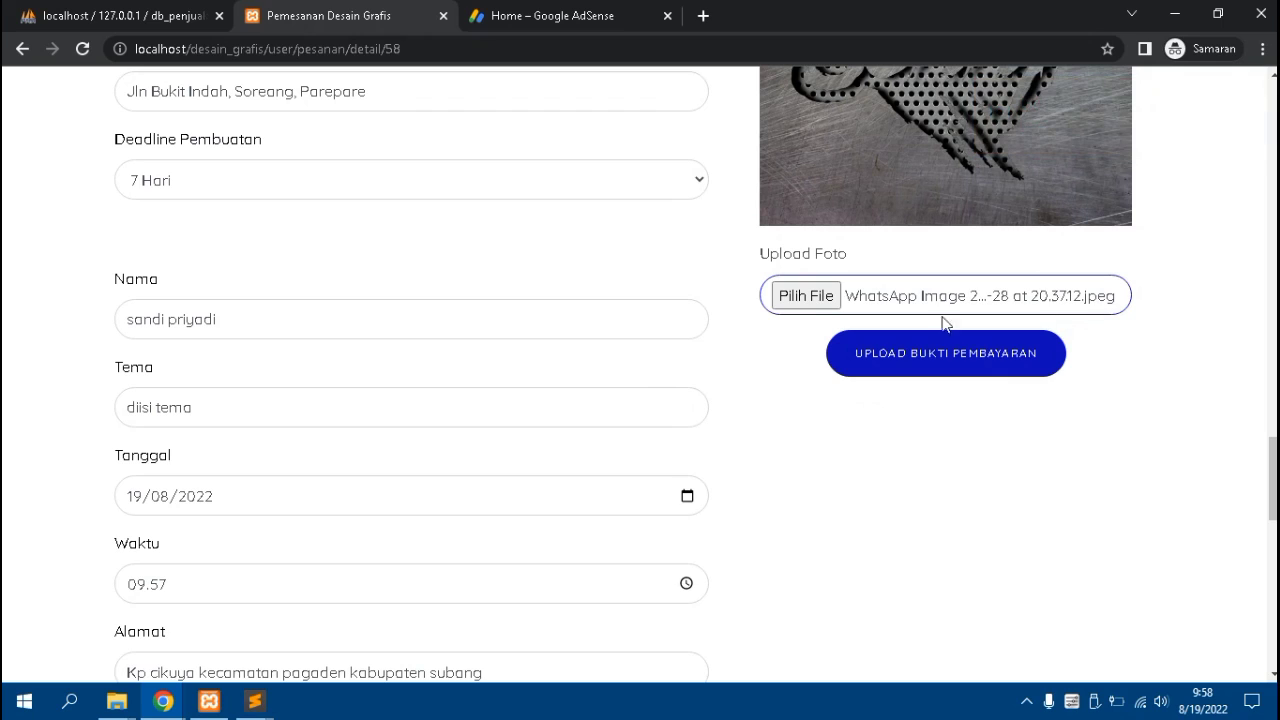
Choose beritakarawang.jpg as the new payment proof file
{"action": "left_click", "coordinate": [806, 305]}
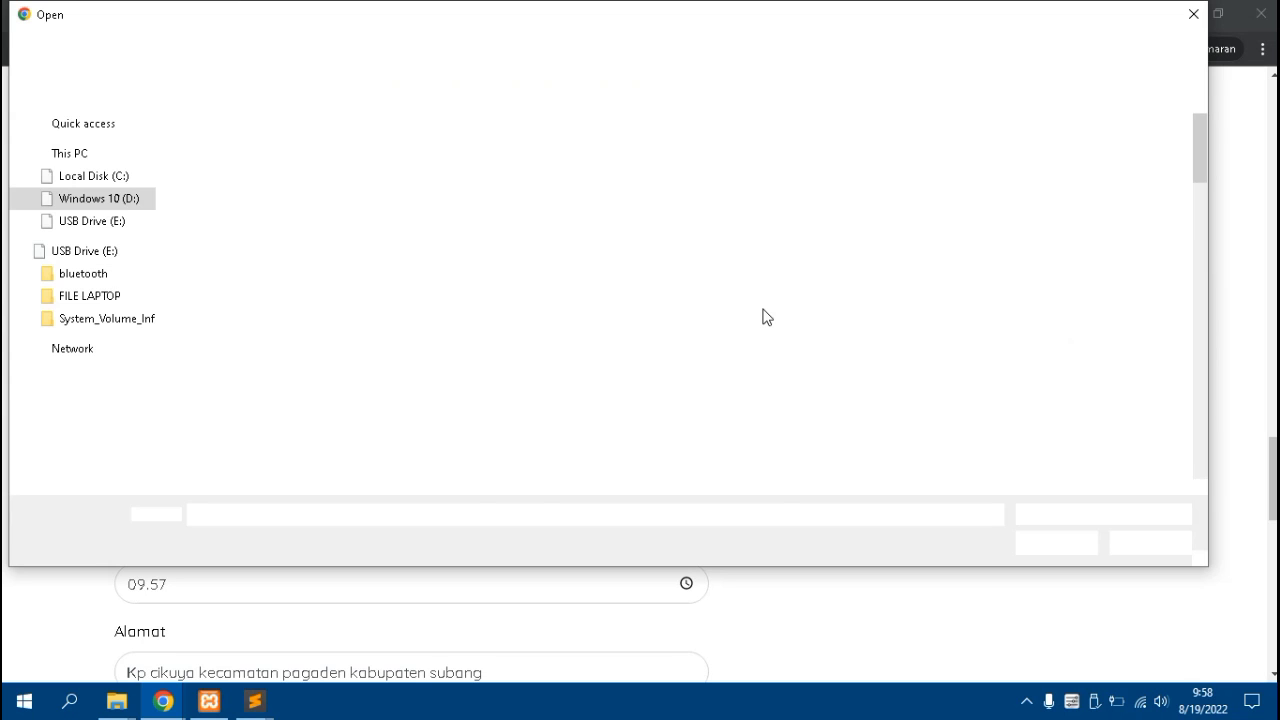
{"action": "scroll", "coordinate": [768, 313], "scroll_direction": "down", "scroll_amount": 4}
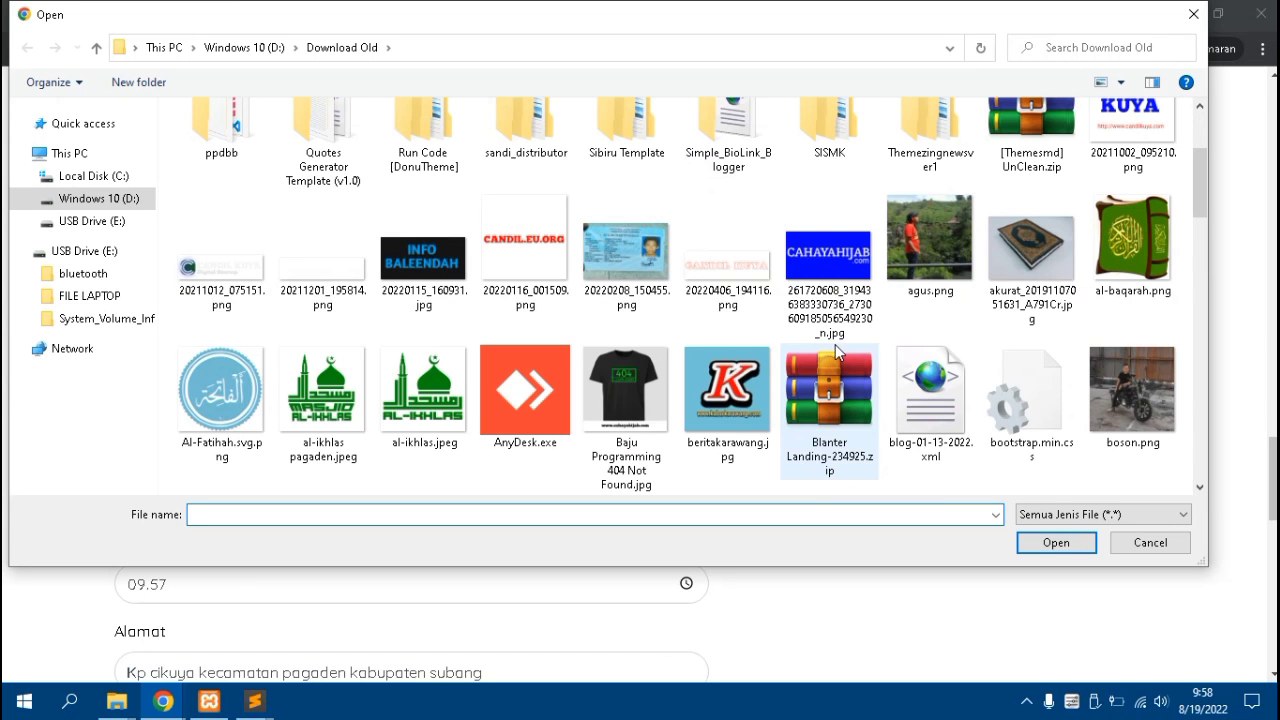
{"action": "left_click", "coordinate": [724, 398]}
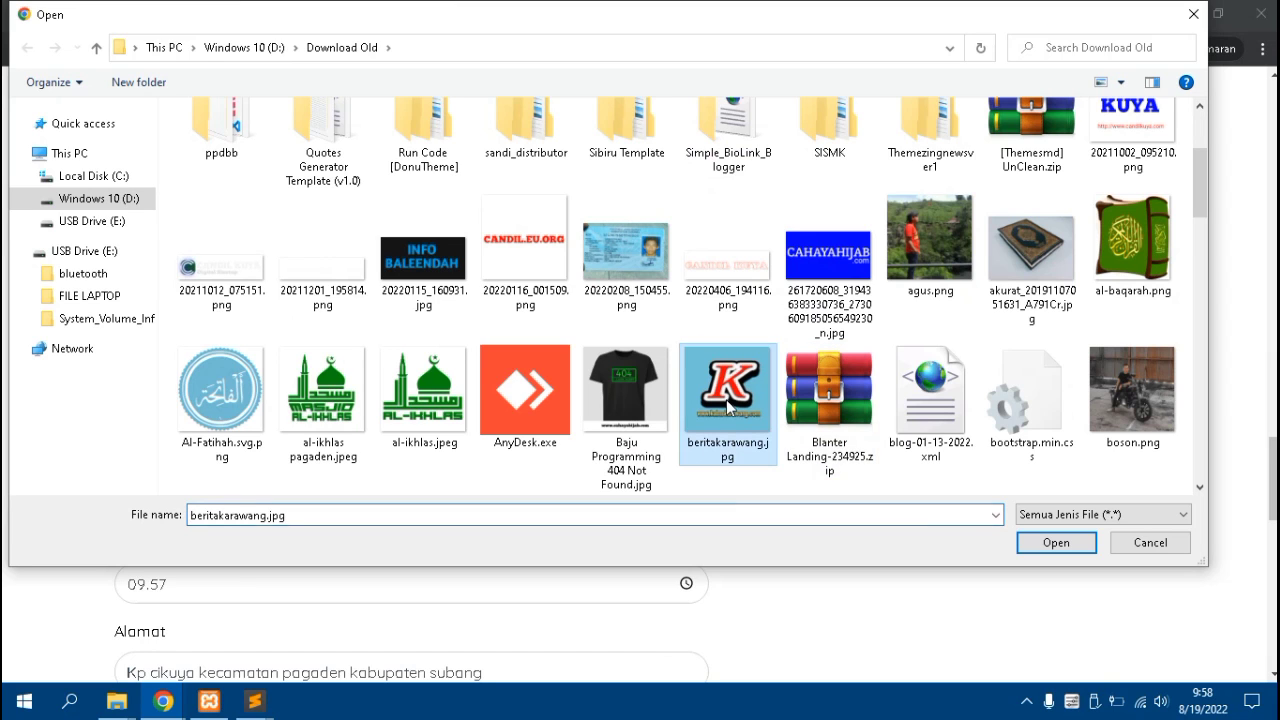
{"action": "left_click", "coordinate": [1023, 546]}
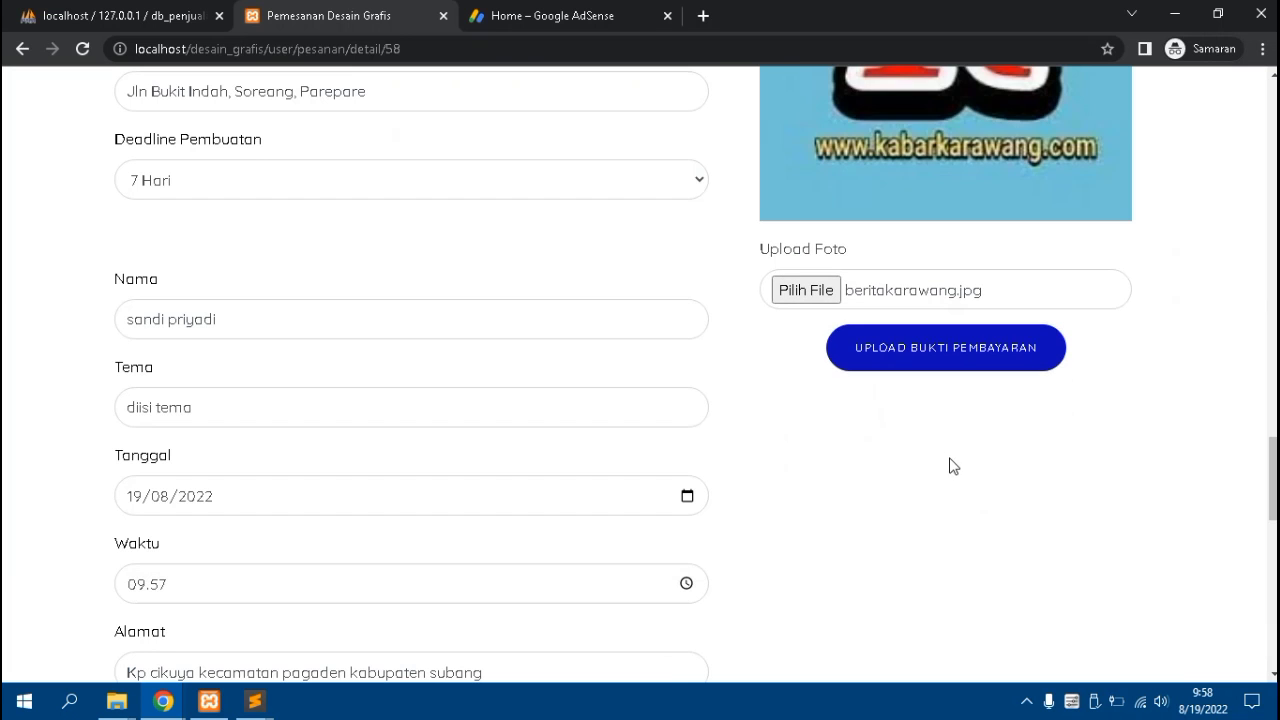
{"action": "scroll", "coordinate": [951, 464], "scroll_direction": "up", "scroll_amount": 1}
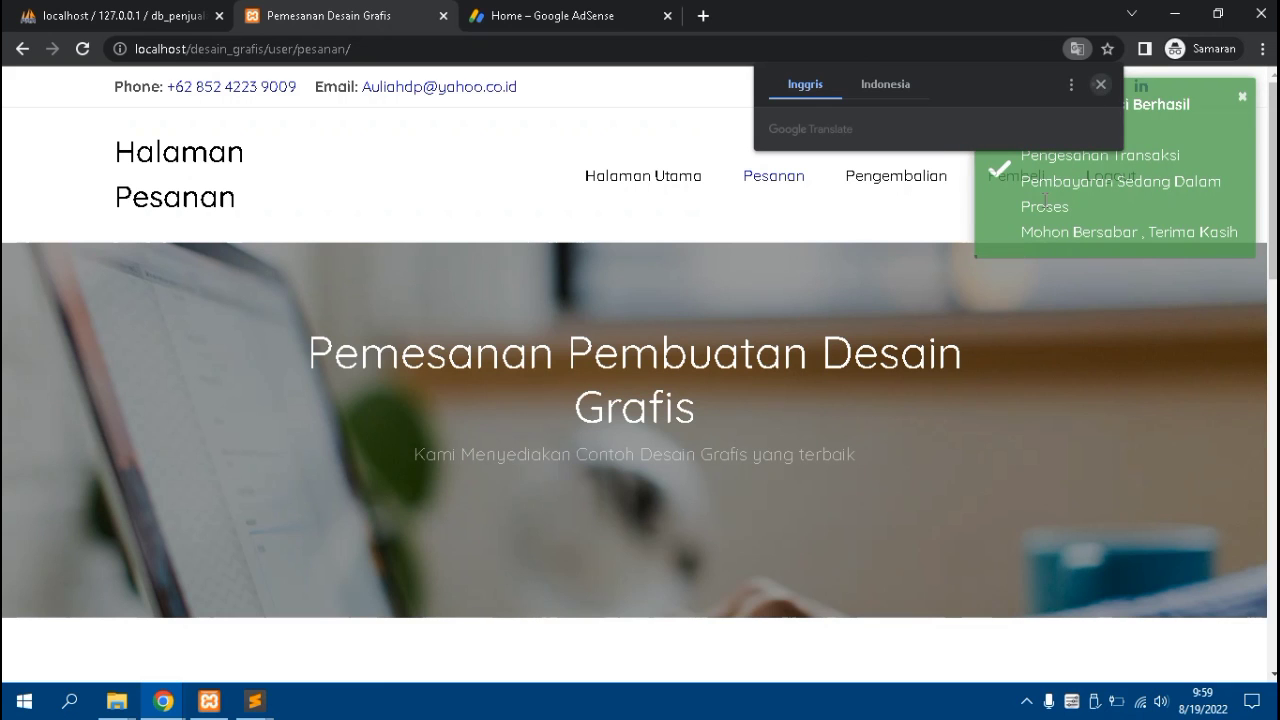
Check order 4's awaiting-verification status in the Pesanan table, then log out of the buyer account
{"action": "scroll", "coordinate": [566, 420], "scroll_direction": "down", "scroll_amount": 5}
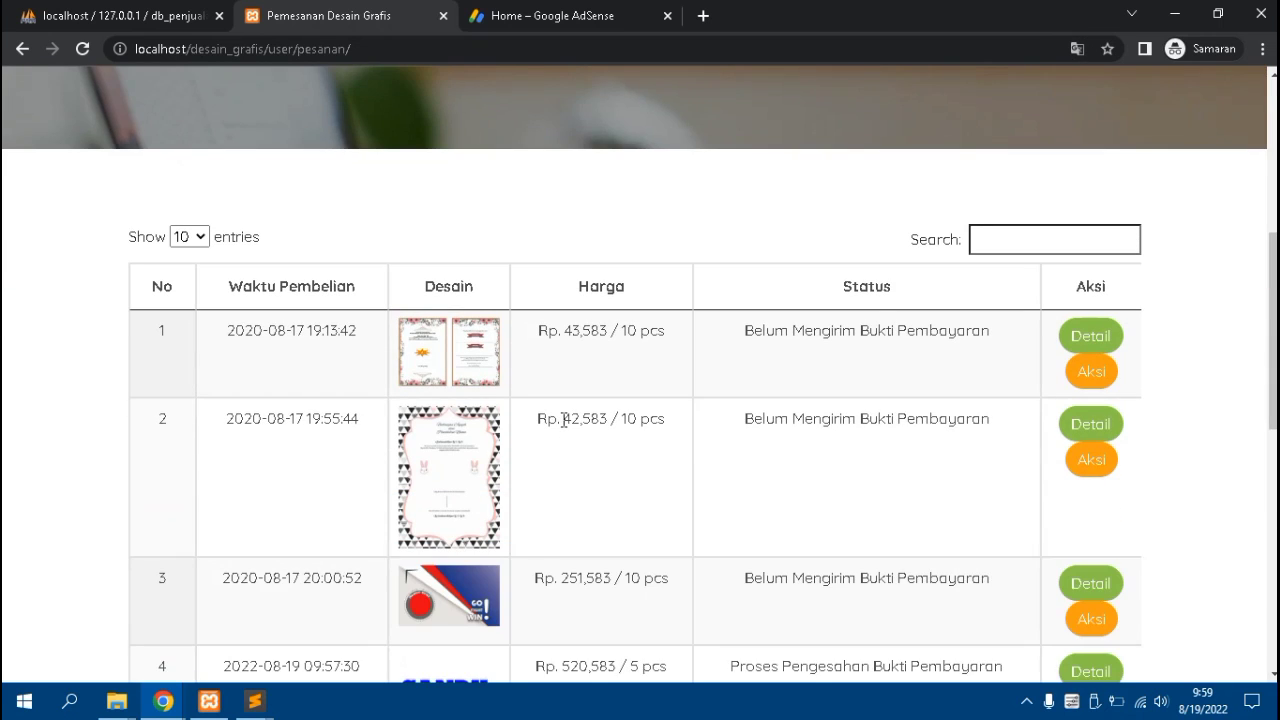
{"action": "scroll", "coordinate": [564, 420], "scroll_direction": "down", "scroll_amount": 3}
{"action": "scroll", "coordinate": [562, 428], "scroll_direction": "down", "scroll_amount": 1}
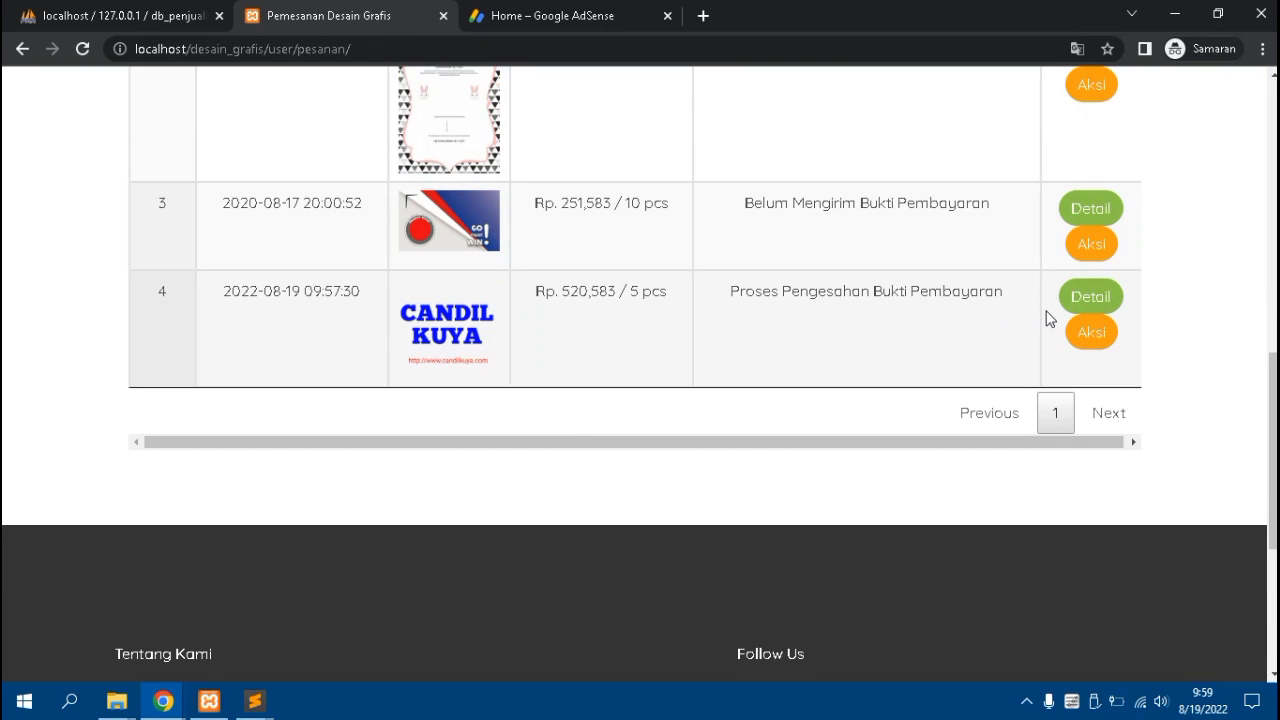
{"action": "scroll", "coordinate": [620, 363], "scroll_direction": "up", "scroll_amount": 2}
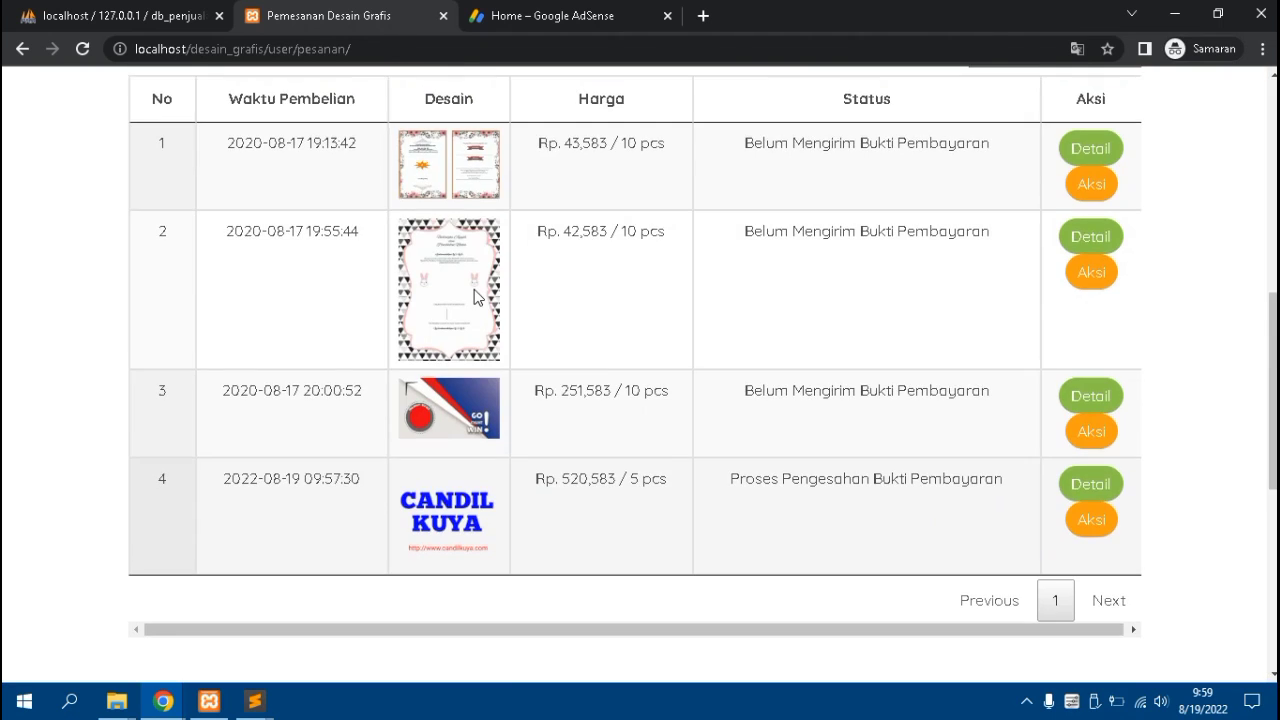
{"action": "scroll", "coordinate": [1068, 195], "scroll_direction": "up", "scroll_amount": 6}
{"action": "left_click", "coordinate": [1099, 180]}
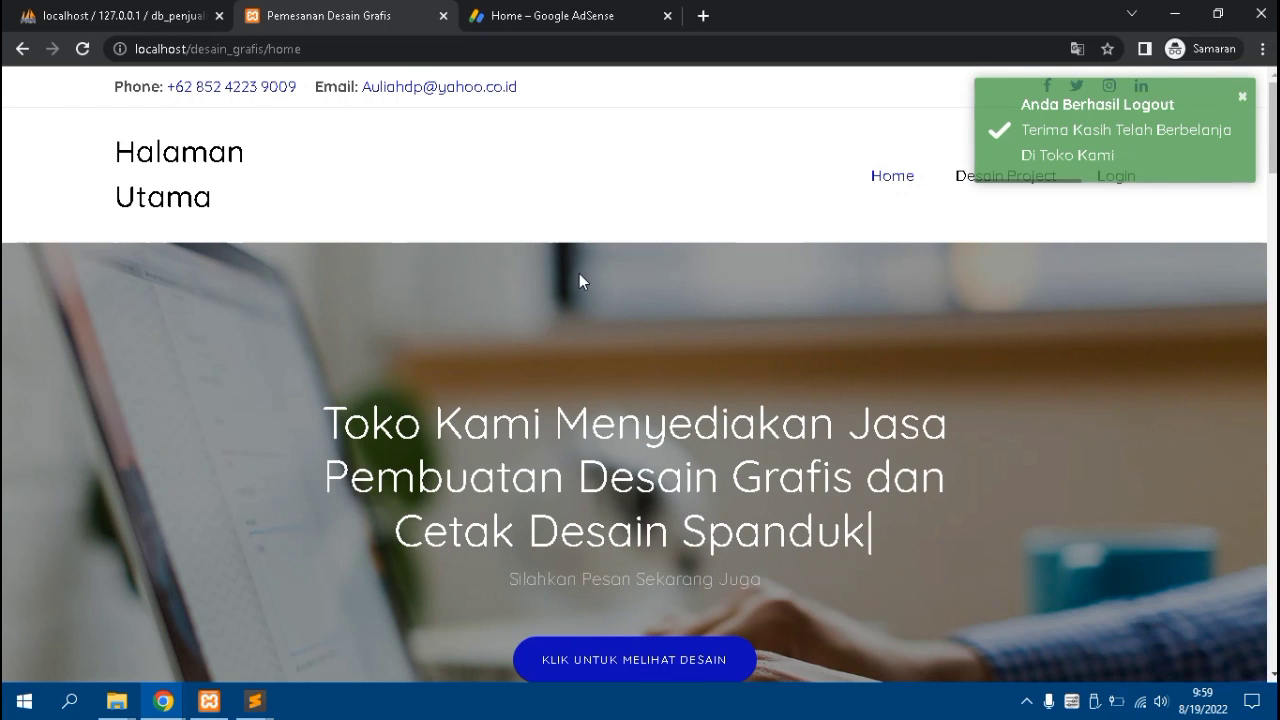
Log in with username 'admin' and the admin account password
{"action": "left_click", "coordinate": [1110, 195]}
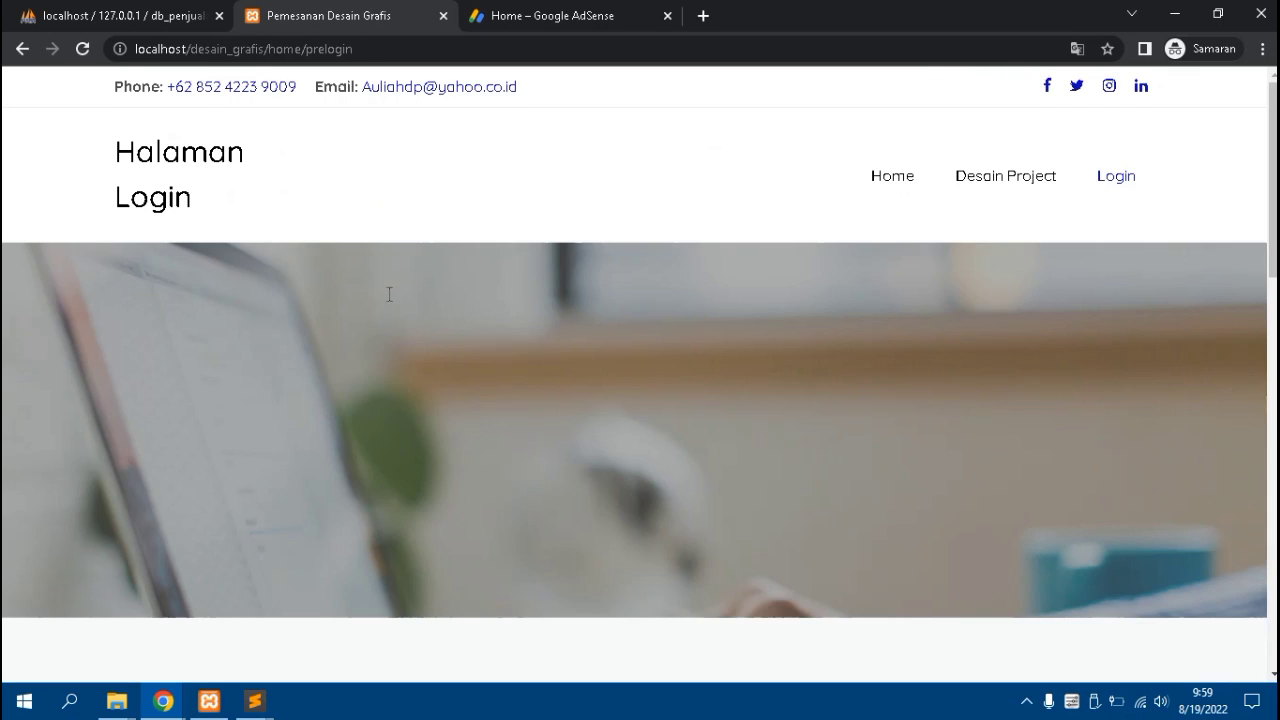
{"action": "scroll", "coordinate": [388, 297], "scroll_direction": "down", "scroll_amount": 4}
{"action": "scroll", "coordinate": [391, 302], "scroll_direction": "down", "scroll_amount": 1}
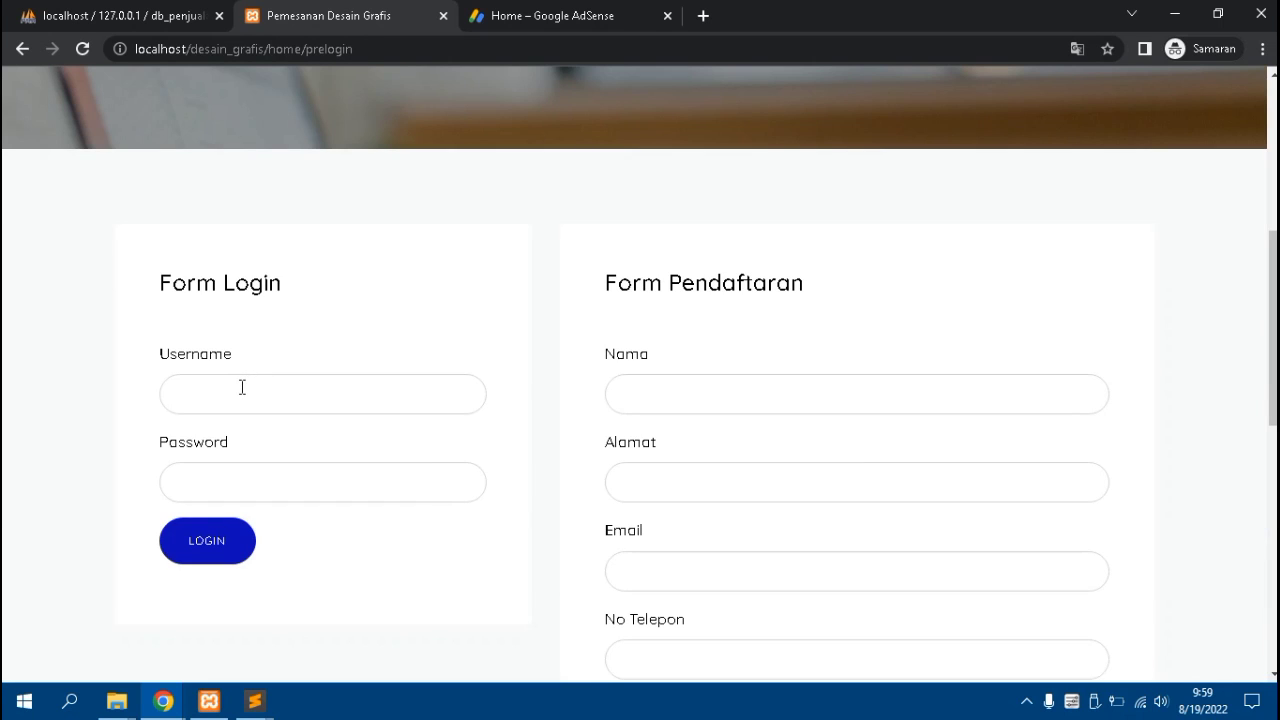
{"action": "left_click", "coordinate": [240, 388]}
{"action": "type", "text": "admin"}
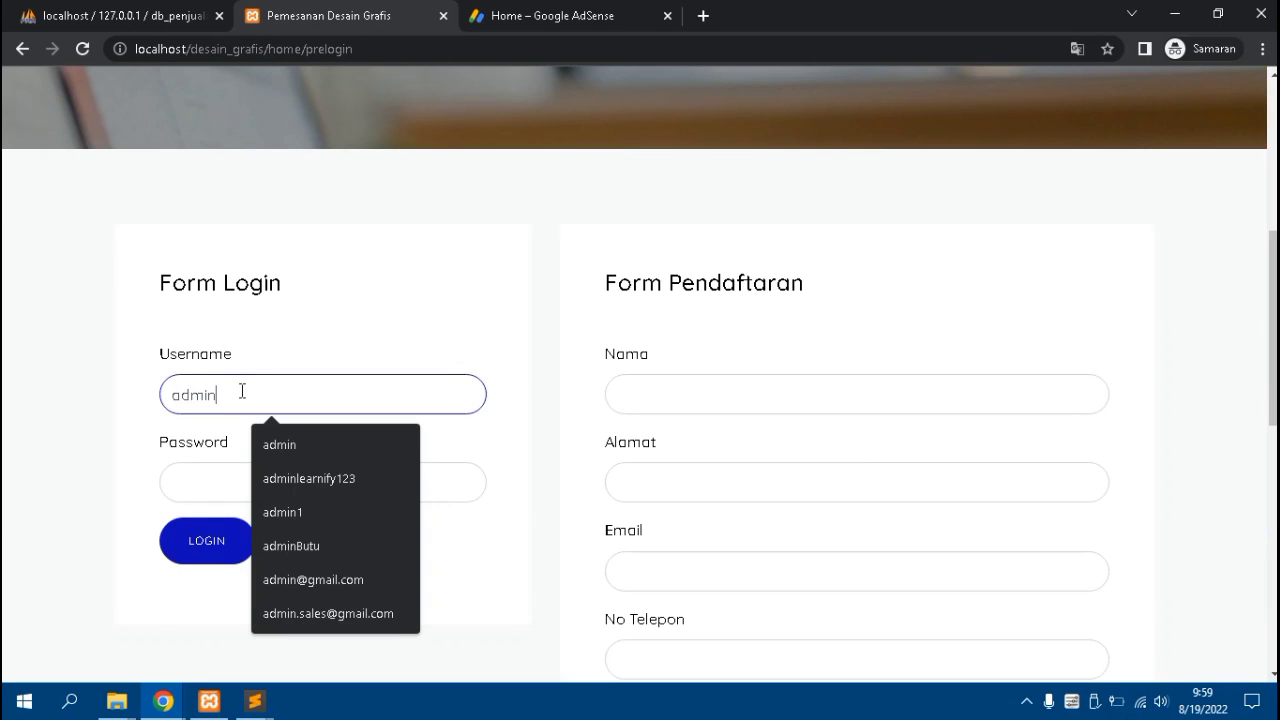
{"action": "key", "text": "Tab"}
{"action": "type", "text": "admi"}
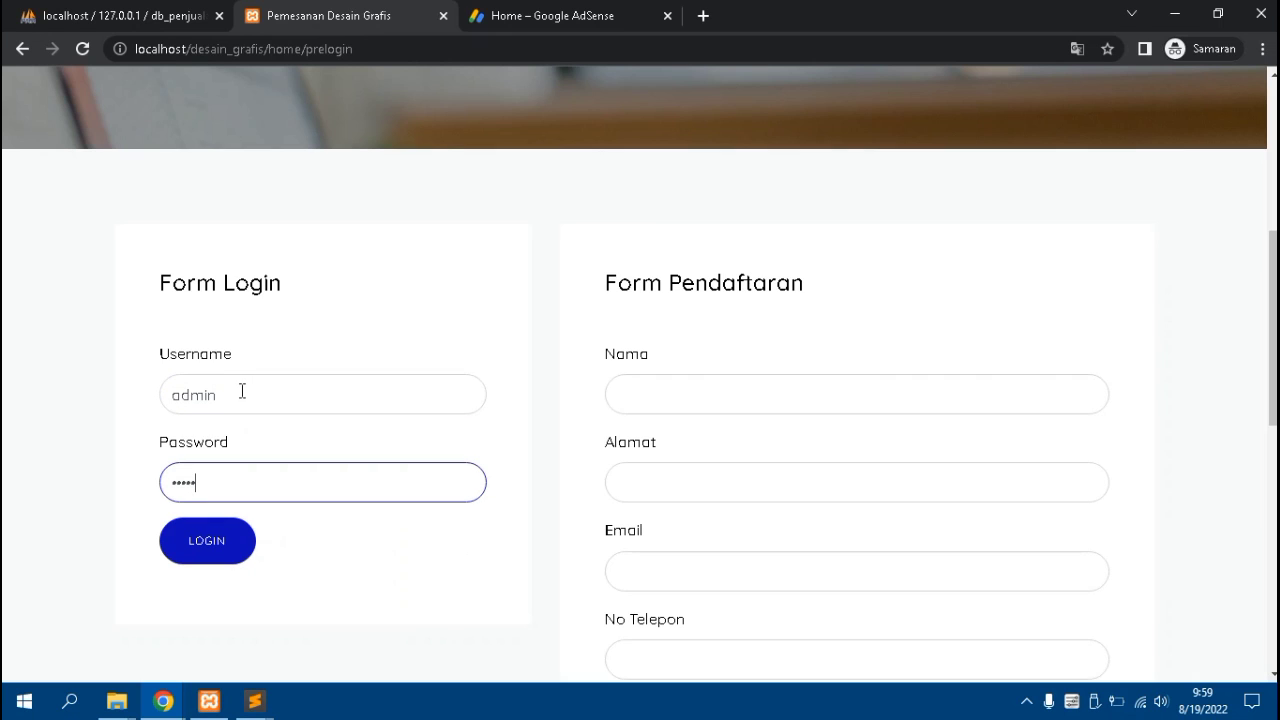
{"action": "type", "text": "n"}
{"action": "left_click", "coordinate": [206, 554]}
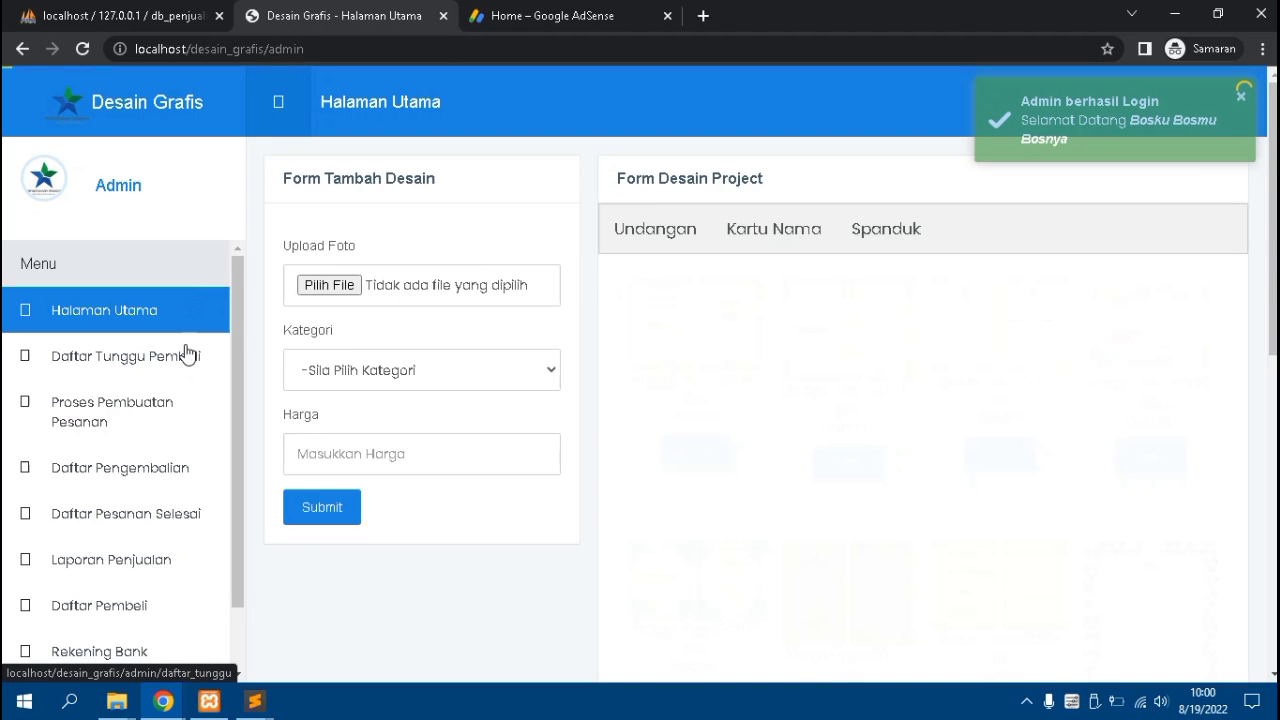
Open Daftar Tunggu Pembeli from the admin side menu
{"action": "left_click", "coordinate": [131, 373]}
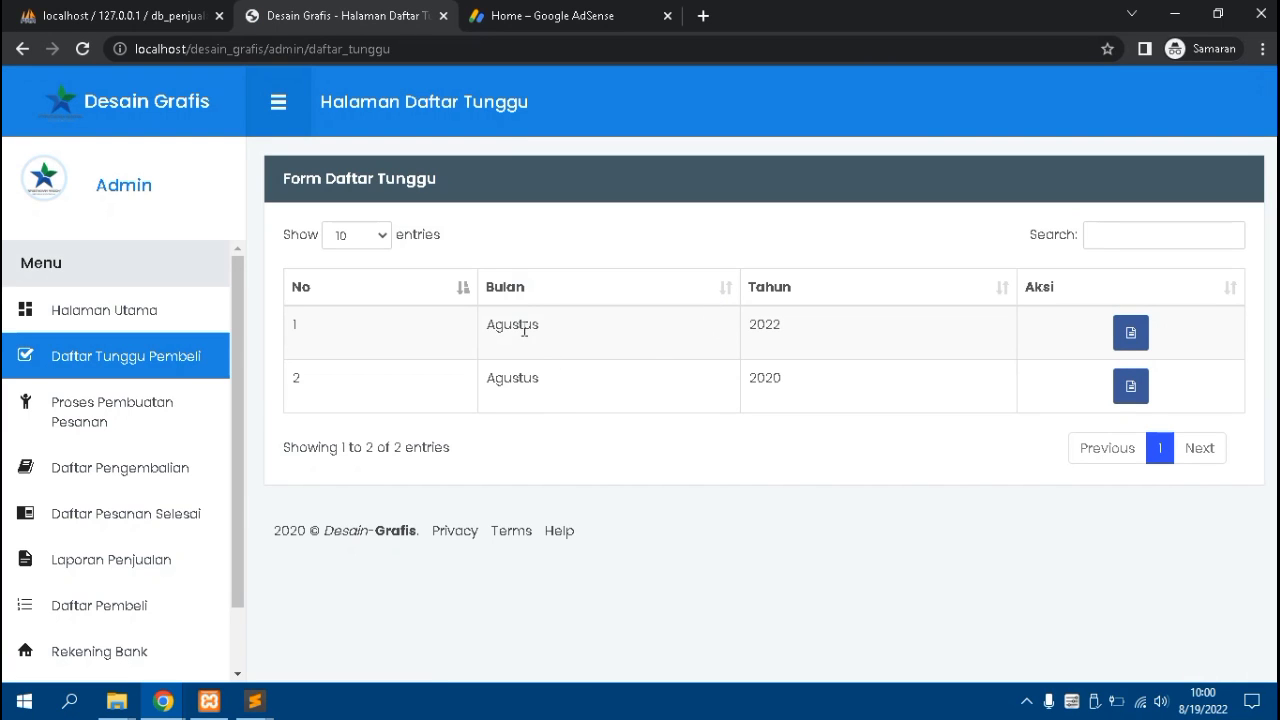
Open the Agustus 2022 waiting orders, then the details of order SP92
{"action": "left_click", "coordinate": [1128, 335]}
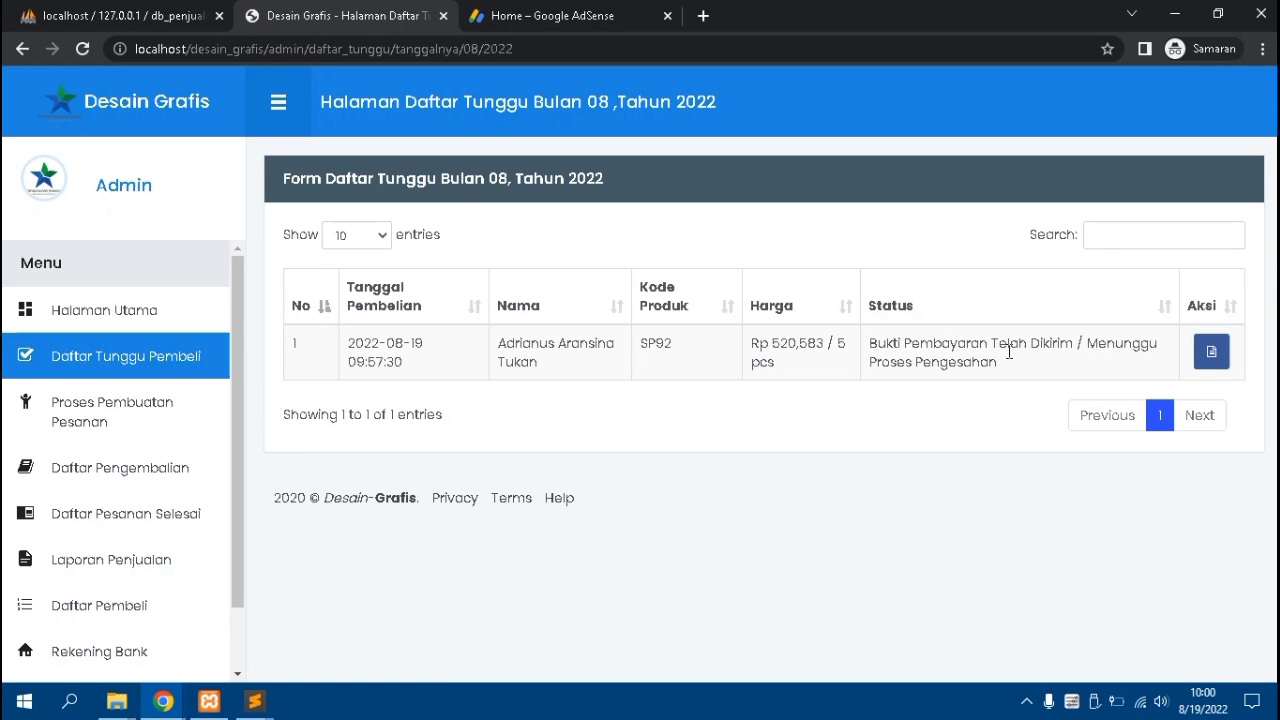
{"action": "left_click", "coordinate": [1212, 352]}
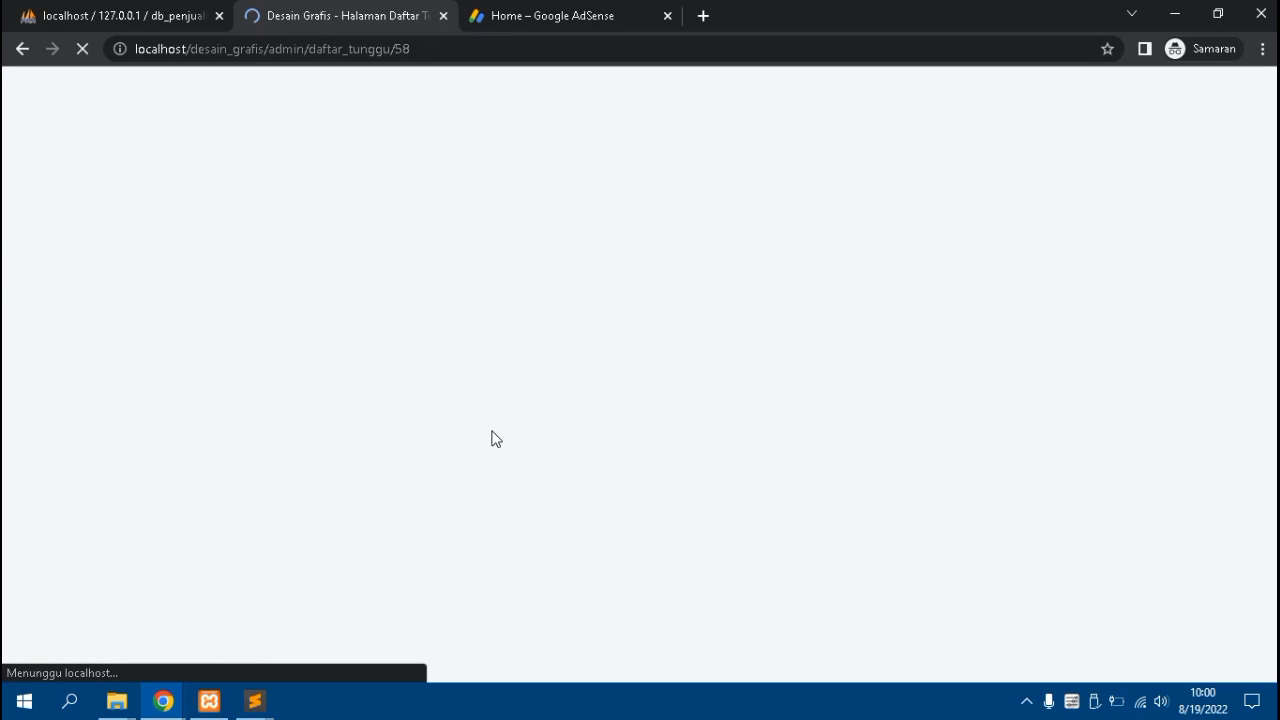
Review SP92's details (Spanduk, Vinyl, 2 m x 4 m, quantity 5, Rp 520,583) and confirm it
{"action": "scroll", "coordinate": [360, 385], "scroll_direction": "down", "scroll_amount": 9}
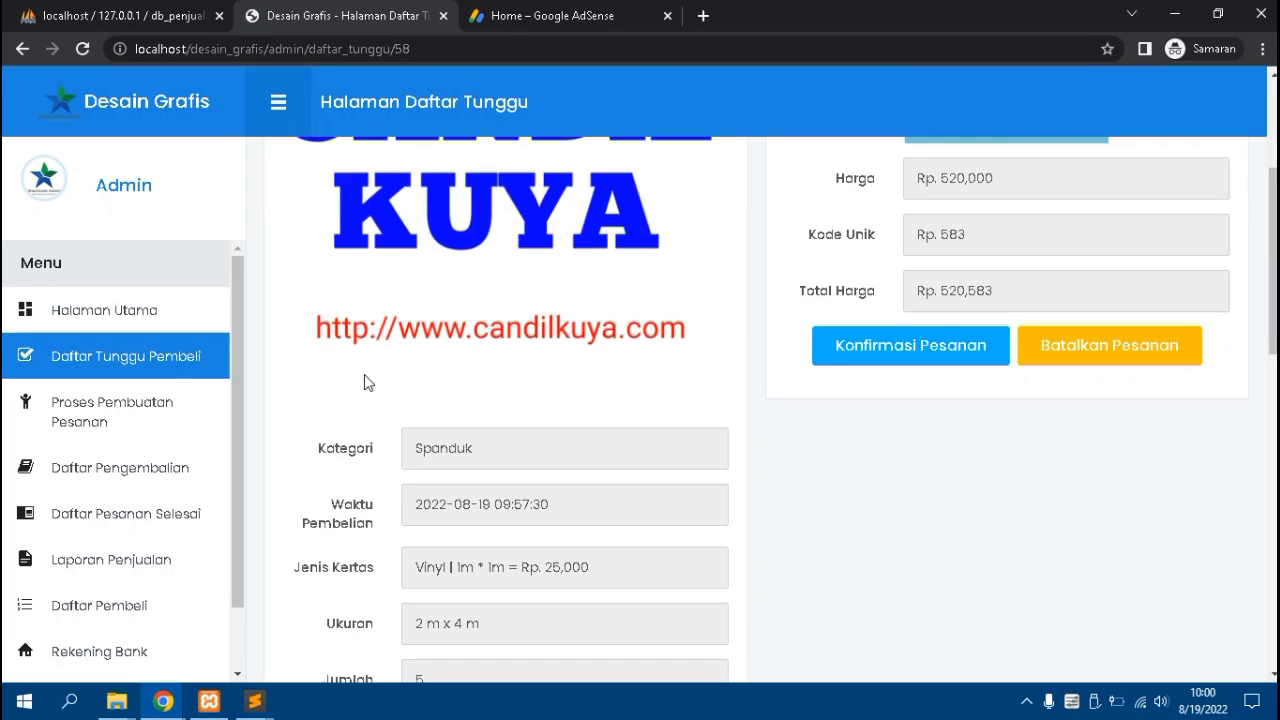
{"action": "scroll", "coordinate": [364, 381], "scroll_direction": "down", "scroll_amount": 4}
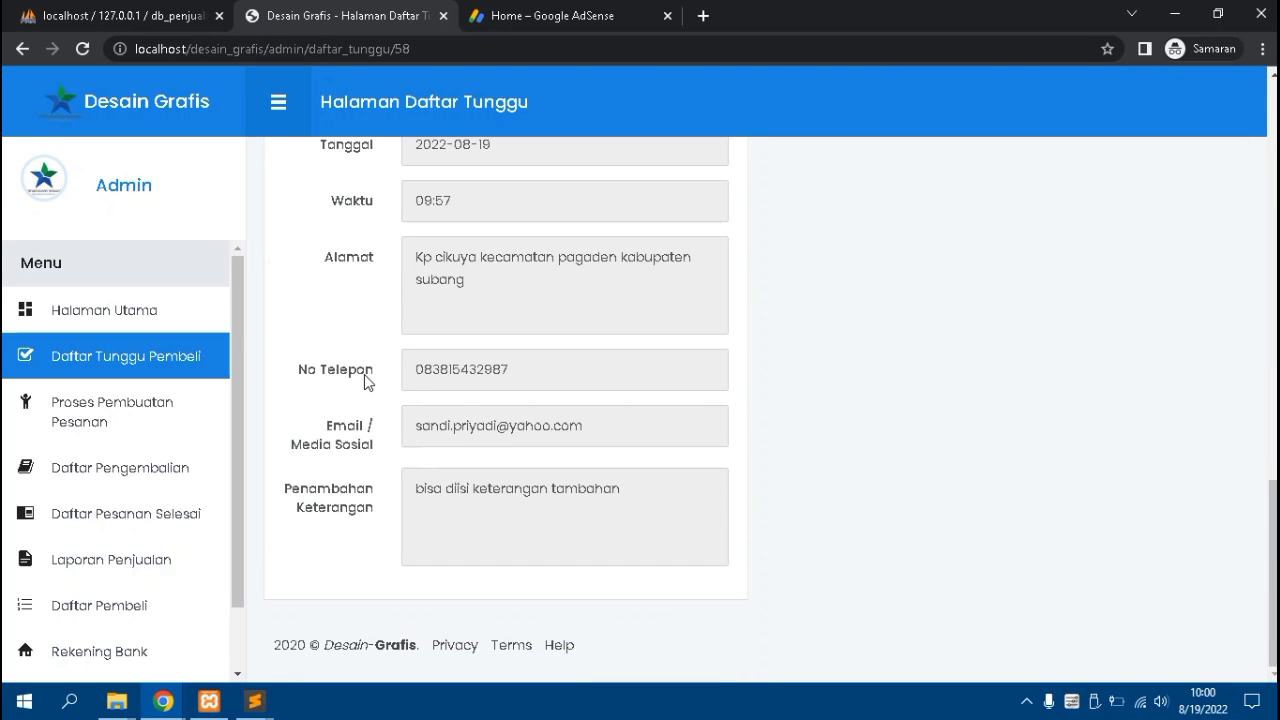
{"action": "scroll", "coordinate": [366, 380], "scroll_direction": "up", "scroll_amount": 3}
{"action": "scroll", "coordinate": [368, 357], "scroll_direction": "up", "scroll_amount": 7}
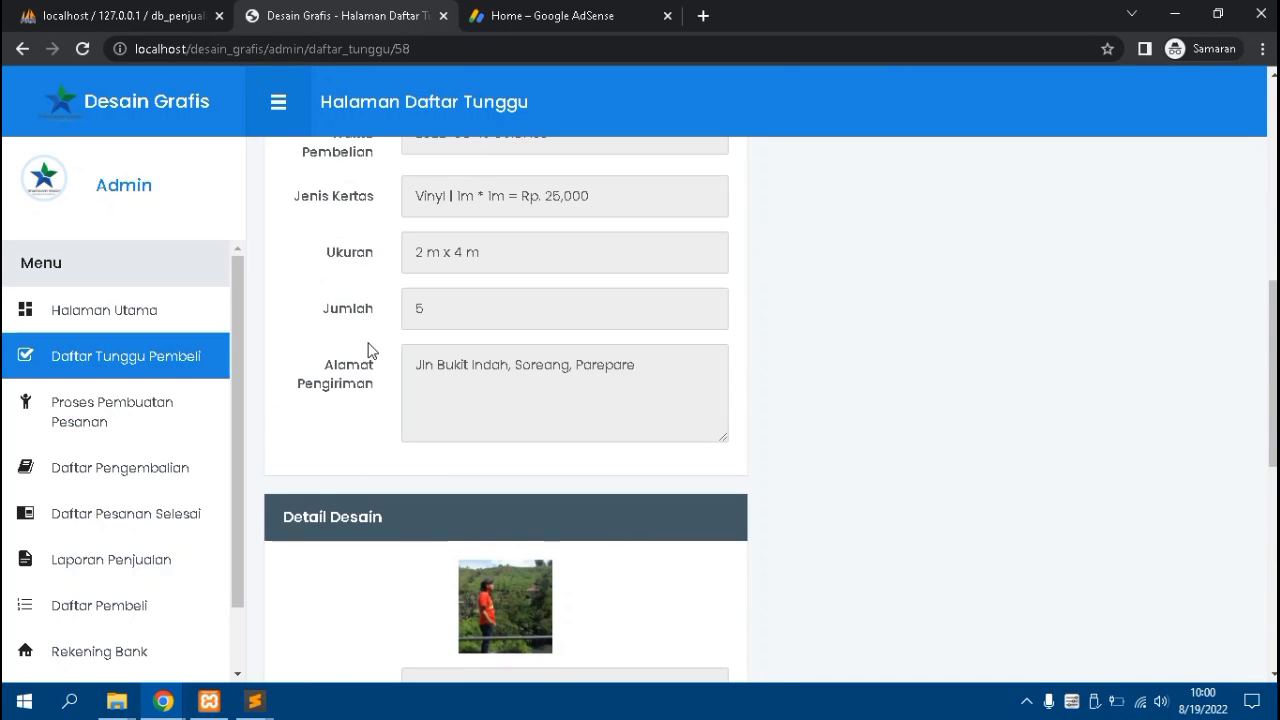
{"action": "scroll", "coordinate": [388, 348], "scroll_direction": "up", "scroll_amount": 1}
{"action": "scroll", "coordinate": [400, 340], "scroll_direction": "down", "scroll_amount": 2}
{"action": "scroll", "coordinate": [509, 323], "scroll_direction": "up", "scroll_amount": 2}
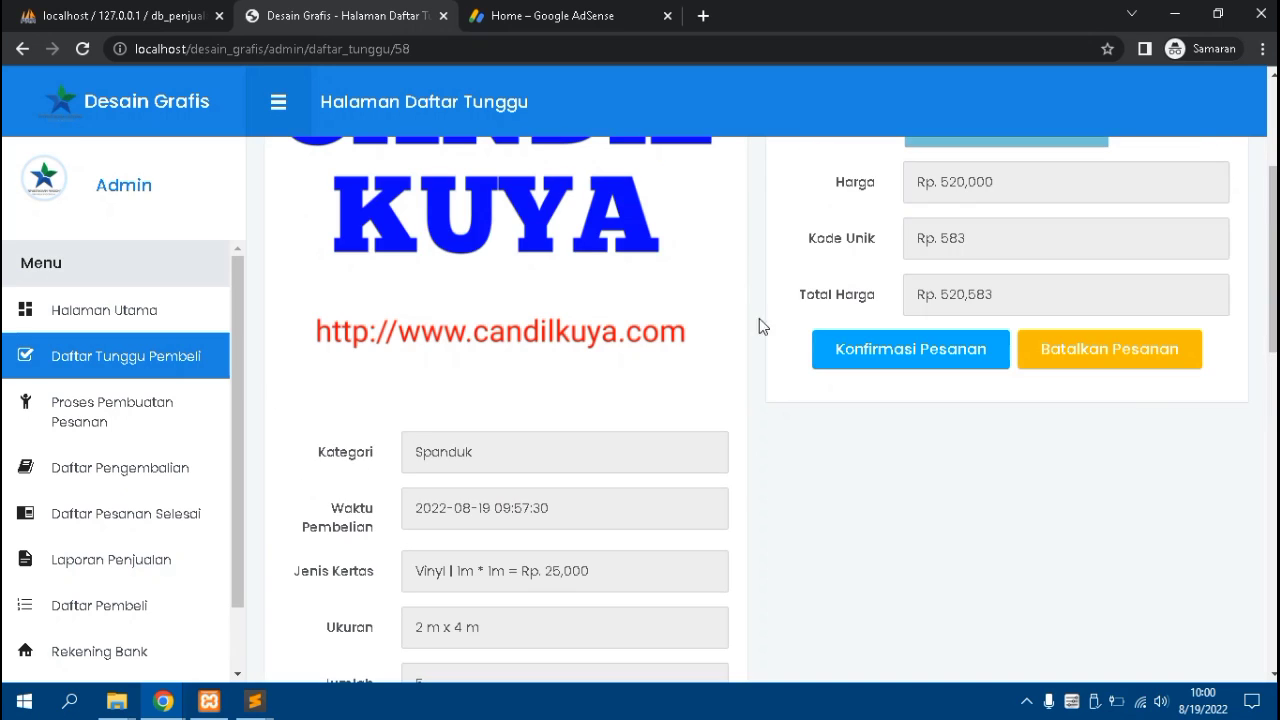
{"action": "left_click", "coordinate": [880, 350]}
Return to Daftar Tunggu and verify only the Agustus 2020 entry remains
{"action": "scroll", "coordinate": [895, 355], "scroll_direction": "up", "scroll_amount": 1}
{"action": "scroll", "coordinate": [895, 355], "scroll_direction": "up", "scroll_amount": 1}
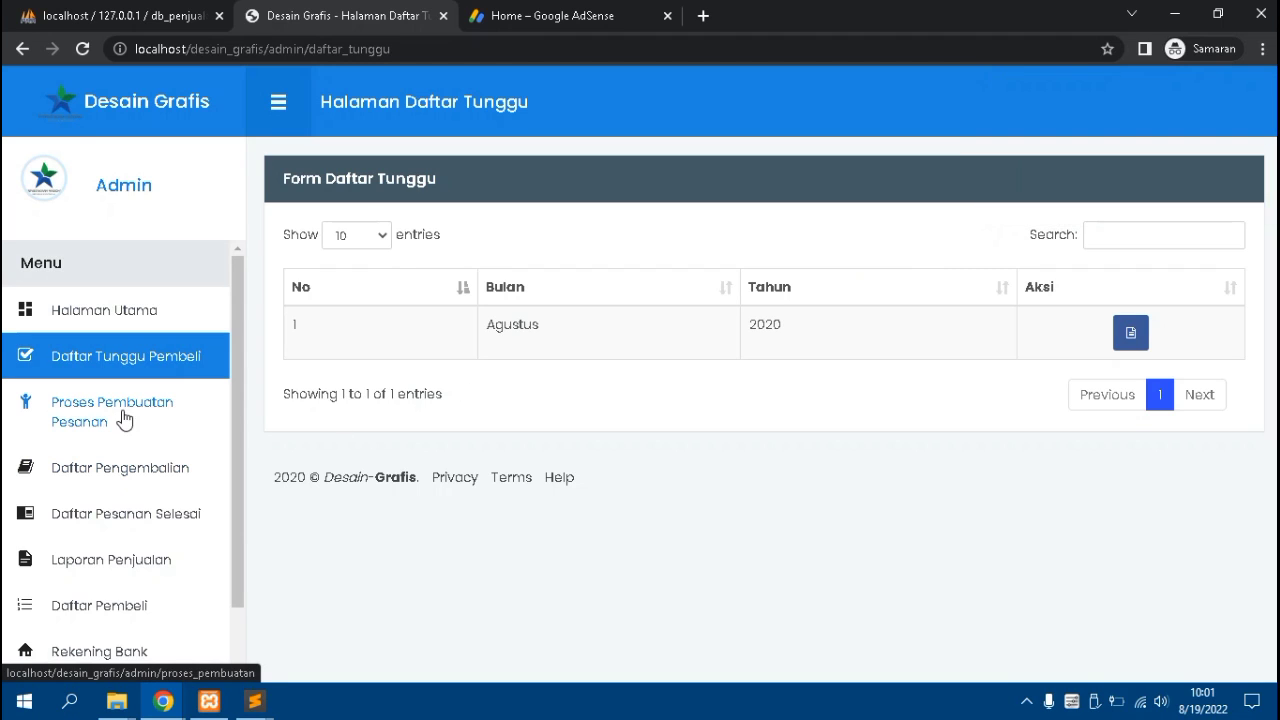
{"action": "left_click", "coordinate": [93, 325]}
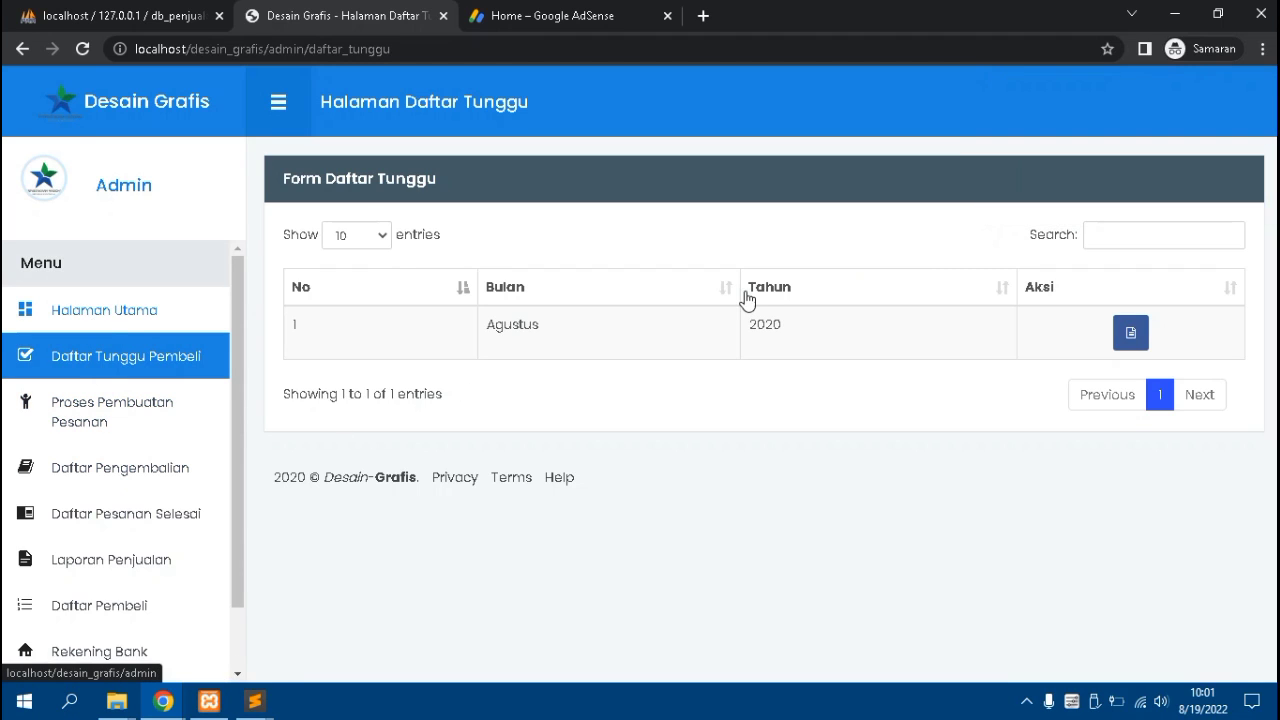